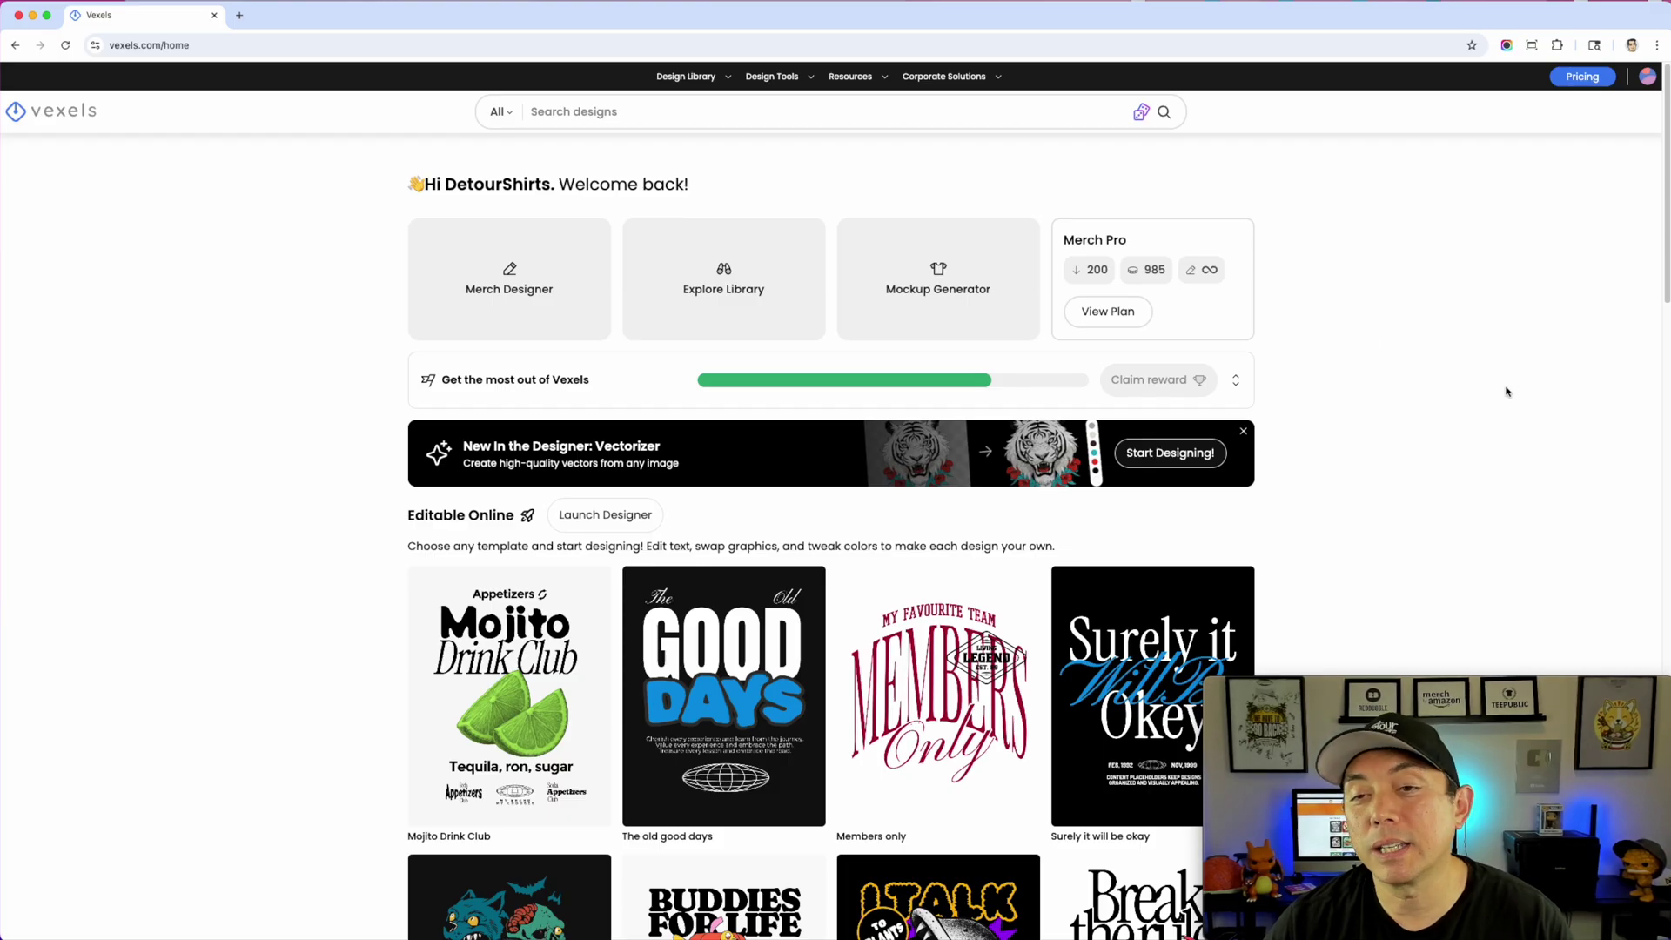
- Open the T-shirt category of the design library and look through the available designs
{"action": "scroll", "coordinate": [1507, 392], "scroll_direction": "down", "scroll_amount": 3}
{"action": "scroll", "coordinate": [1514, 455], "scroll_direction": "up", "scroll_amount": 3}
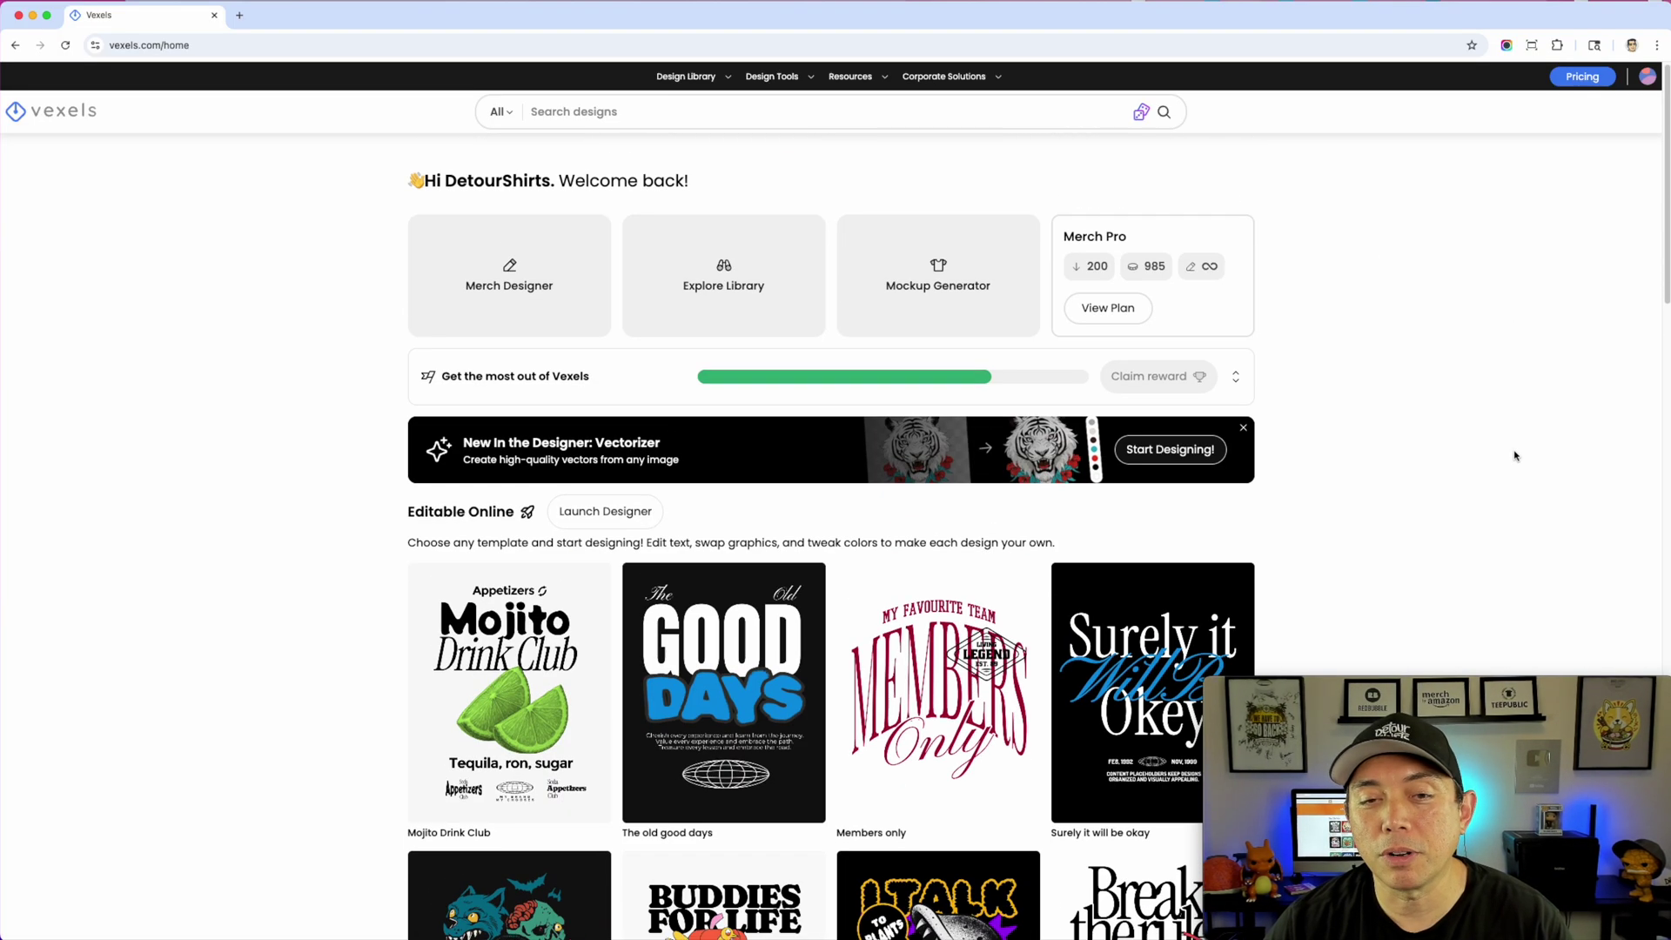
{"action": "mouse_move", "coordinate": [730, 80]}
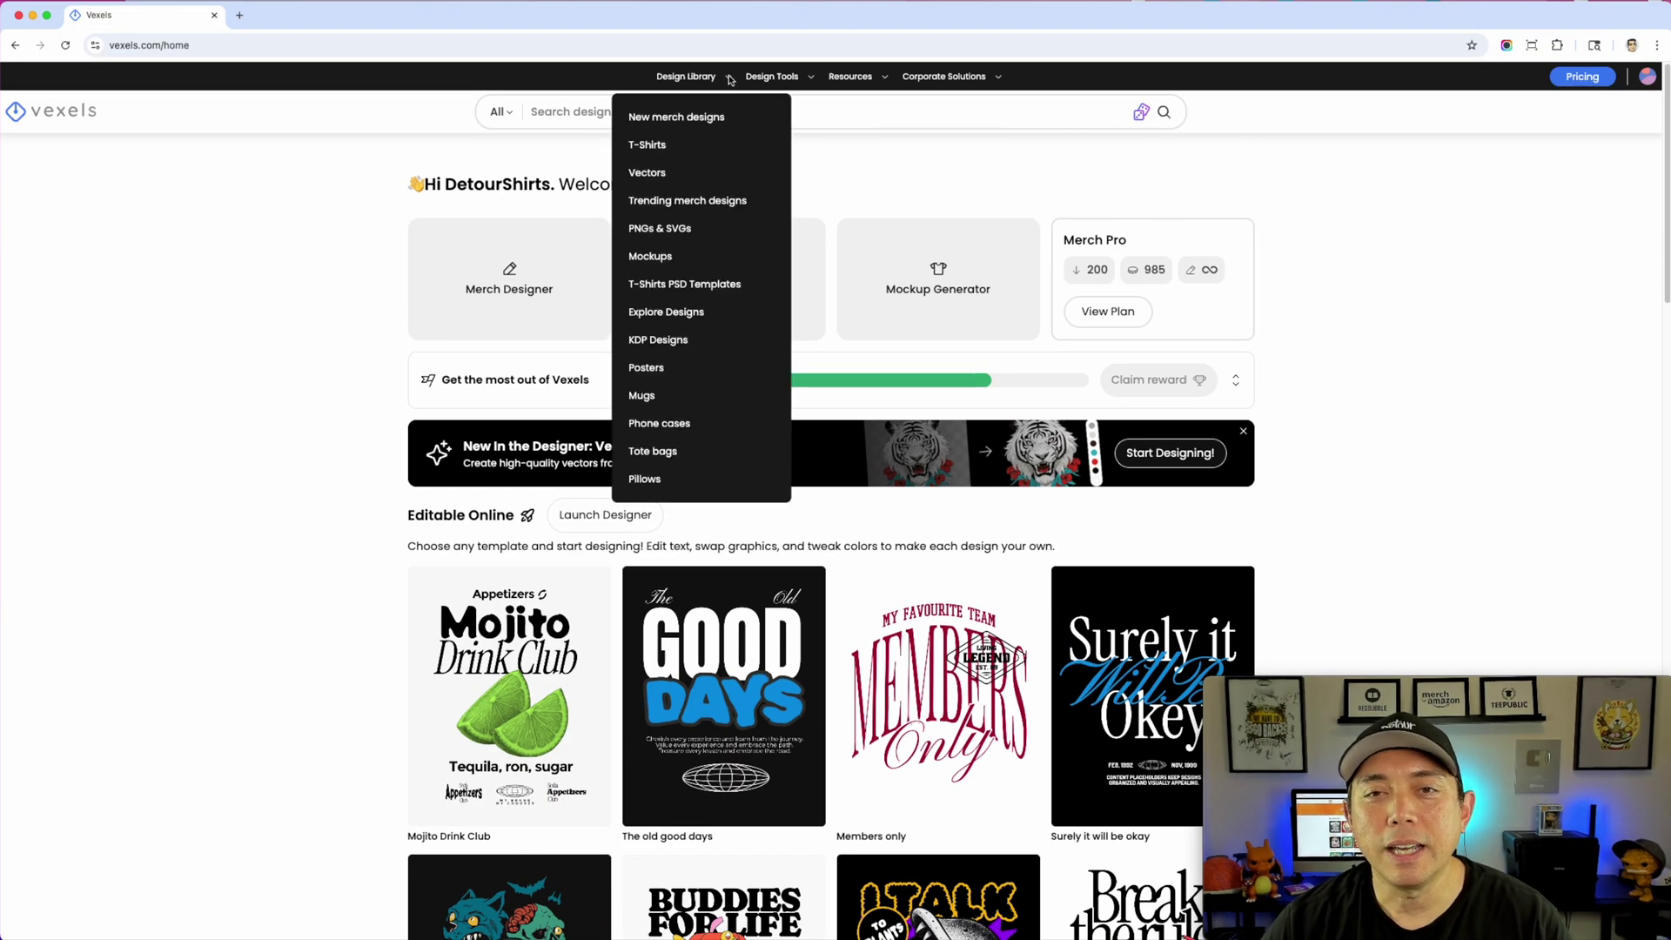
{"action": "left_click", "coordinate": [652, 146]}
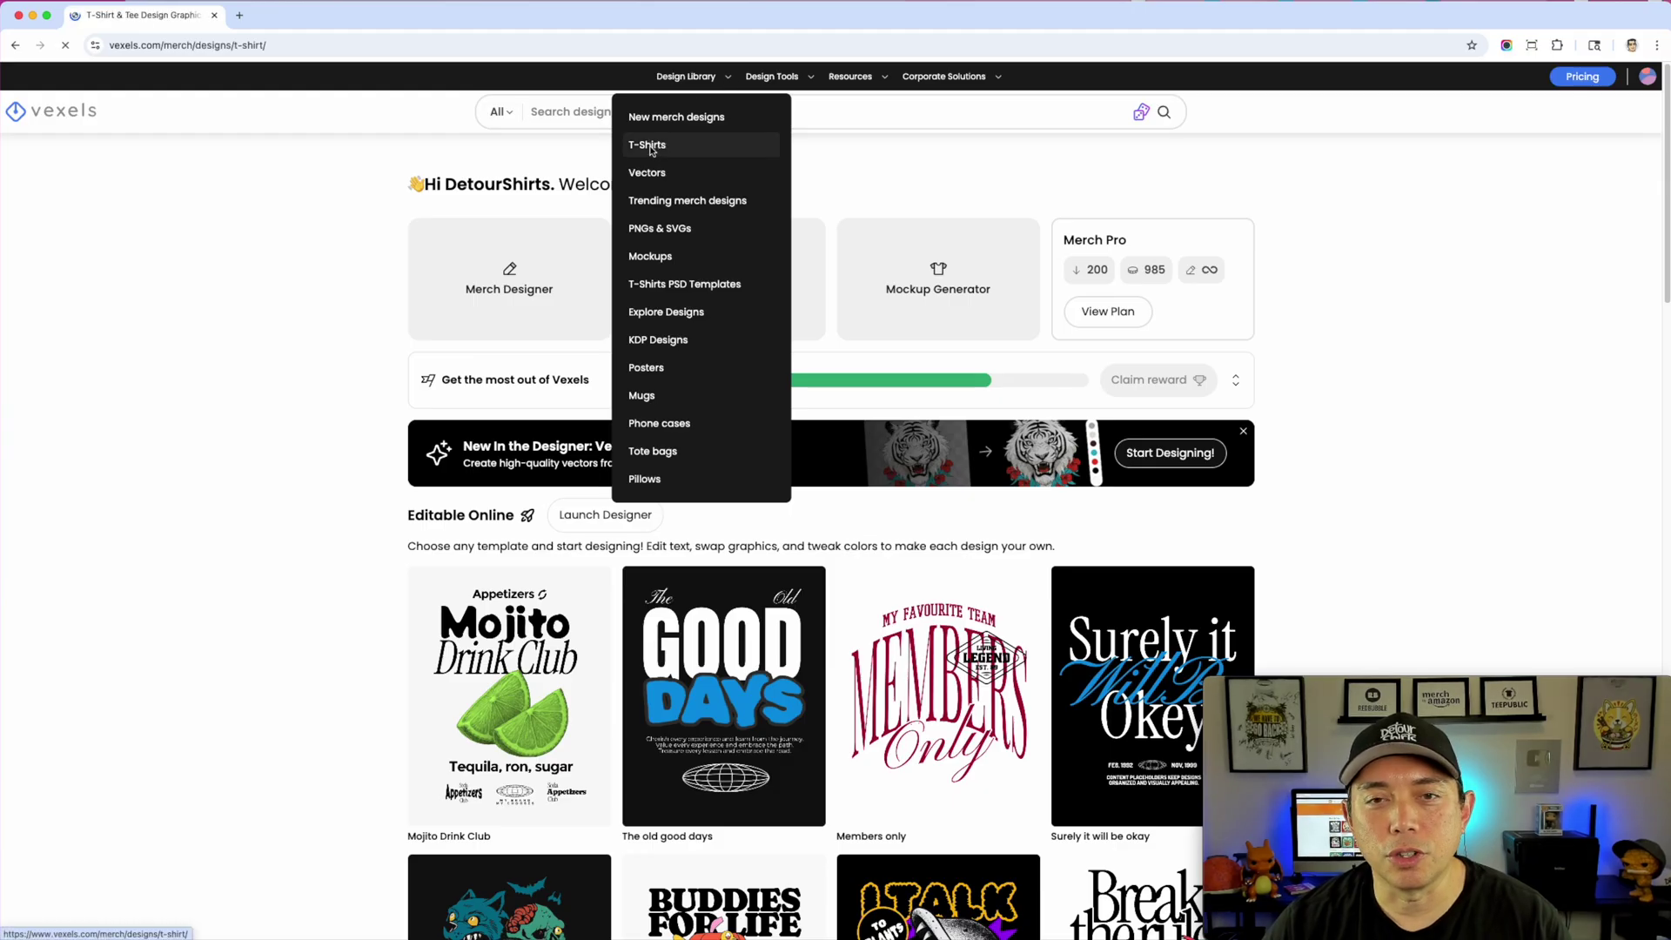
{"action": "scroll", "coordinate": [1258, 339], "scroll_direction": "down", "scroll_amount": 3}
{"action": "scroll", "coordinate": [1222, 420], "scroll_direction": "down", "scroll_amount": 6}
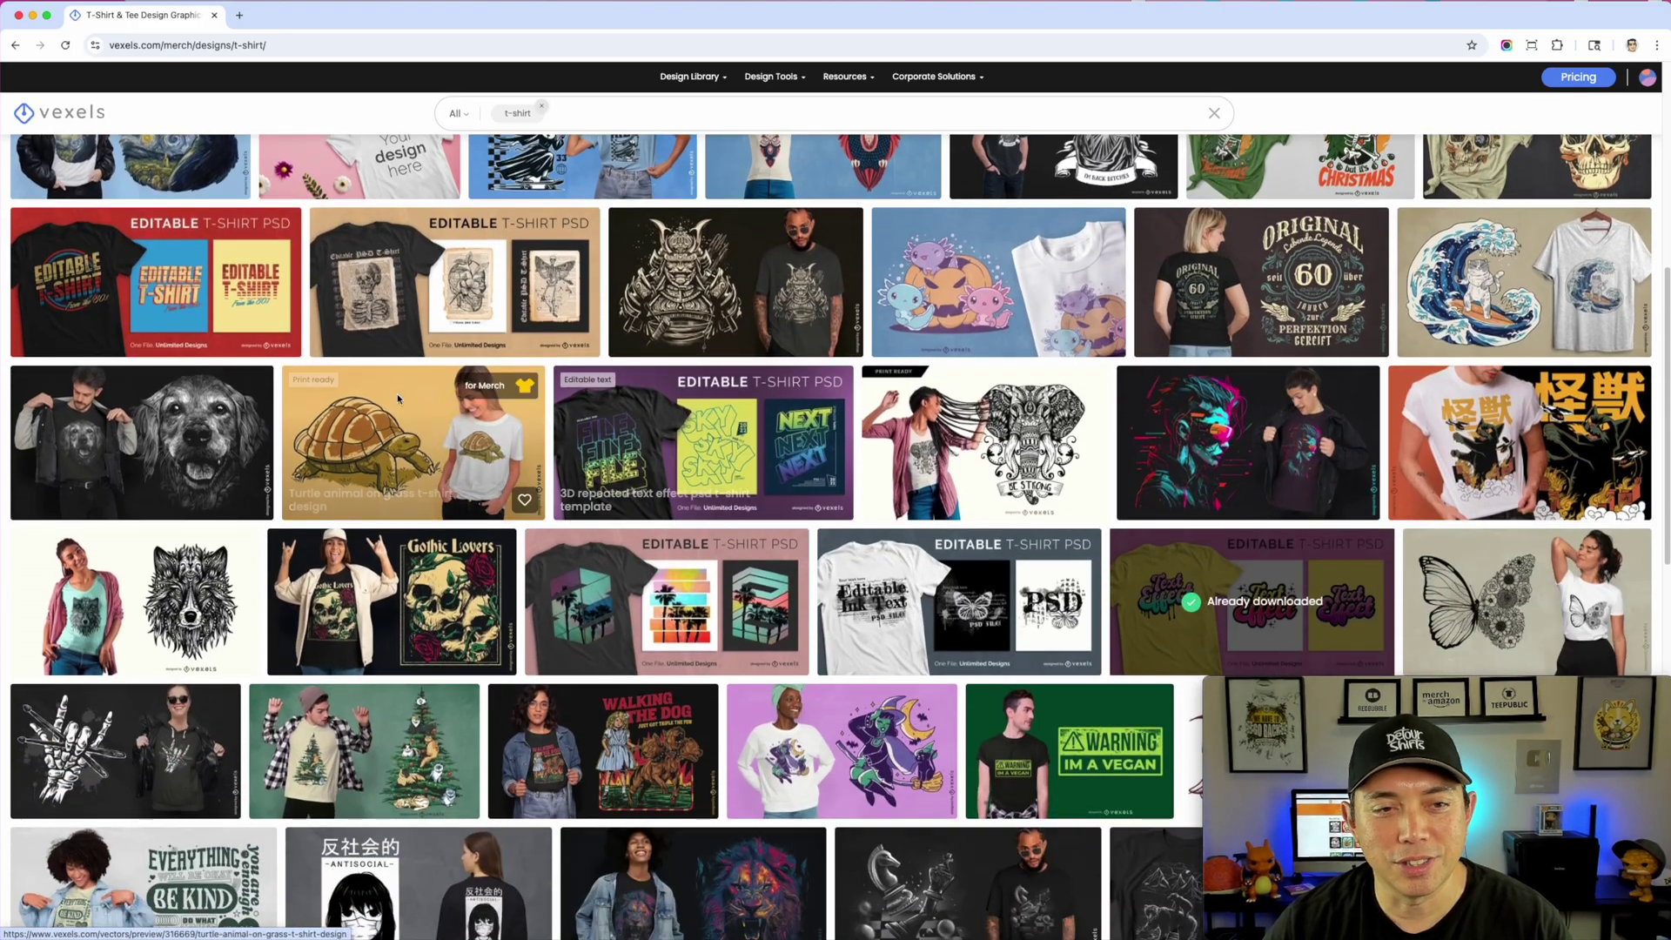
{"action": "scroll", "coordinate": [1198, 405], "scroll_direction": "down", "scroll_amount": 6}
{"action": "scroll", "coordinate": [1198, 405], "scroll_direction": "up", "scroll_amount": 2}
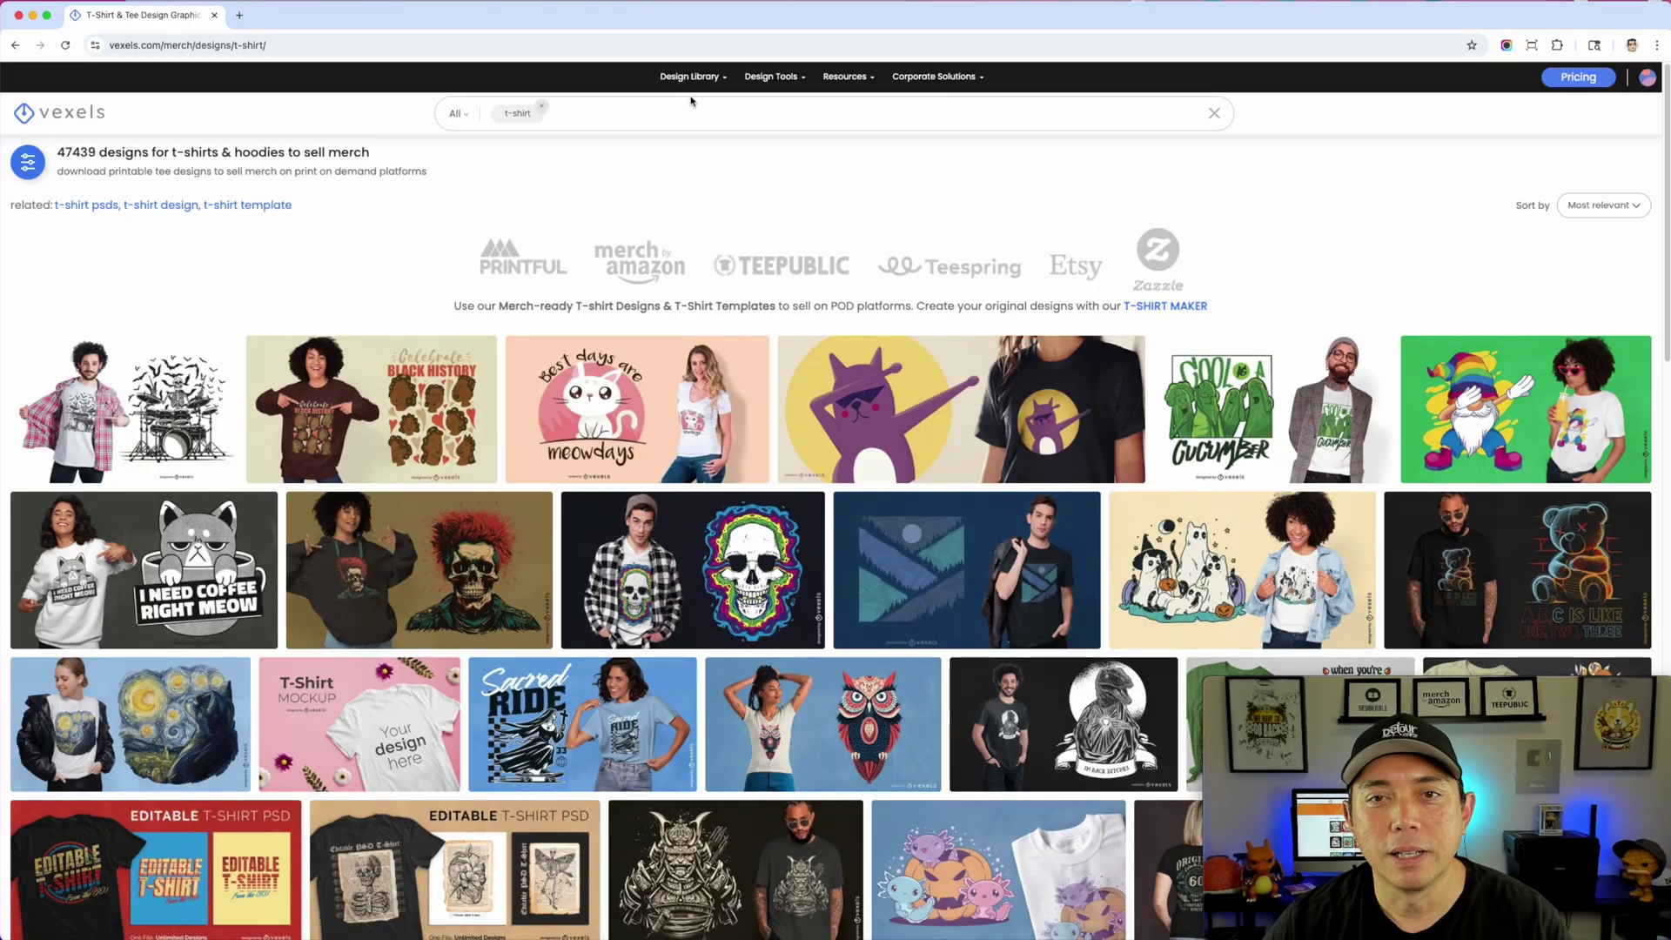
- Open the Merch Designer and look through its featured templates
{"action": "mouse_move", "coordinate": [712, 80]}
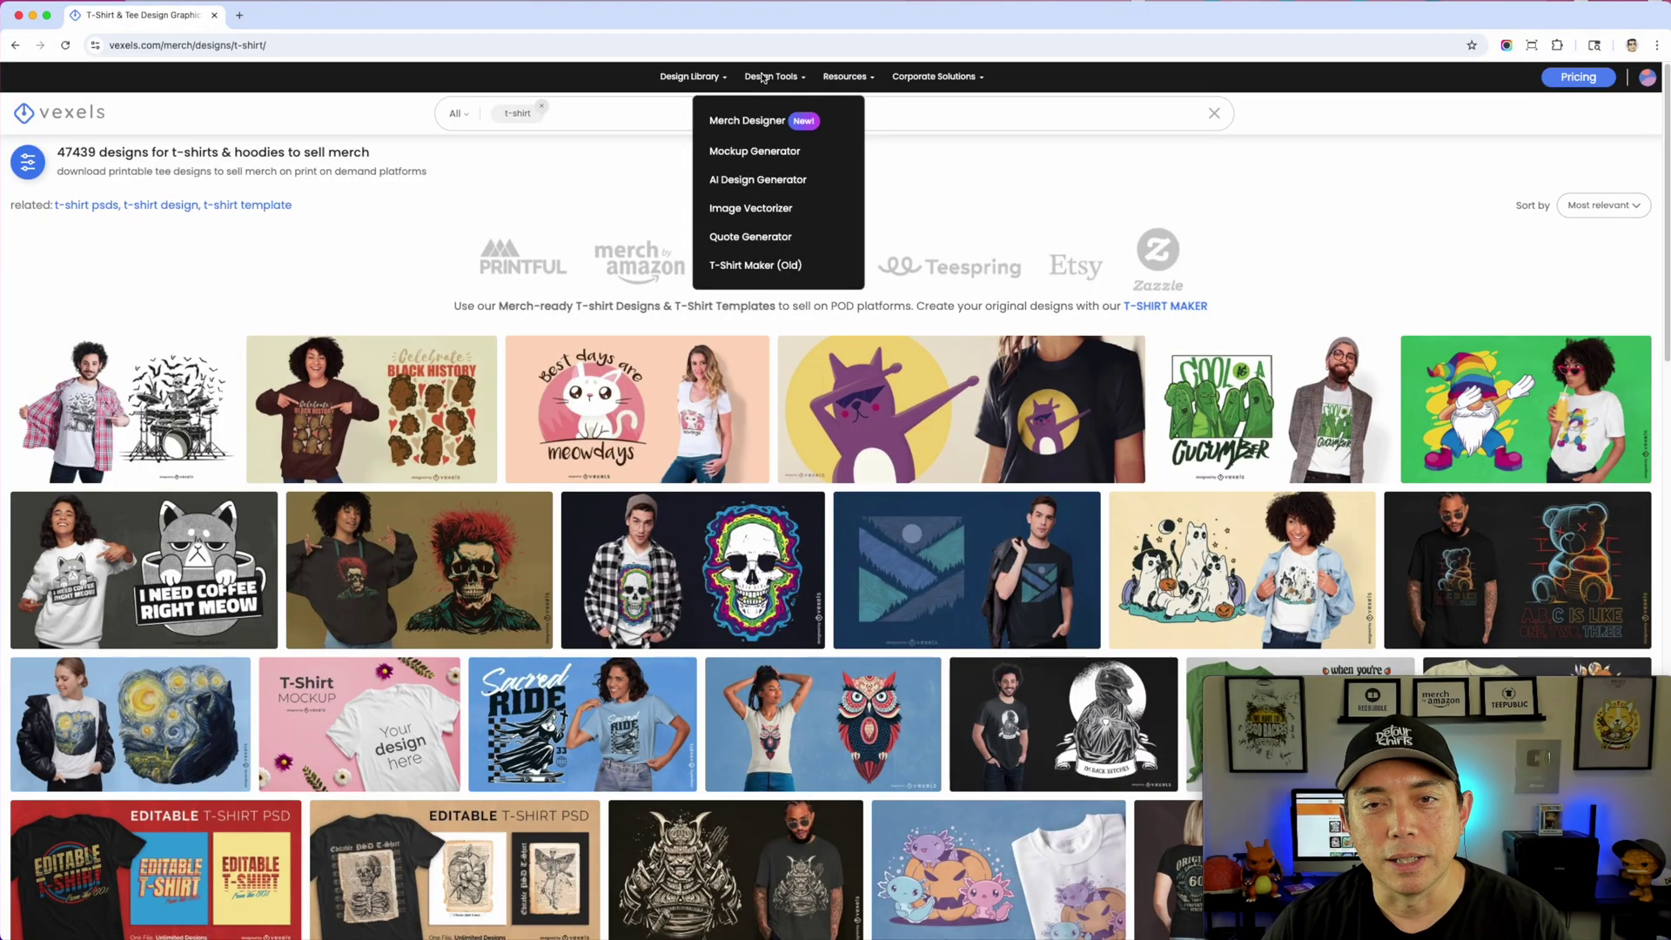
{"action": "left_click", "coordinate": [767, 123]}
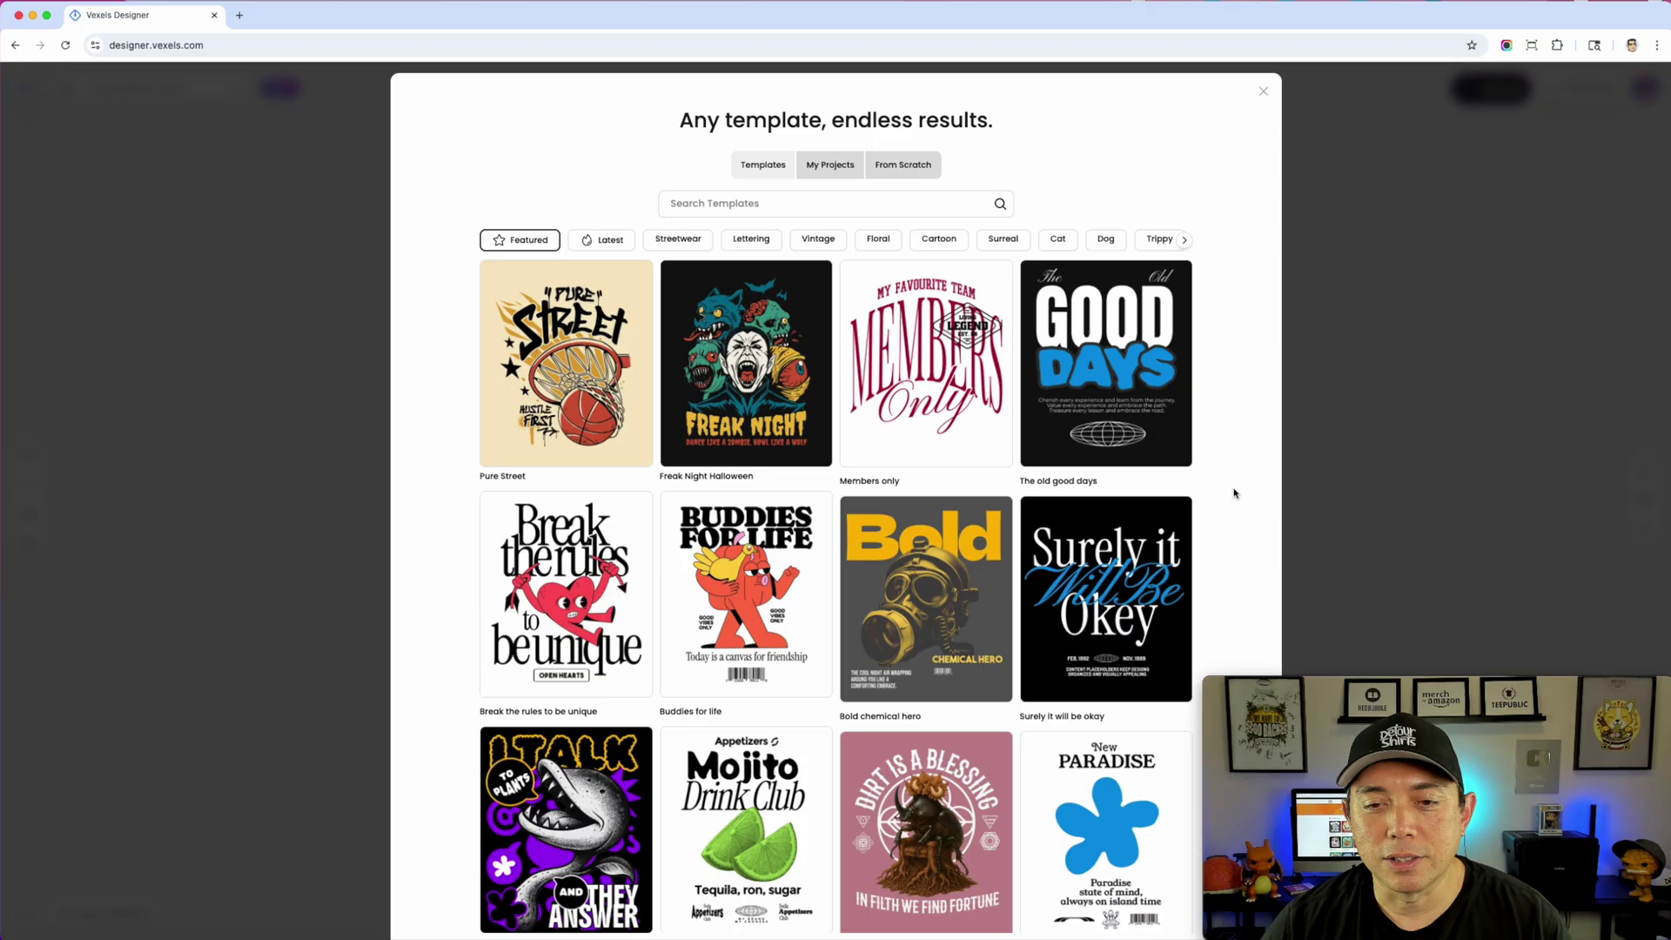
{"action": "scroll", "coordinate": [713, 452], "scroll_direction": "down", "scroll_amount": 10}
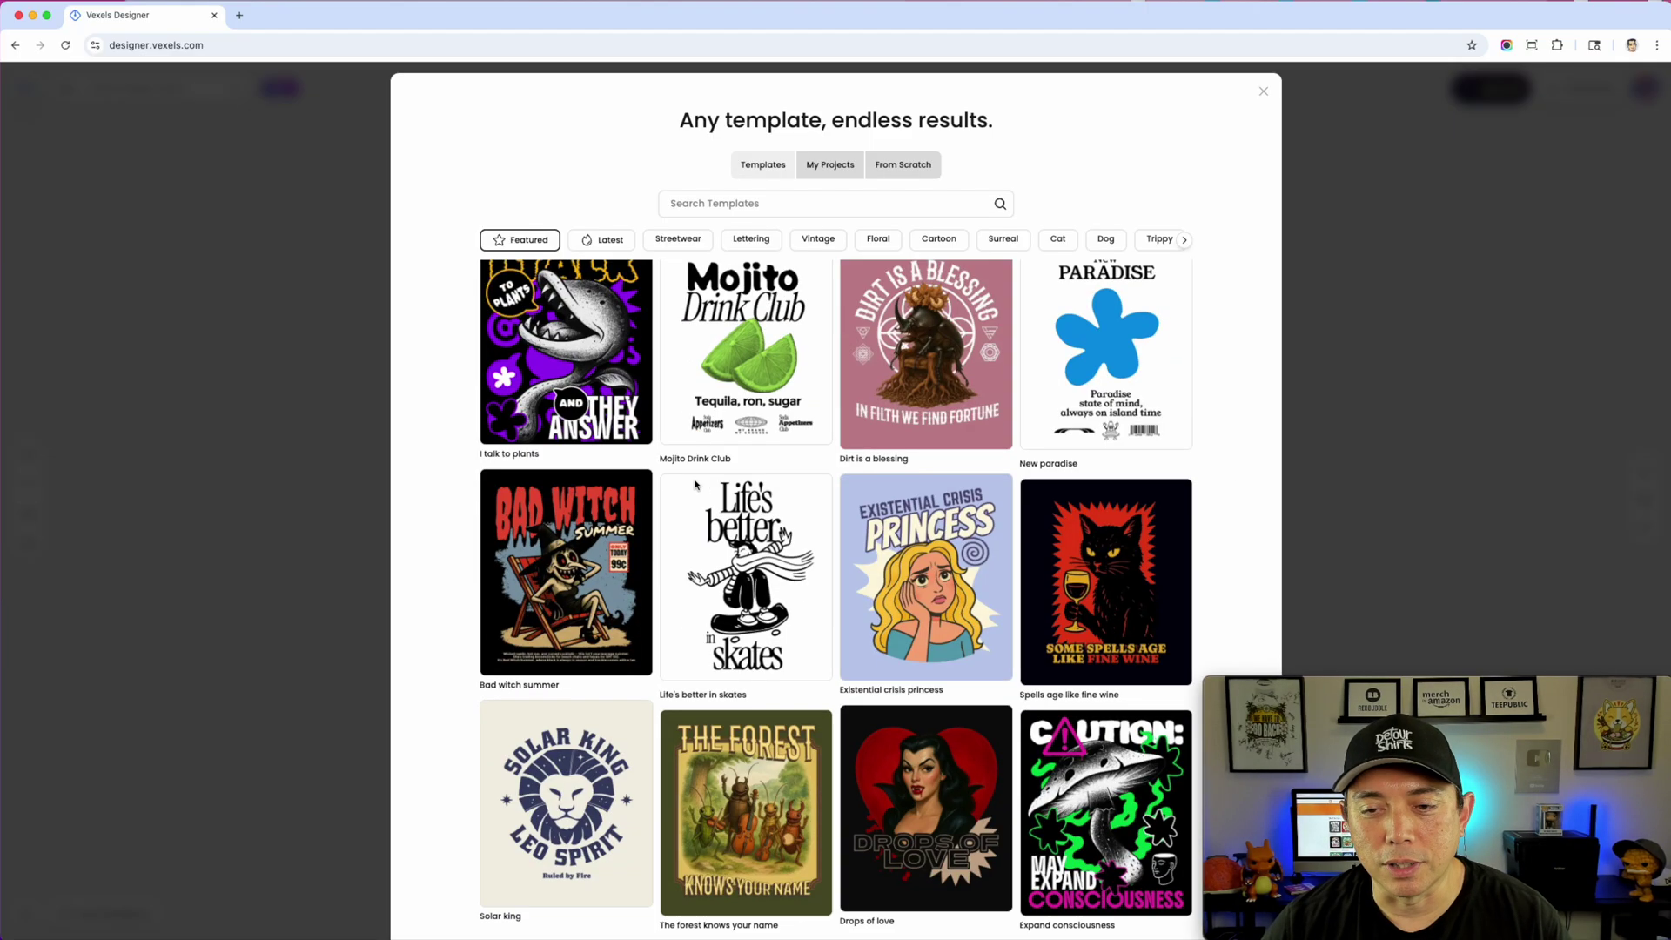
{"action": "scroll", "coordinate": [694, 496], "scroll_direction": "down", "scroll_amount": 15}
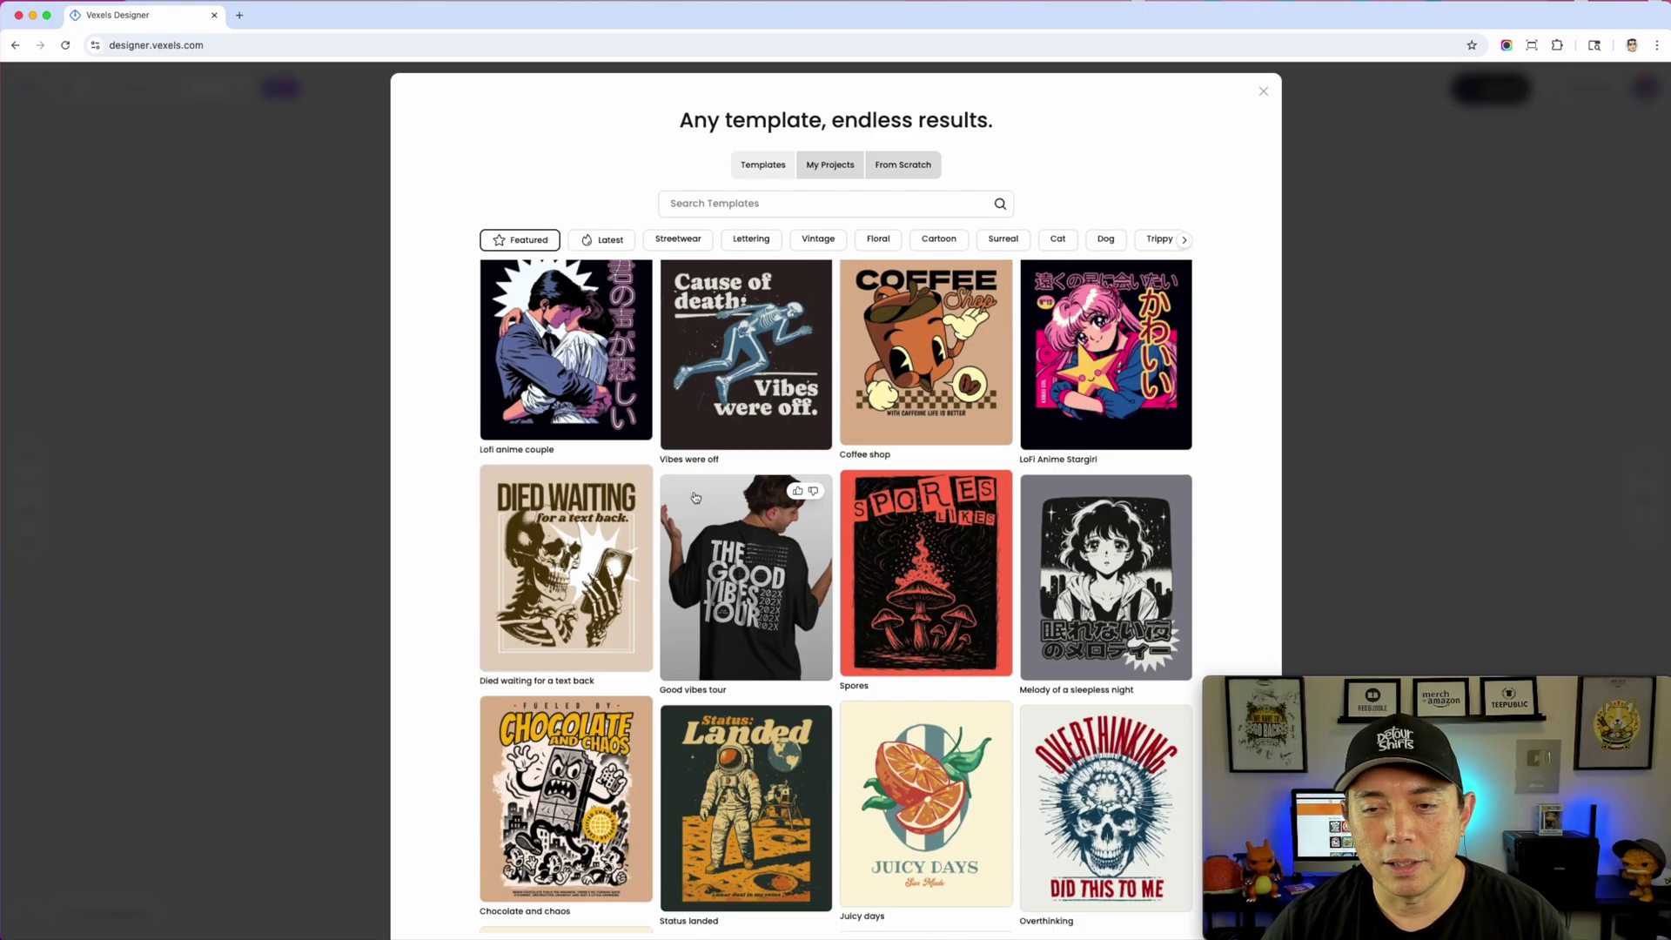
- Look through the Latest, Streetwear and Lettering template categories
{"action": "left_click", "coordinate": [609, 246]}
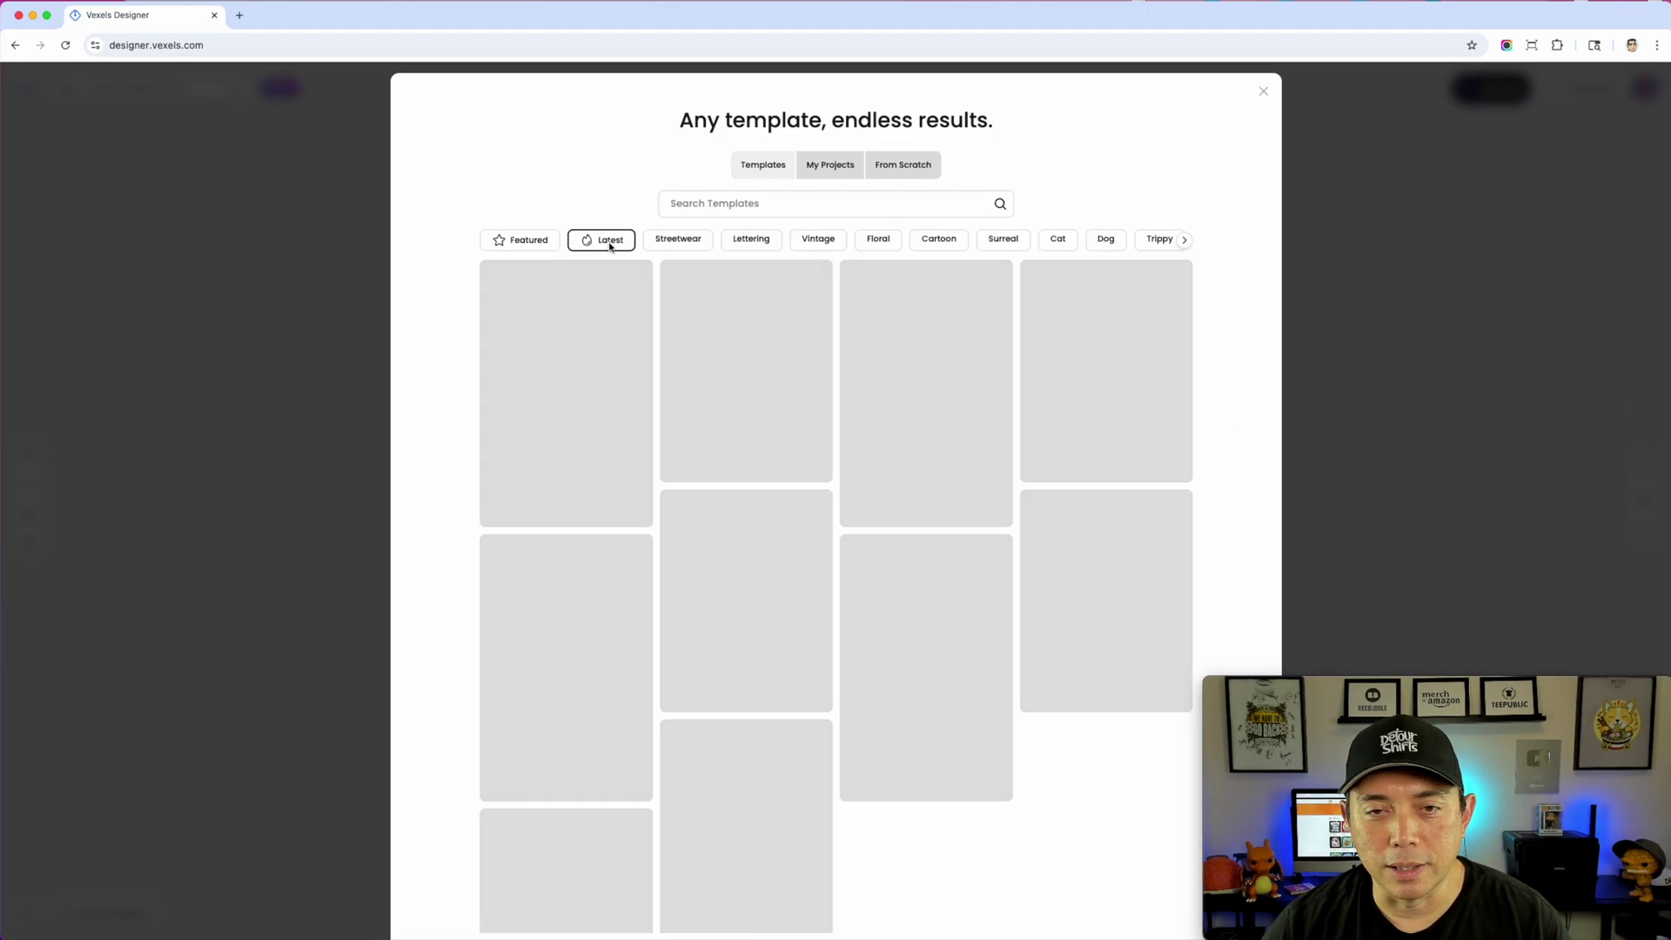
{"action": "left_click", "coordinate": [679, 241]}
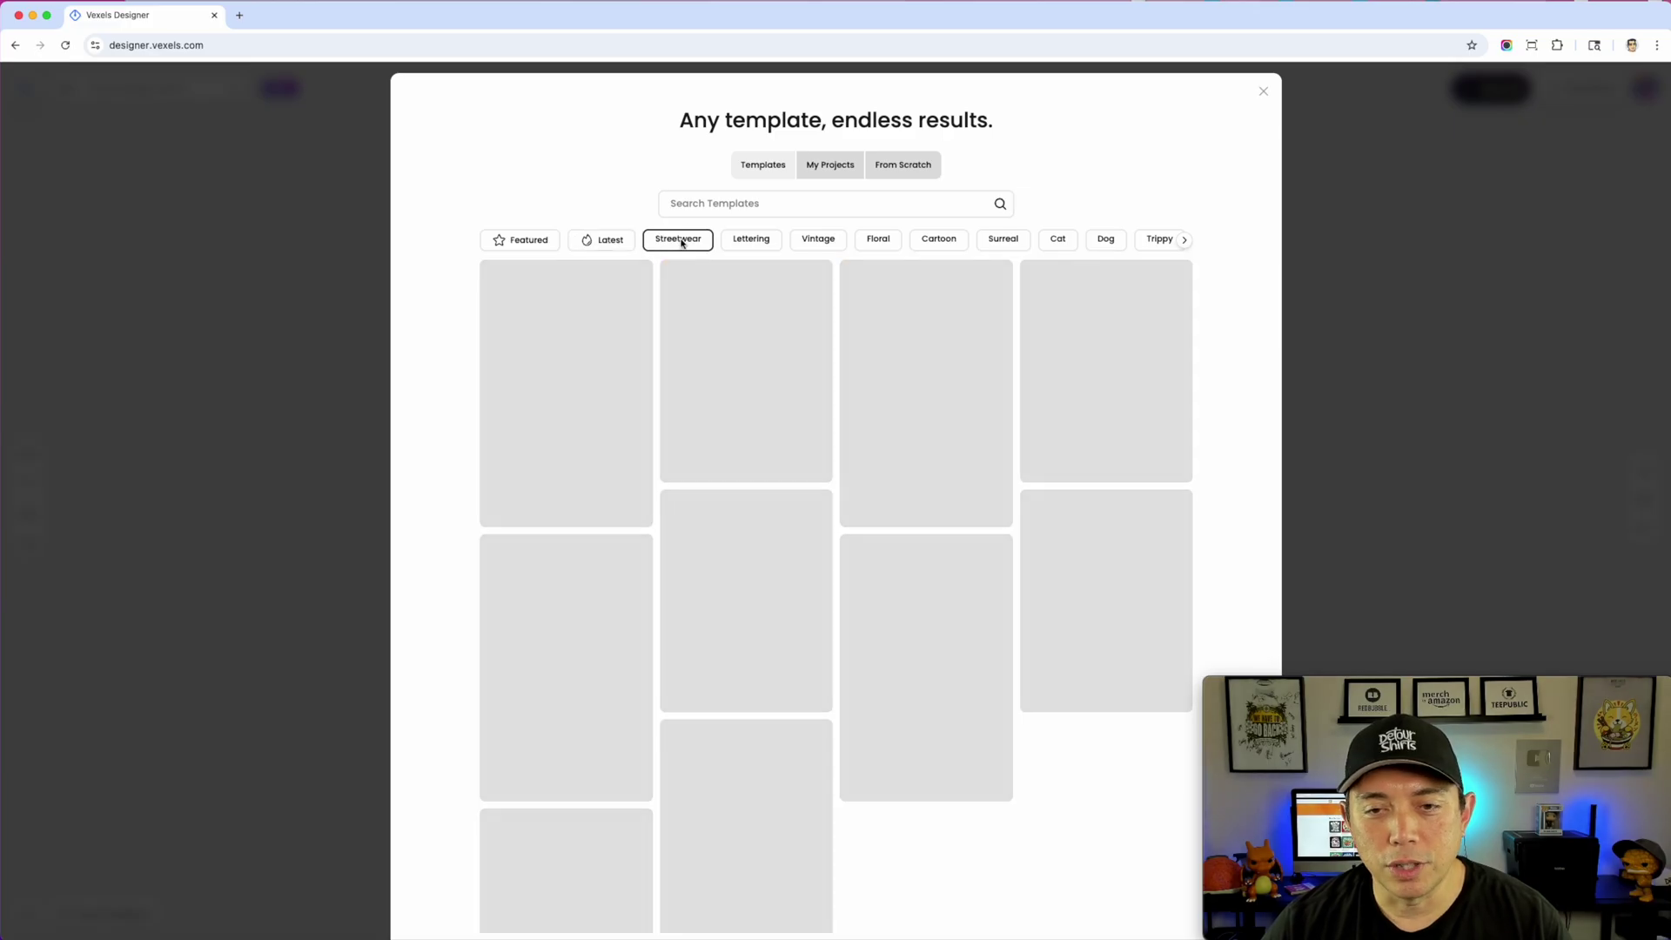
{"action": "scroll", "coordinate": [803, 535], "scroll_direction": "down", "scroll_amount": 10}
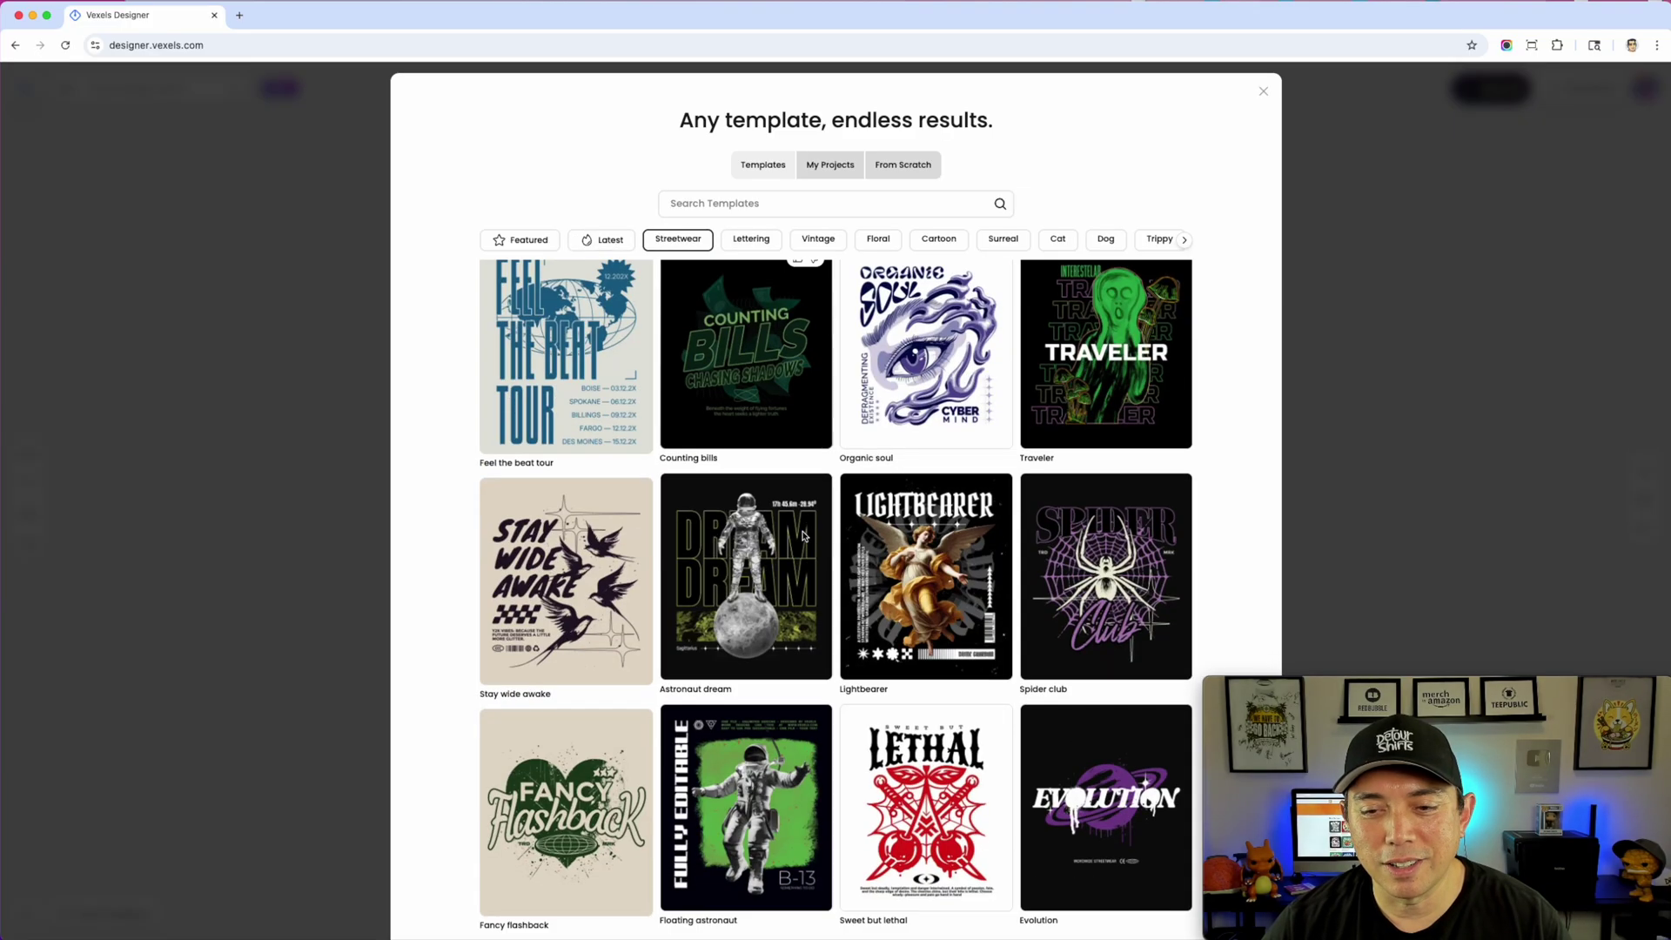
{"action": "scroll", "coordinate": [799, 368], "scroll_direction": "up", "scroll_amount": 10}
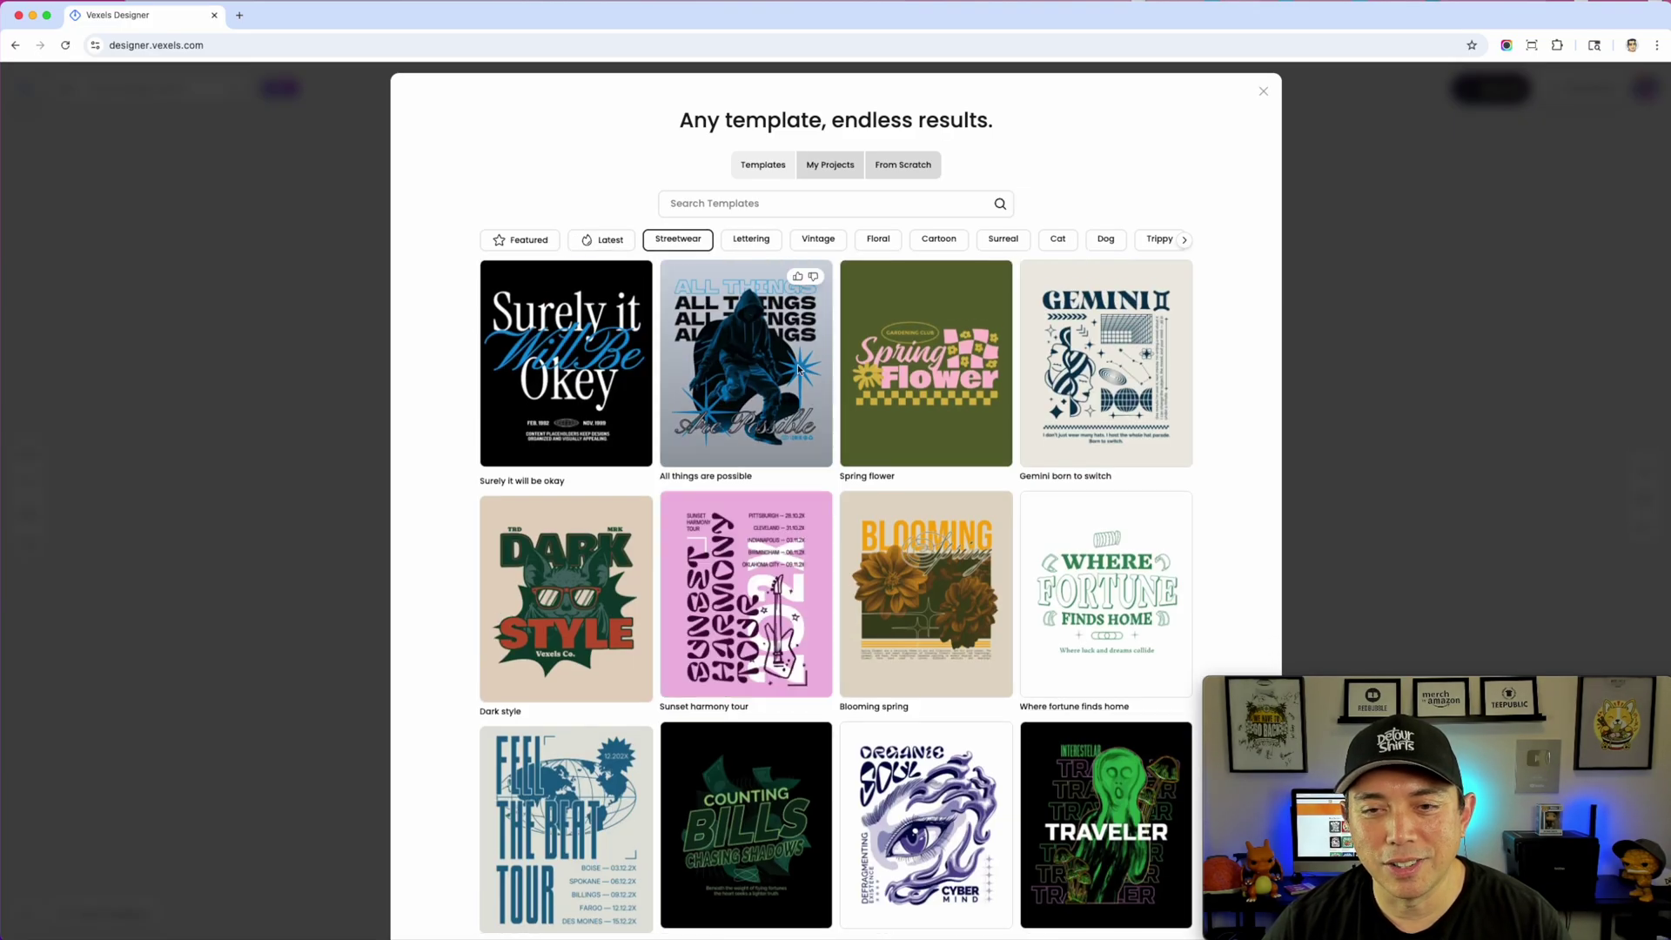
{"action": "left_click", "coordinate": [762, 242]}
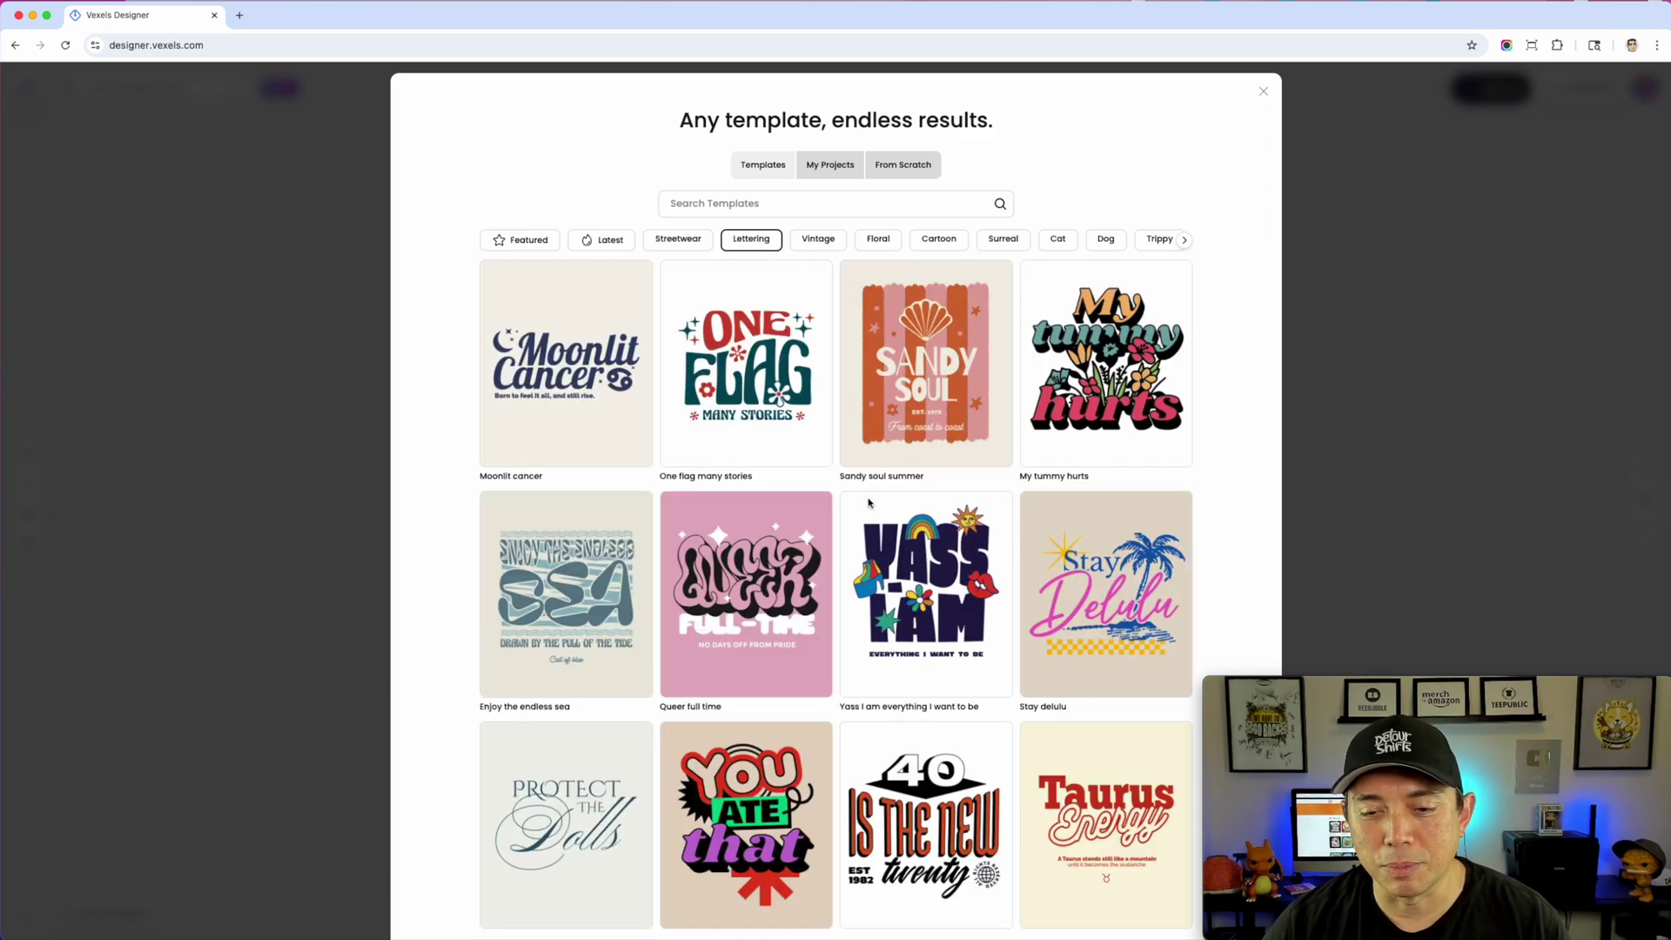
{"action": "scroll", "coordinate": [761, 694], "scroll_direction": "down", "scroll_amount": 5}
{"action": "scroll", "coordinate": [759, 693], "scroll_direction": "up", "scroll_amount": 5}
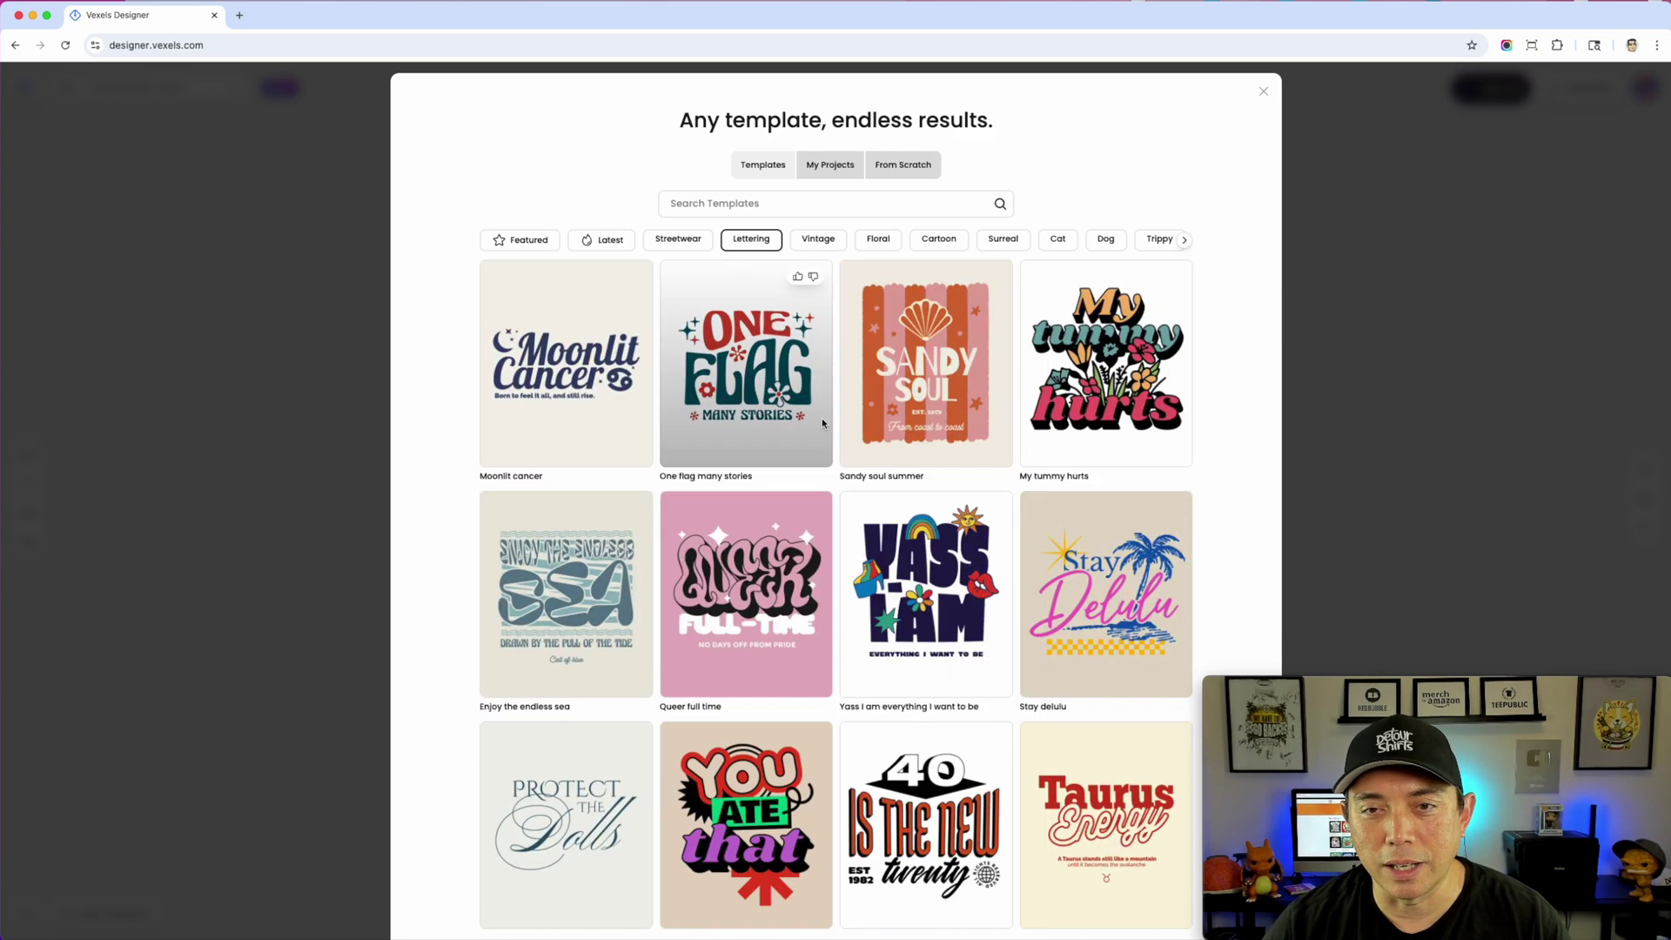
- Look through the Vintage, Floral, Cartoon and Surreal template categories
{"action": "left_click", "coordinate": [818, 244]}
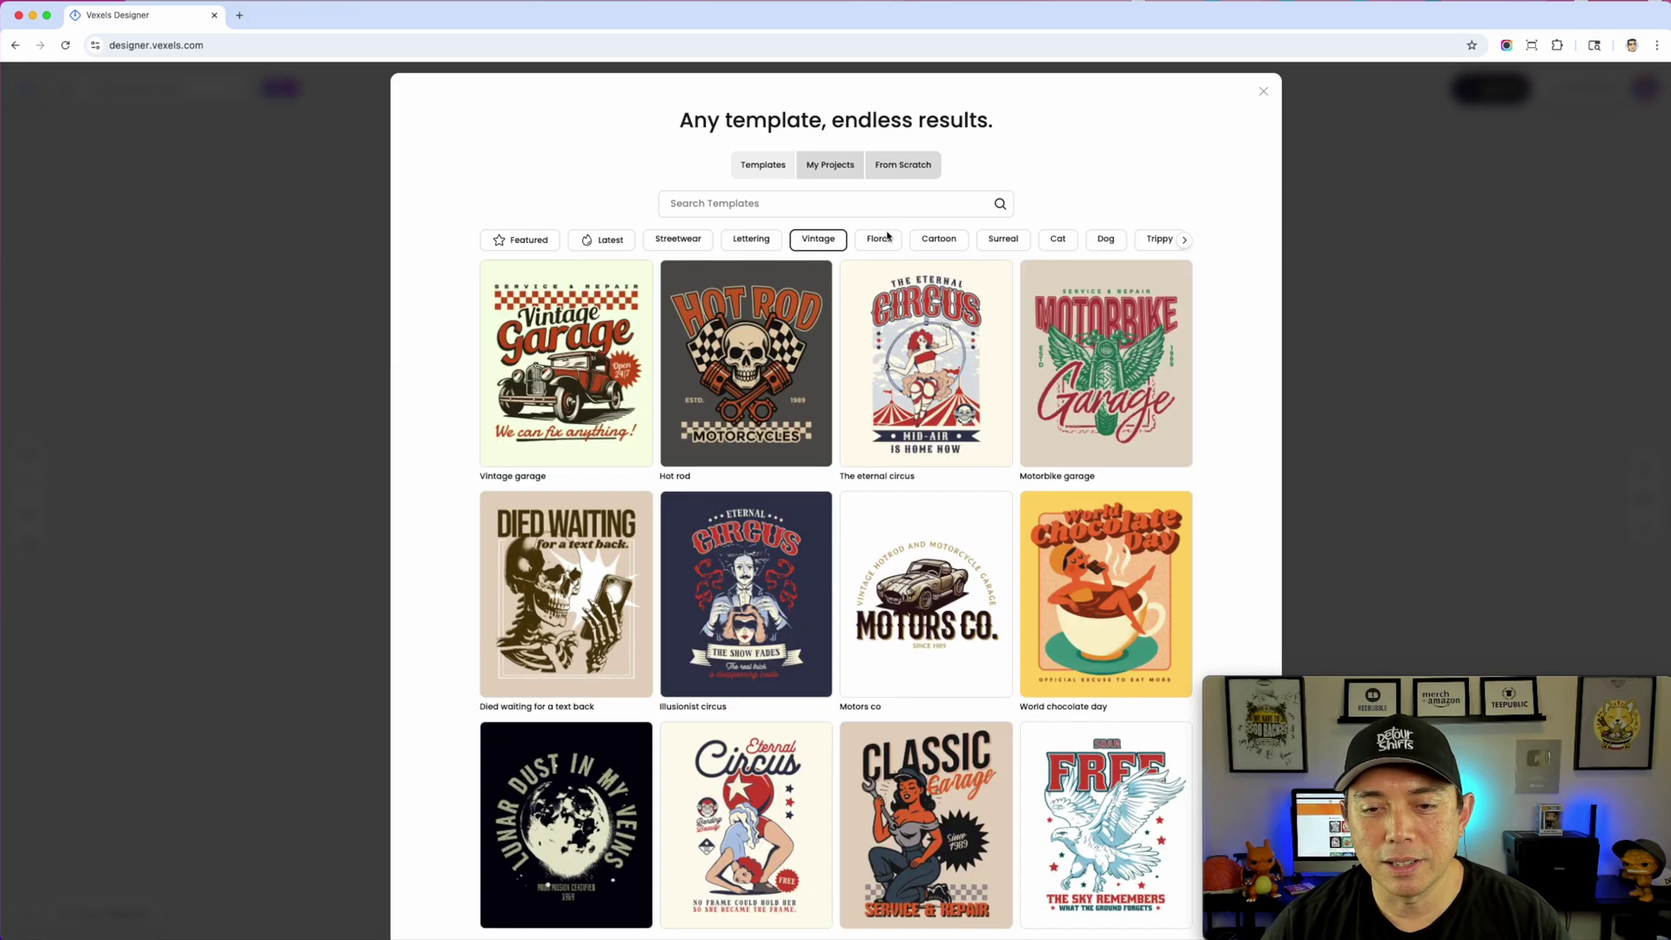
{"action": "left_click", "coordinate": [880, 238]}
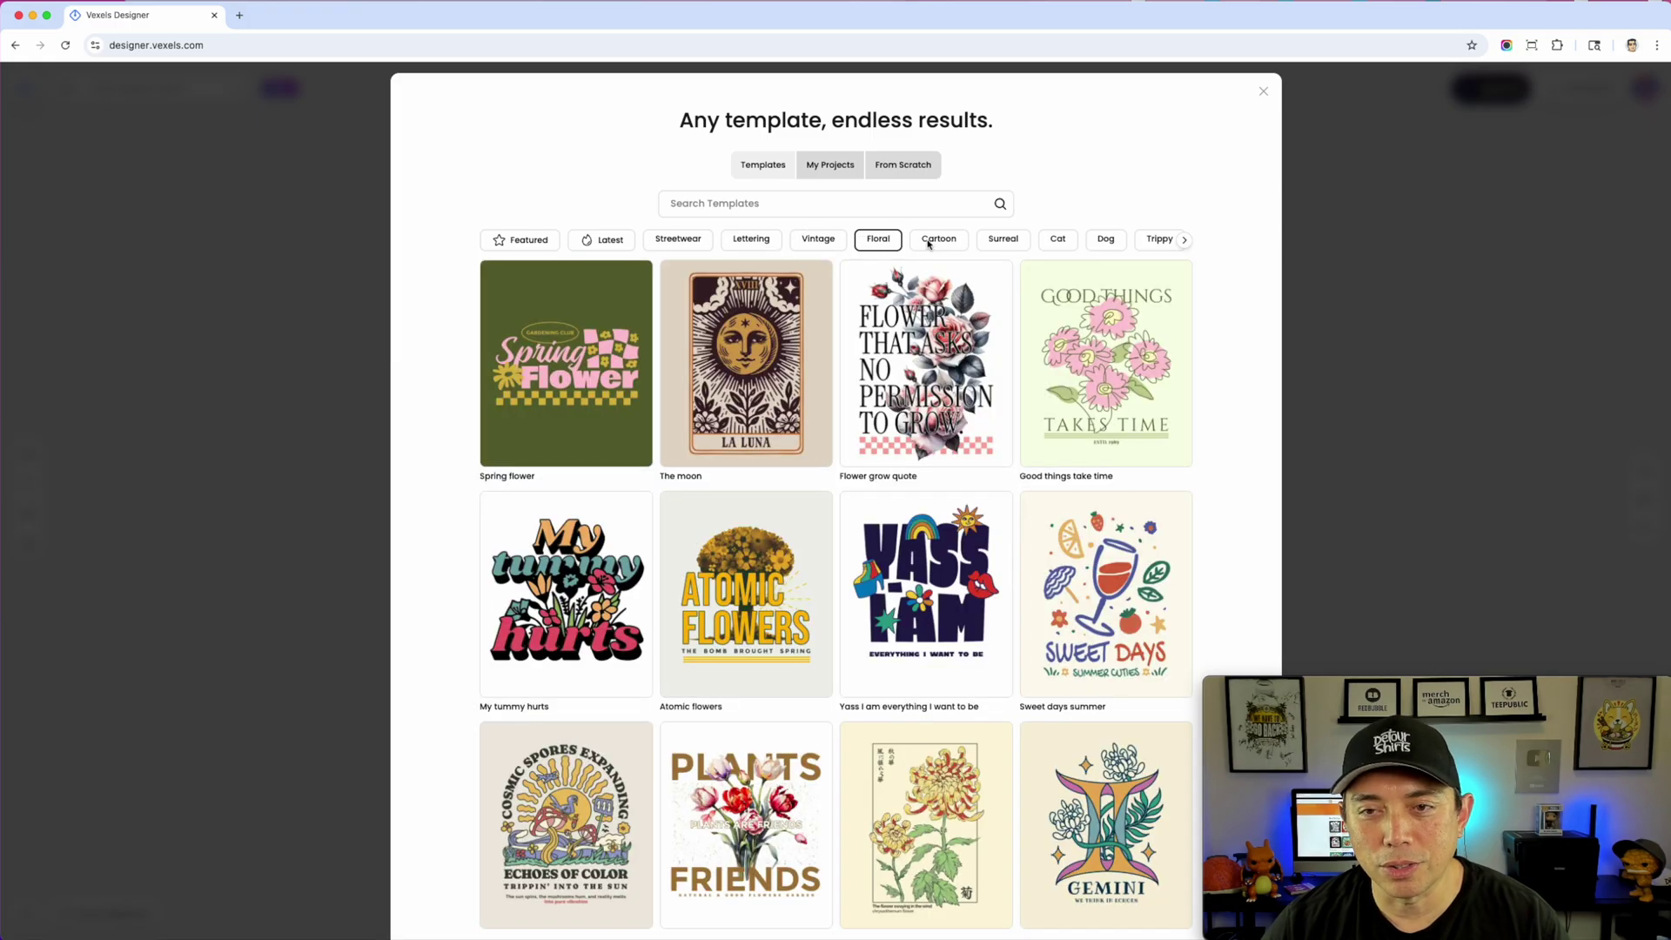
{"action": "left_click", "coordinate": [932, 242]}
{"action": "left_click", "coordinate": [1008, 244]}
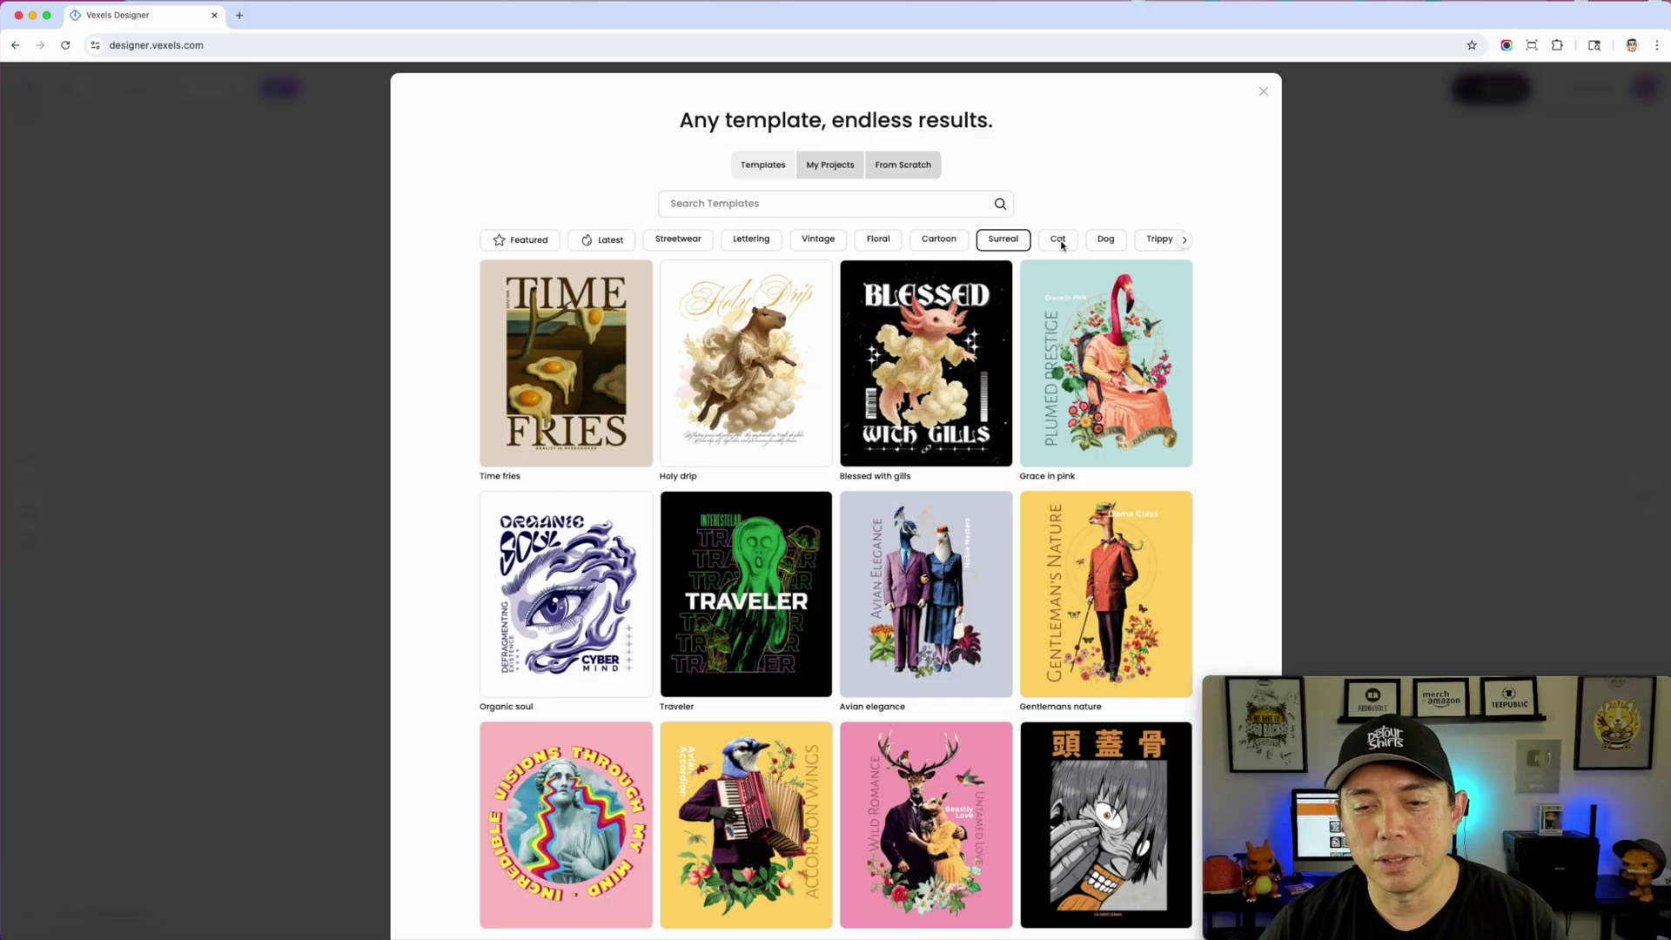
{"action": "scroll", "coordinate": [909, 574], "scroll_direction": "down", "scroll_amount": 5}
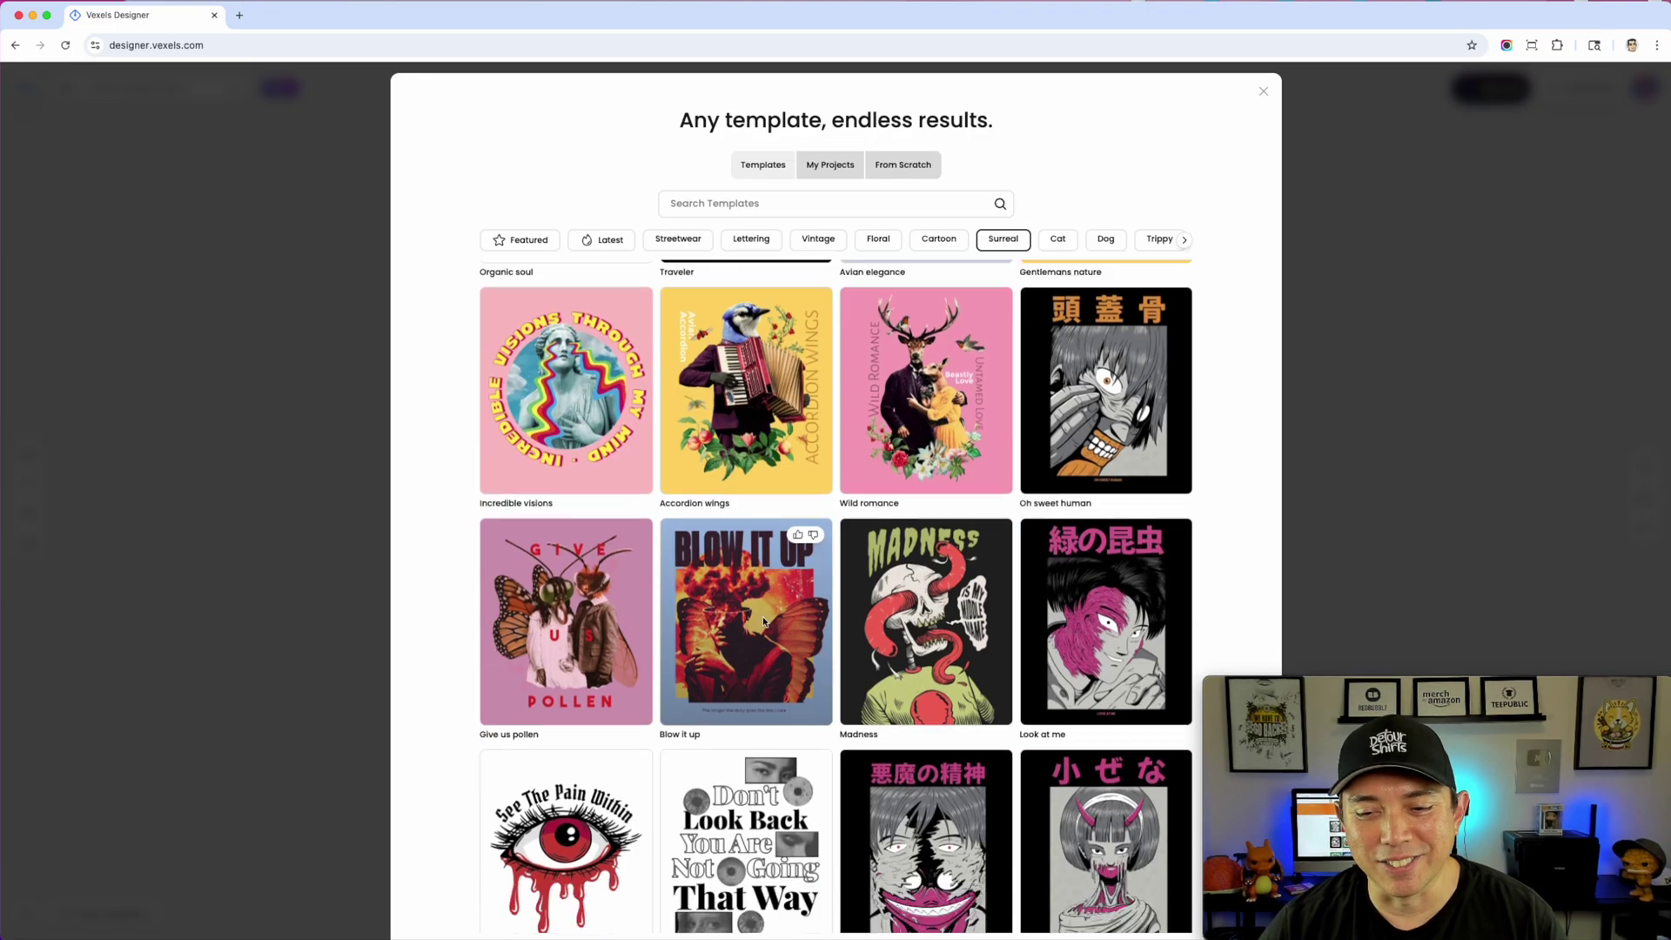
{"action": "scroll", "coordinate": [764, 620], "scroll_direction": "down", "scroll_amount": 5}
{"action": "scroll", "coordinate": [763, 620], "scroll_direction": "up", "scroll_amount": 10}
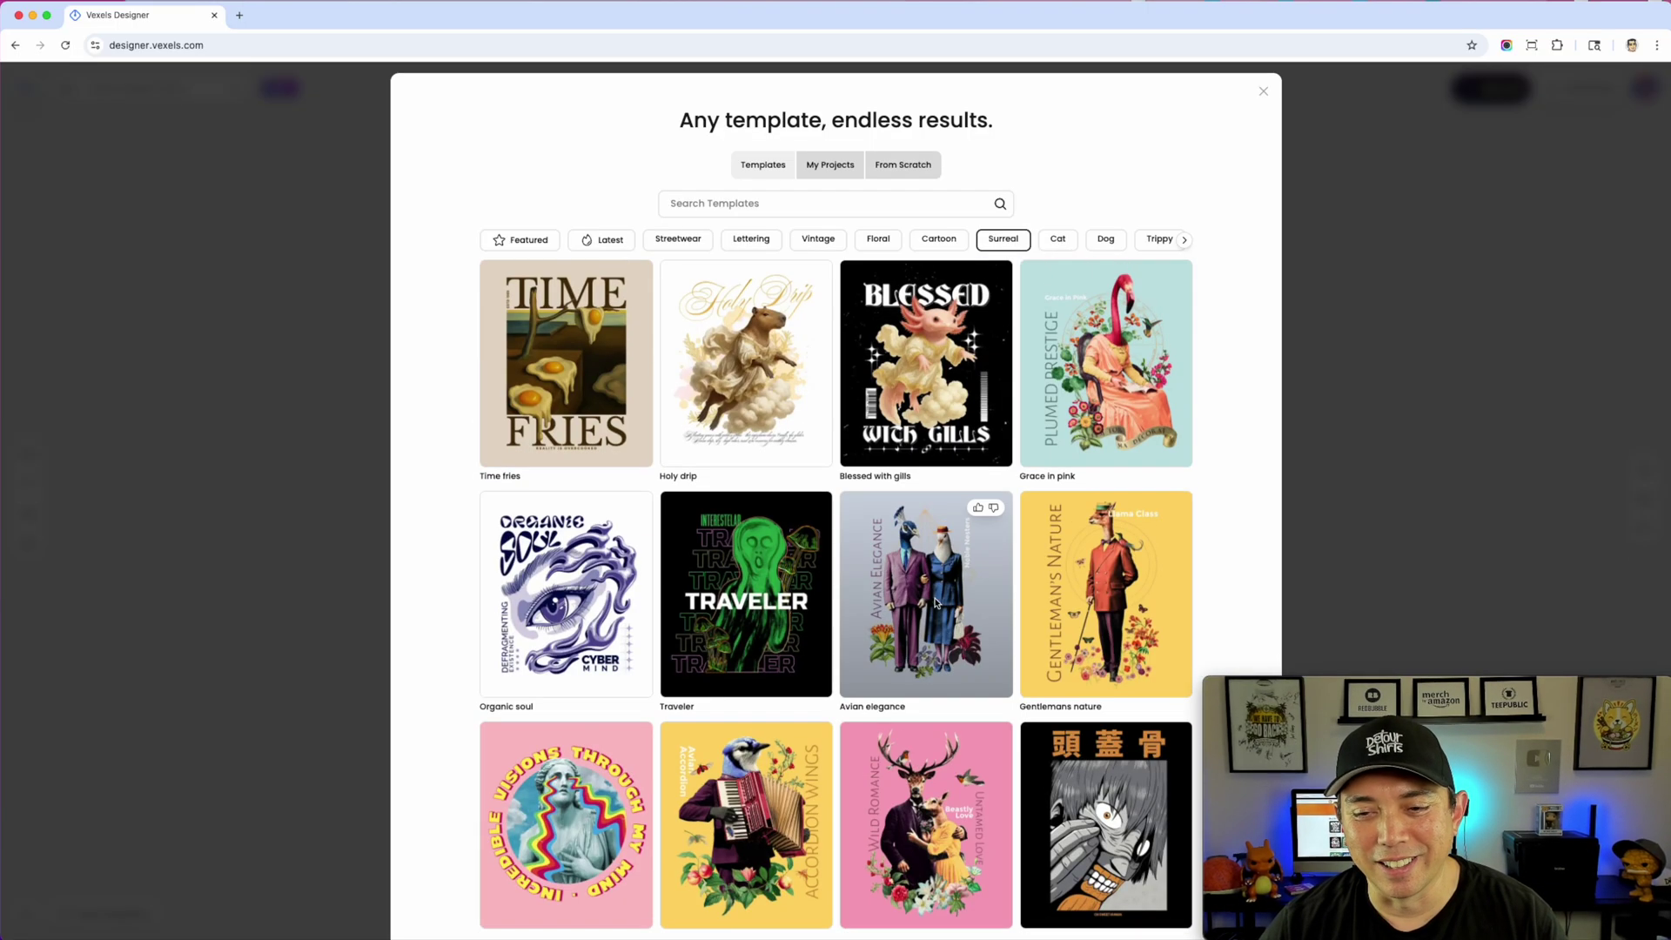
- Look through the Cat, Dog and Trippy template categories
{"action": "left_click", "coordinate": [1065, 248]}
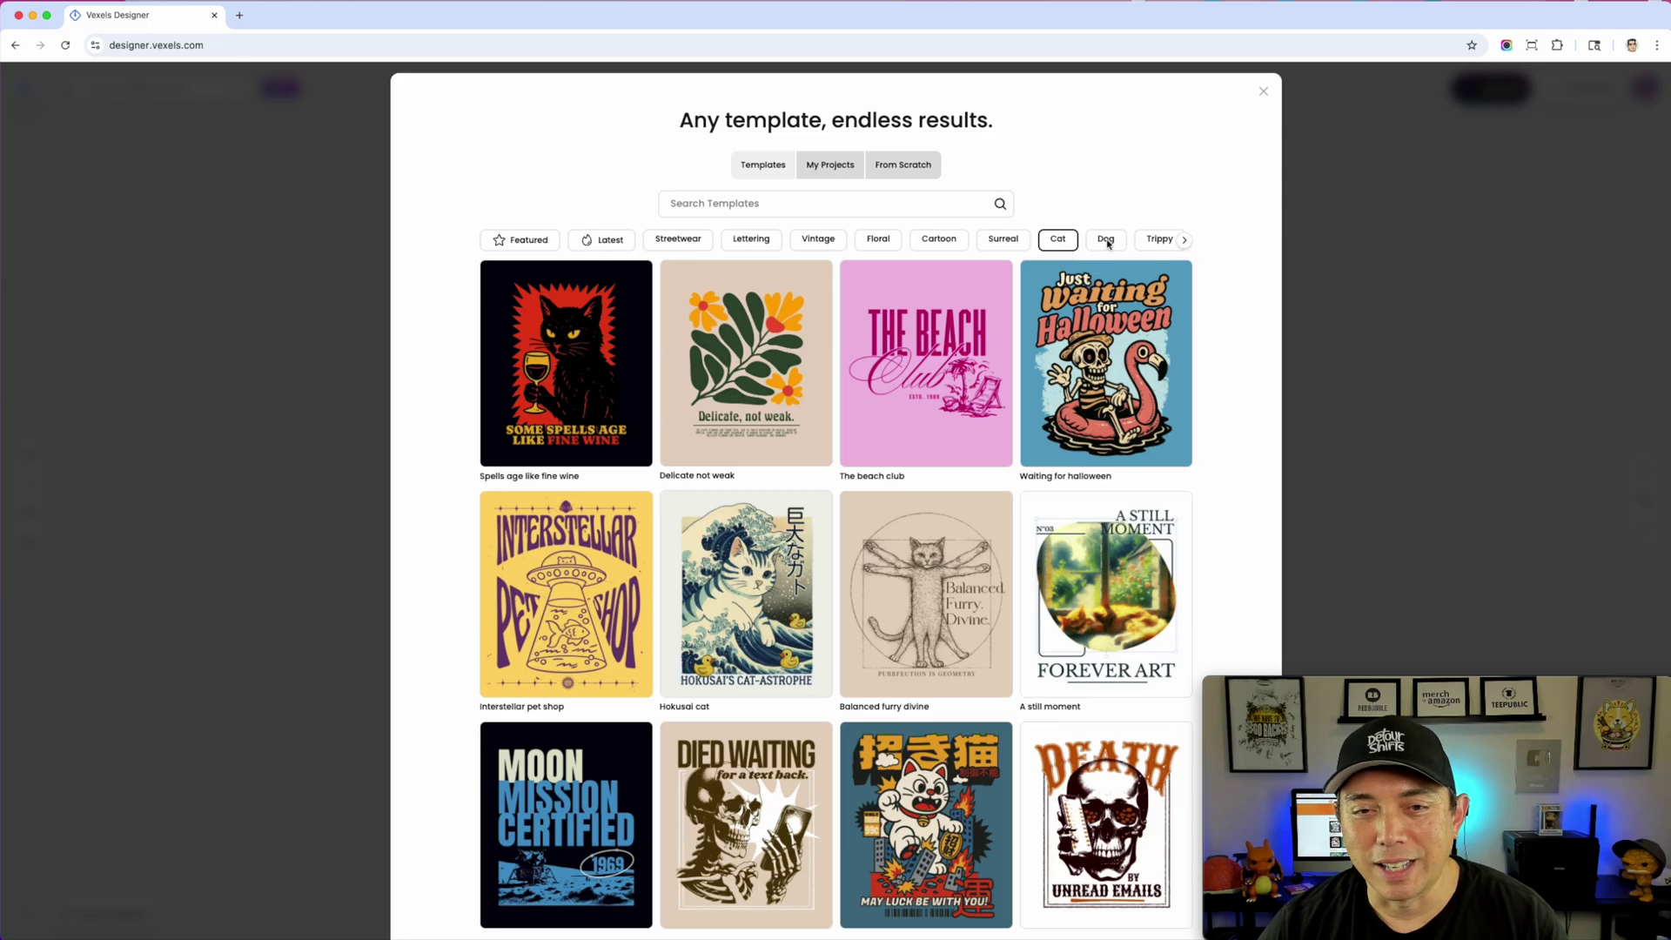
{"action": "left_click", "coordinate": [1105, 240]}
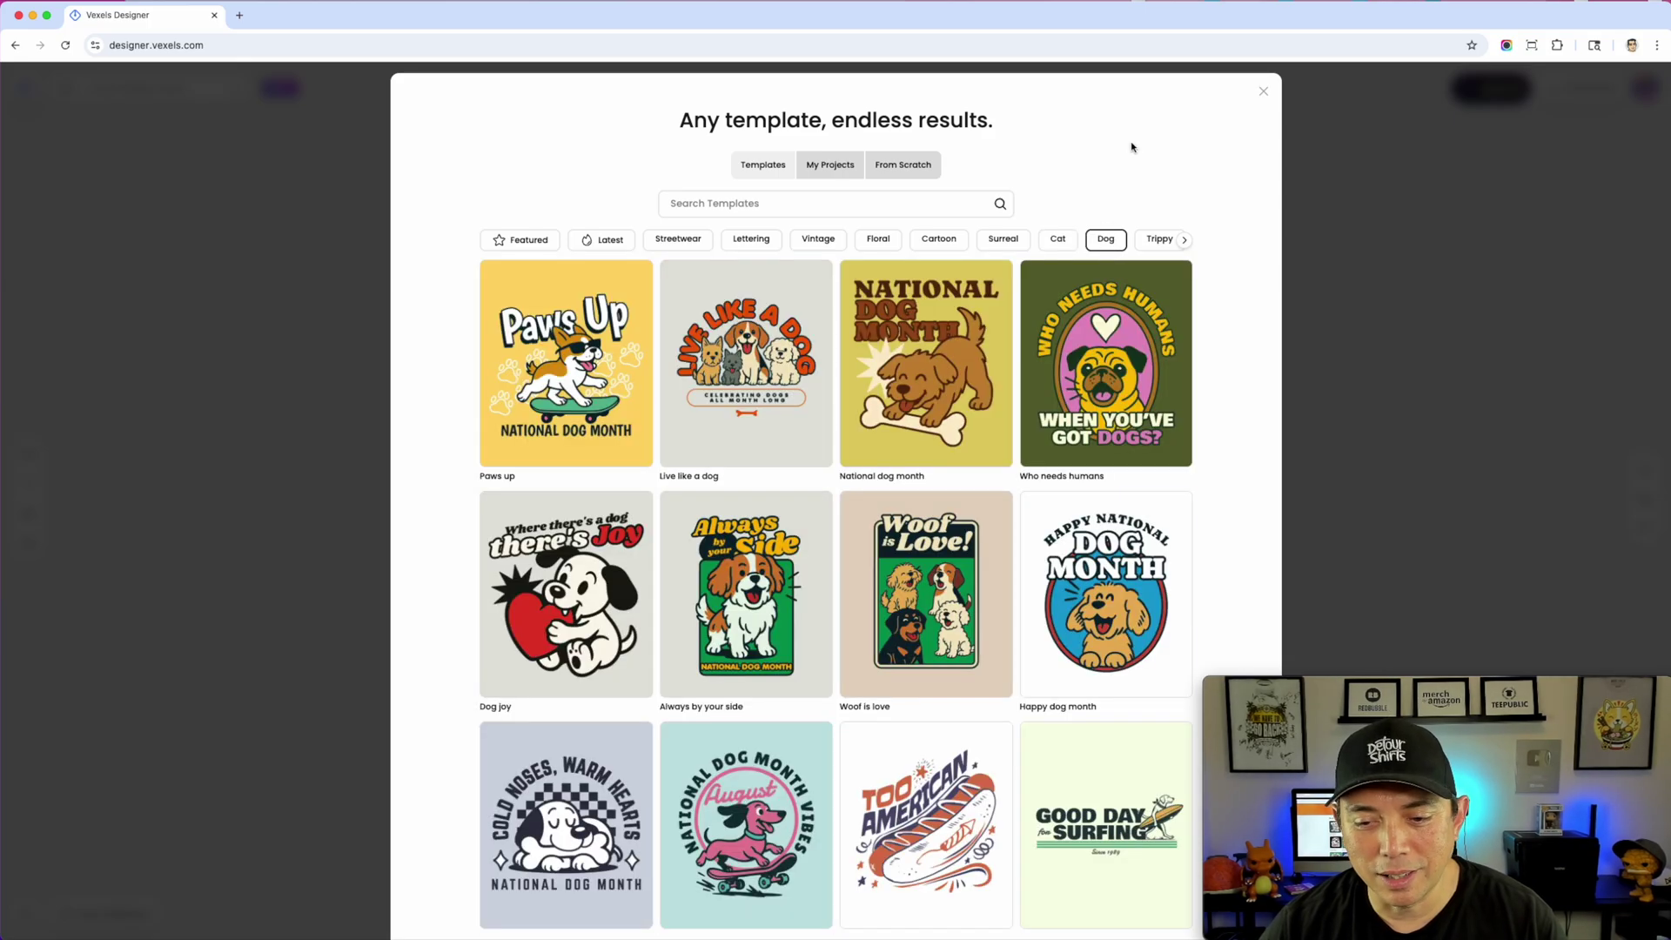
{"action": "left_click", "coordinate": [1159, 241]}
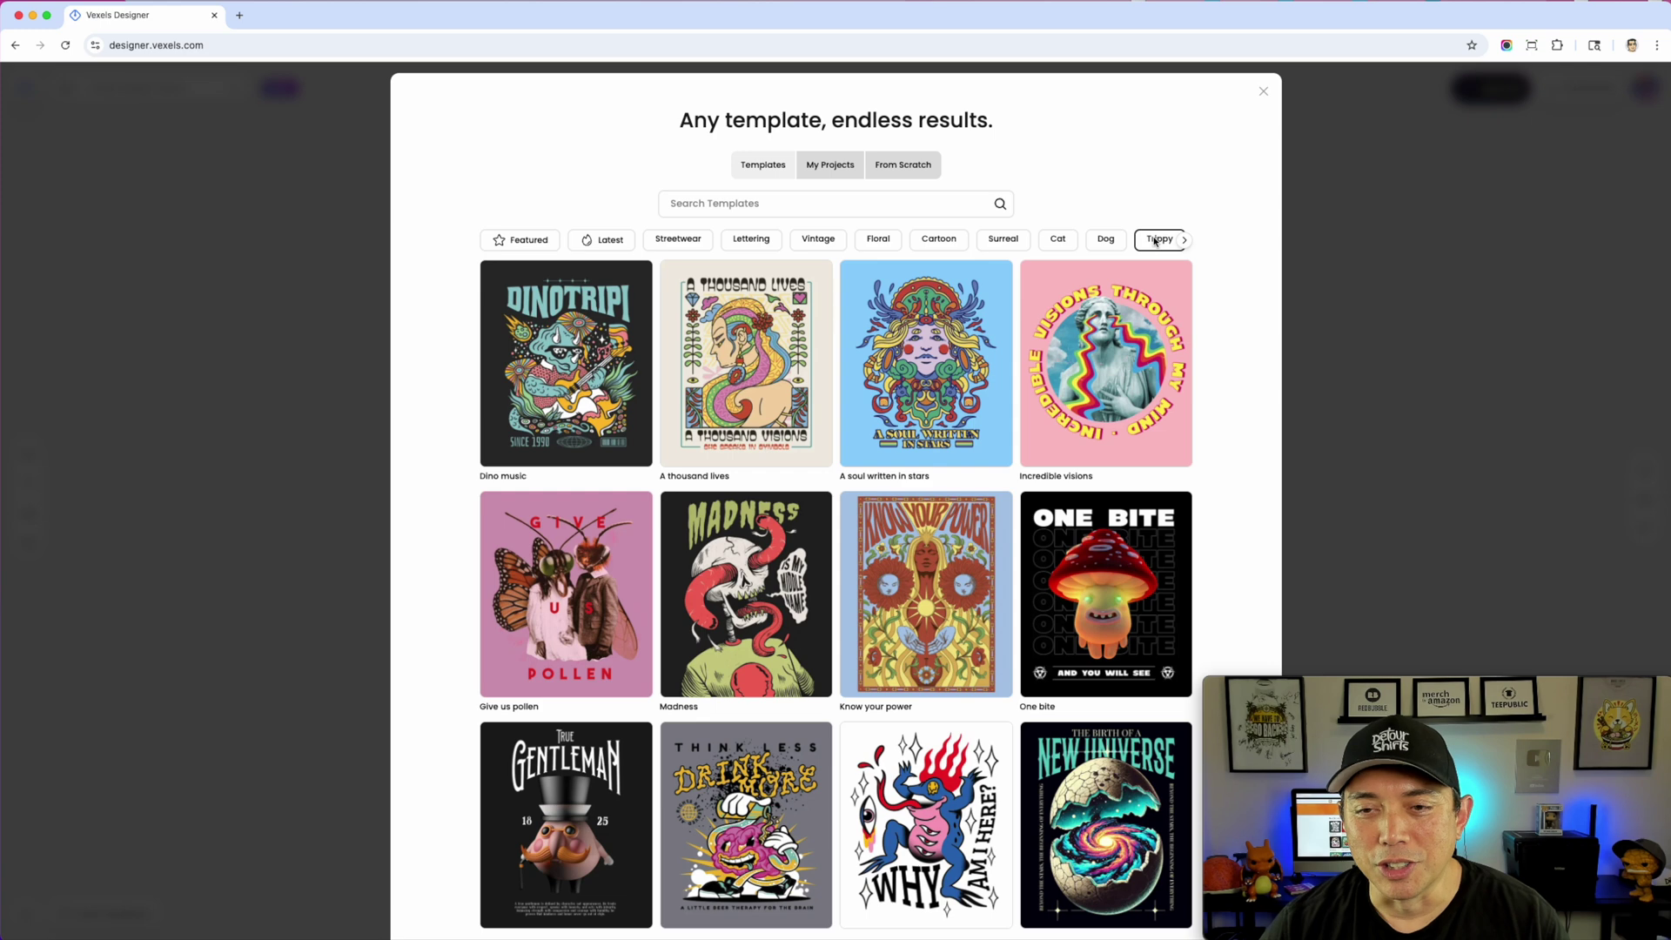
{"action": "scroll", "coordinate": [986, 394], "scroll_direction": "down", "scroll_amount": 5}
{"action": "scroll", "coordinate": [982, 417], "scroll_direction": "down", "scroll_amount": 6}
{"action": "scroll", "coordinate": [979, 424], "scroll_direction": "up", "scroll_amount": 10}
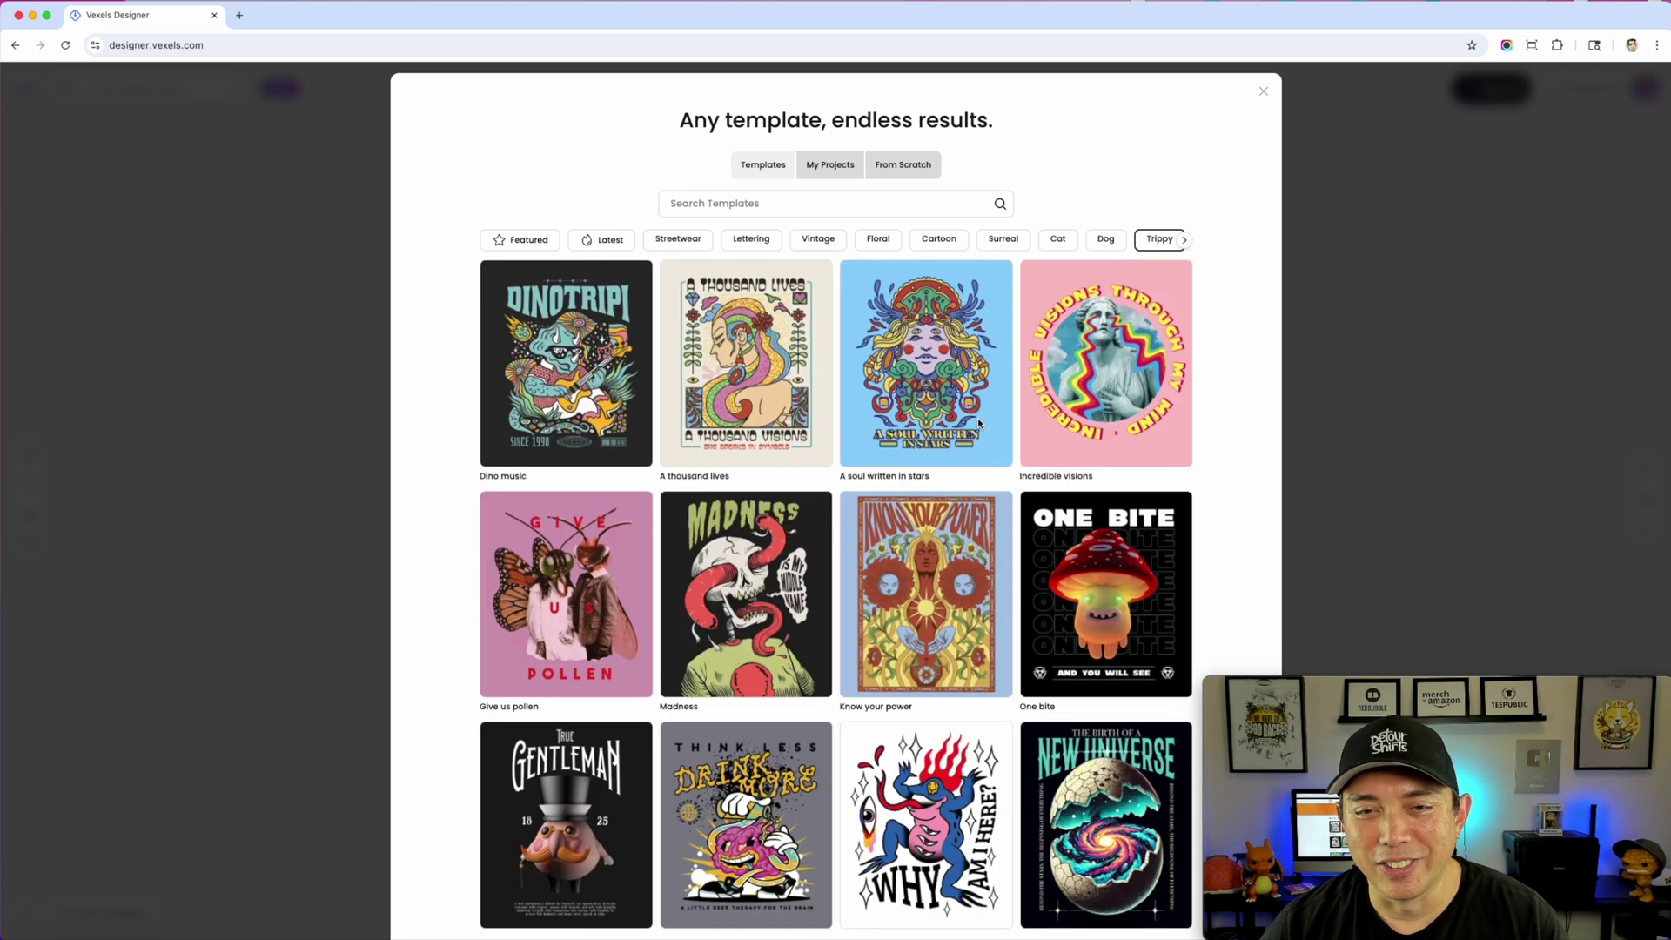
- Return to the Featured templates and open the "Bad witch summer" template for editing
{"action": "left_click", "coordinate": [533, 248]}
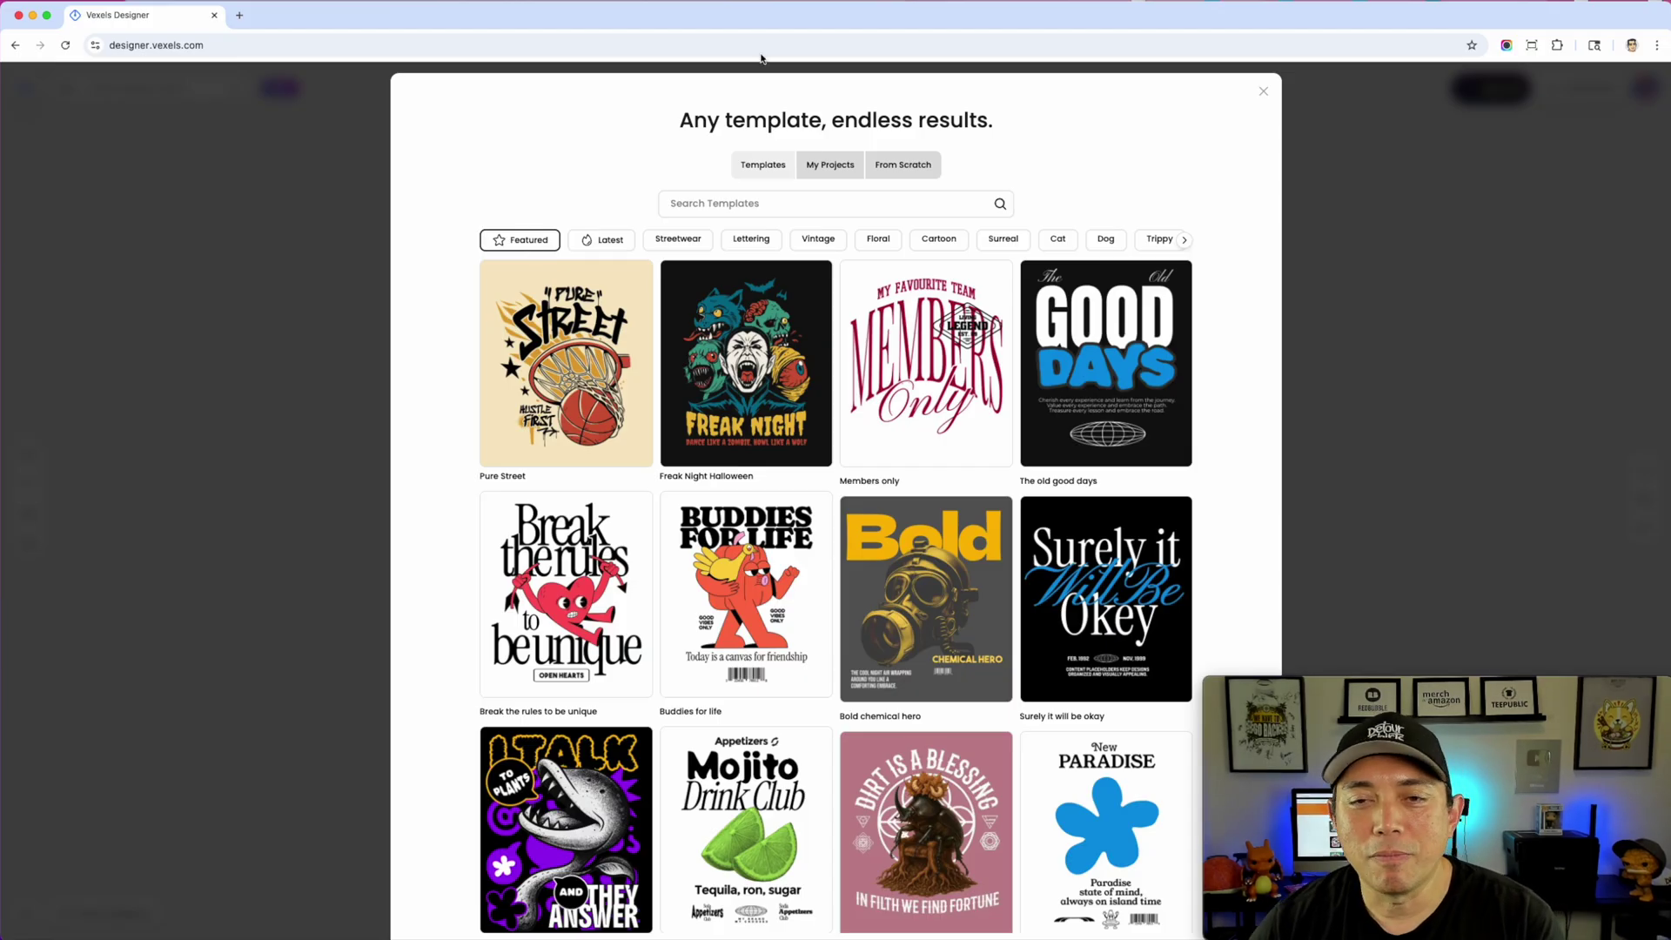
{"action": "left_click", "coordinate": [921, 174]}
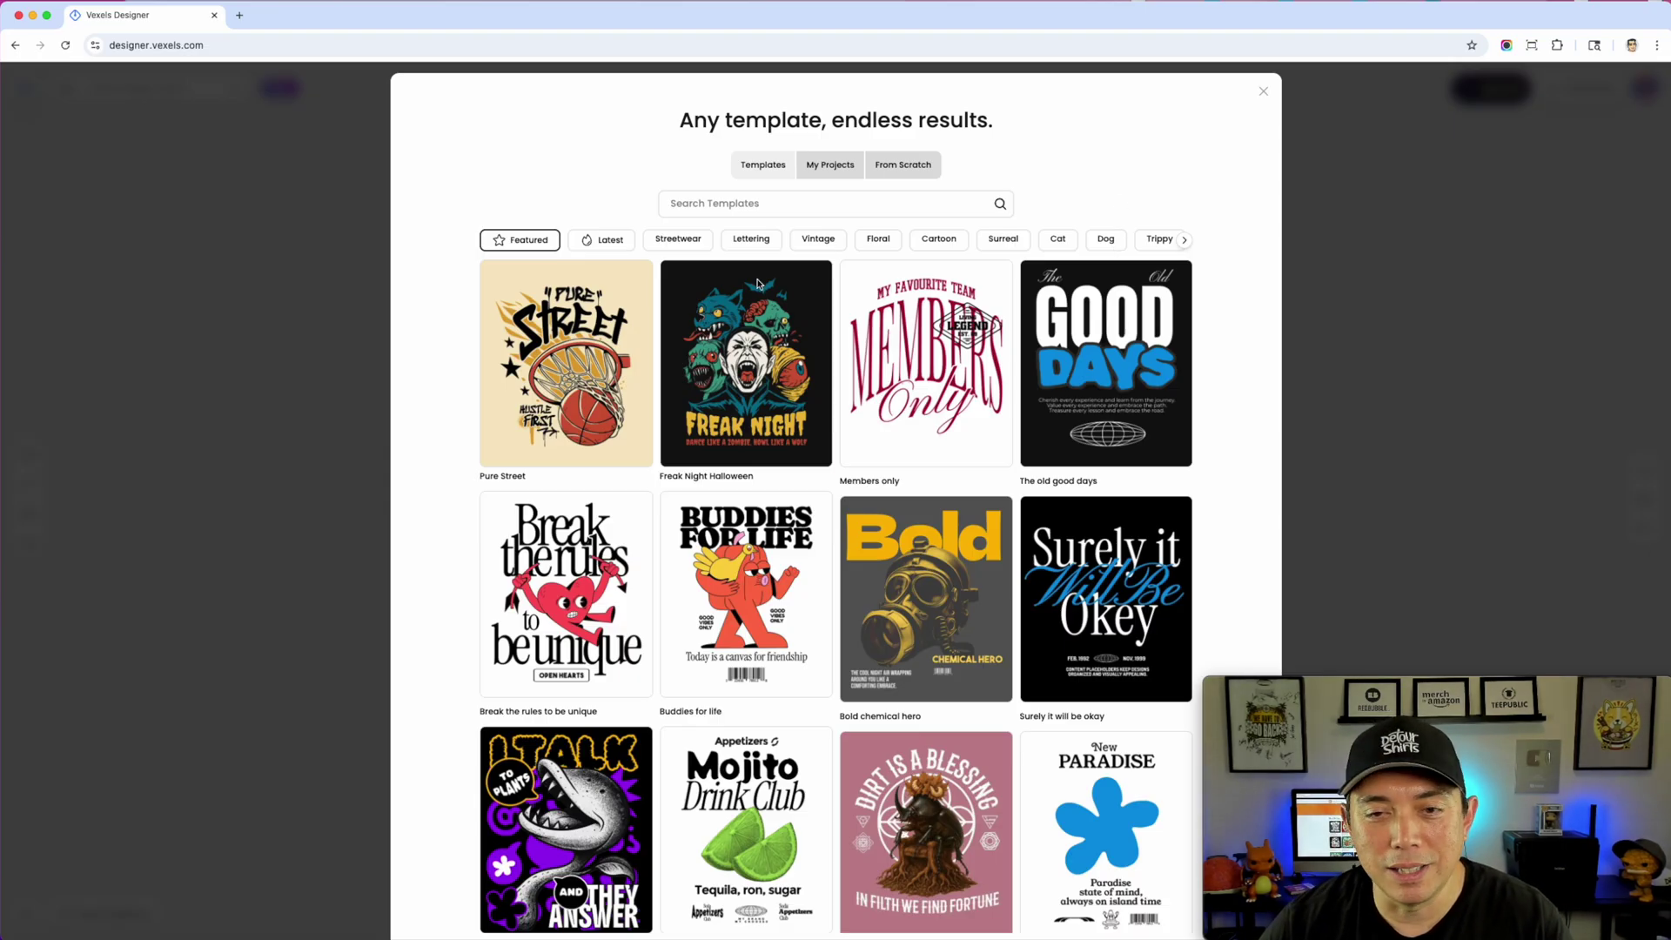
{"action": "scroll", "coordinate": [734, 442], "scroll_direction": "down", "scroll_amount": 5}
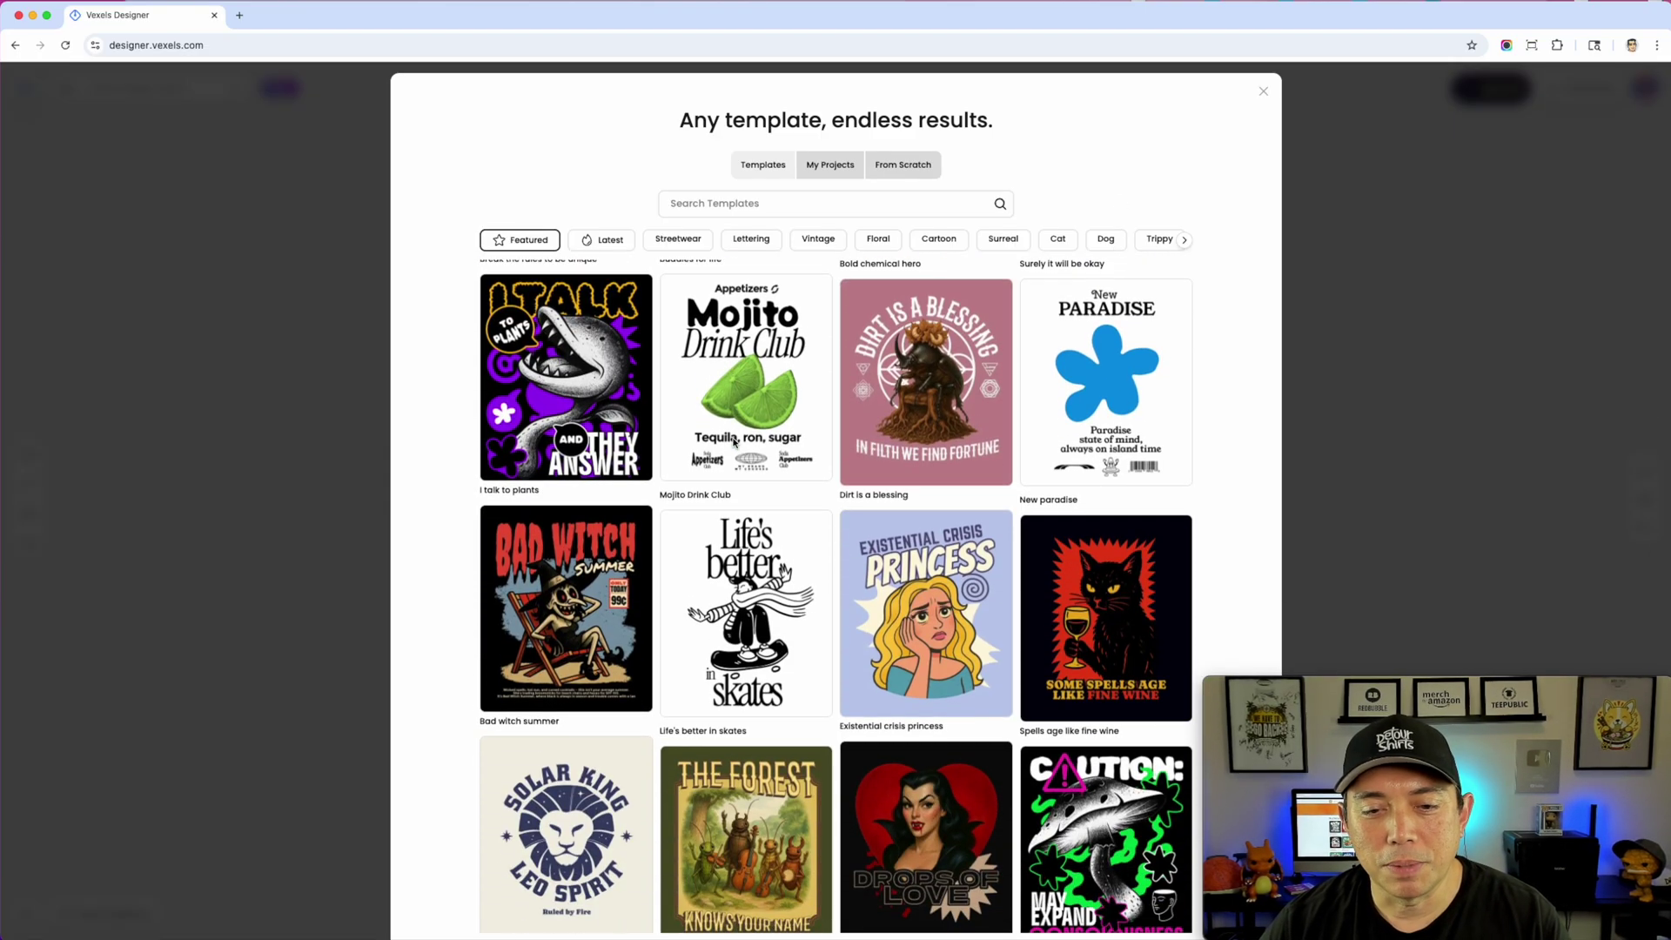
{"action": "scroll", "coordinate": [733, 442], "scroll_direction": "down", "scroll_amount": 2}
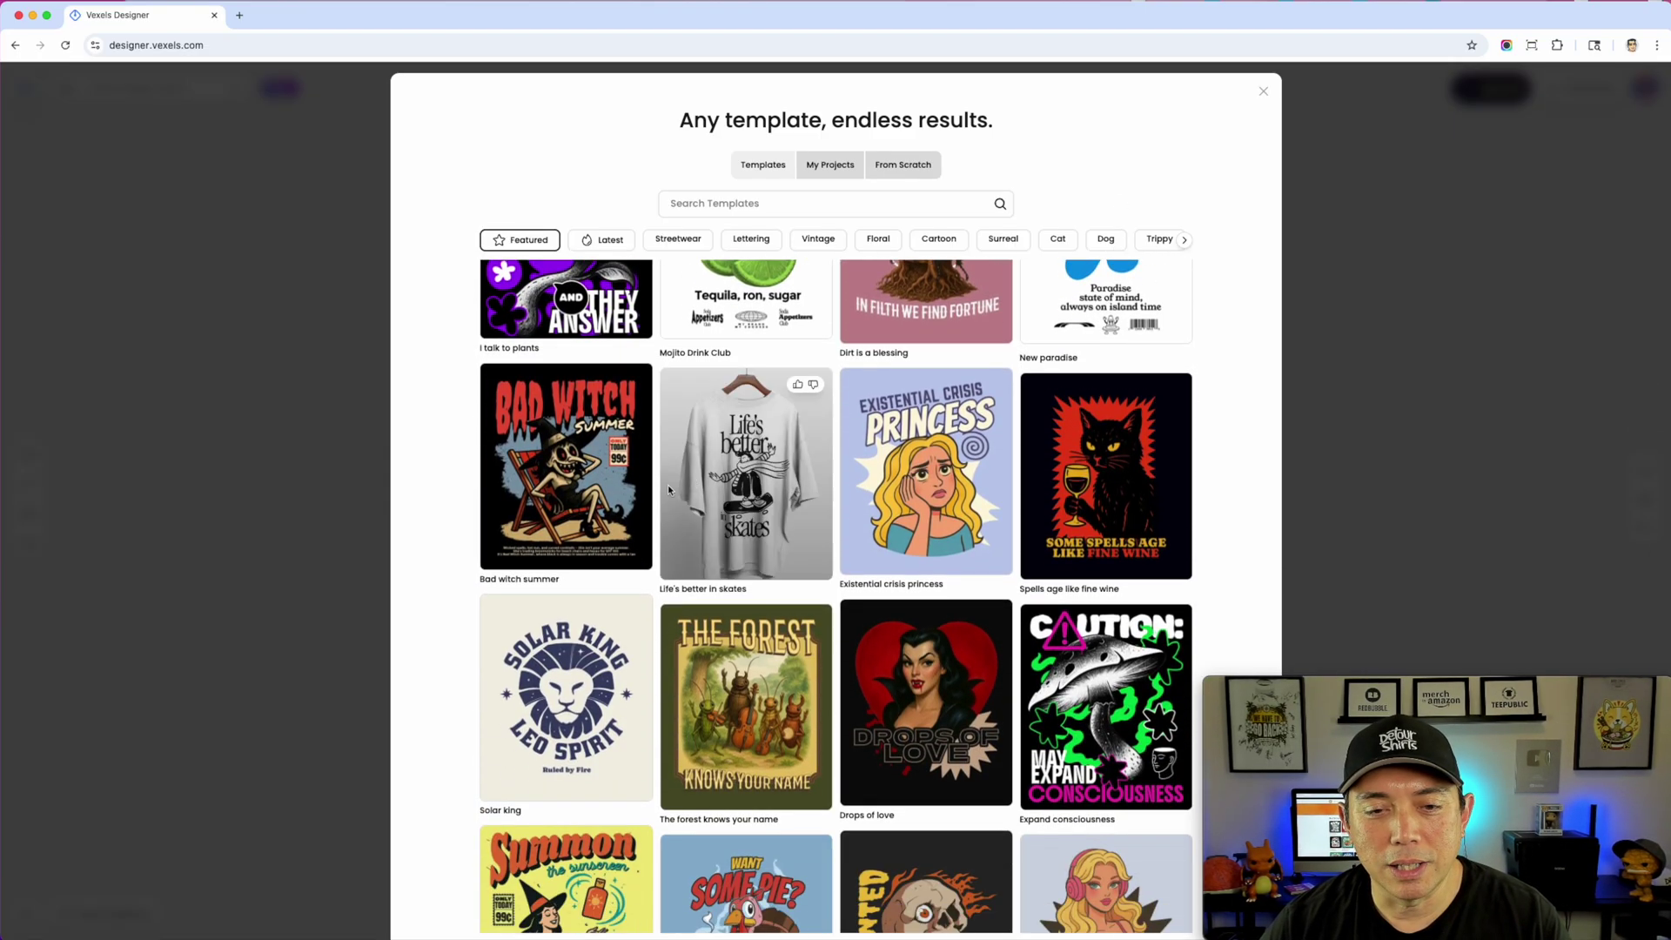
{"action": "left_click", "coordinate": [575, 408]}
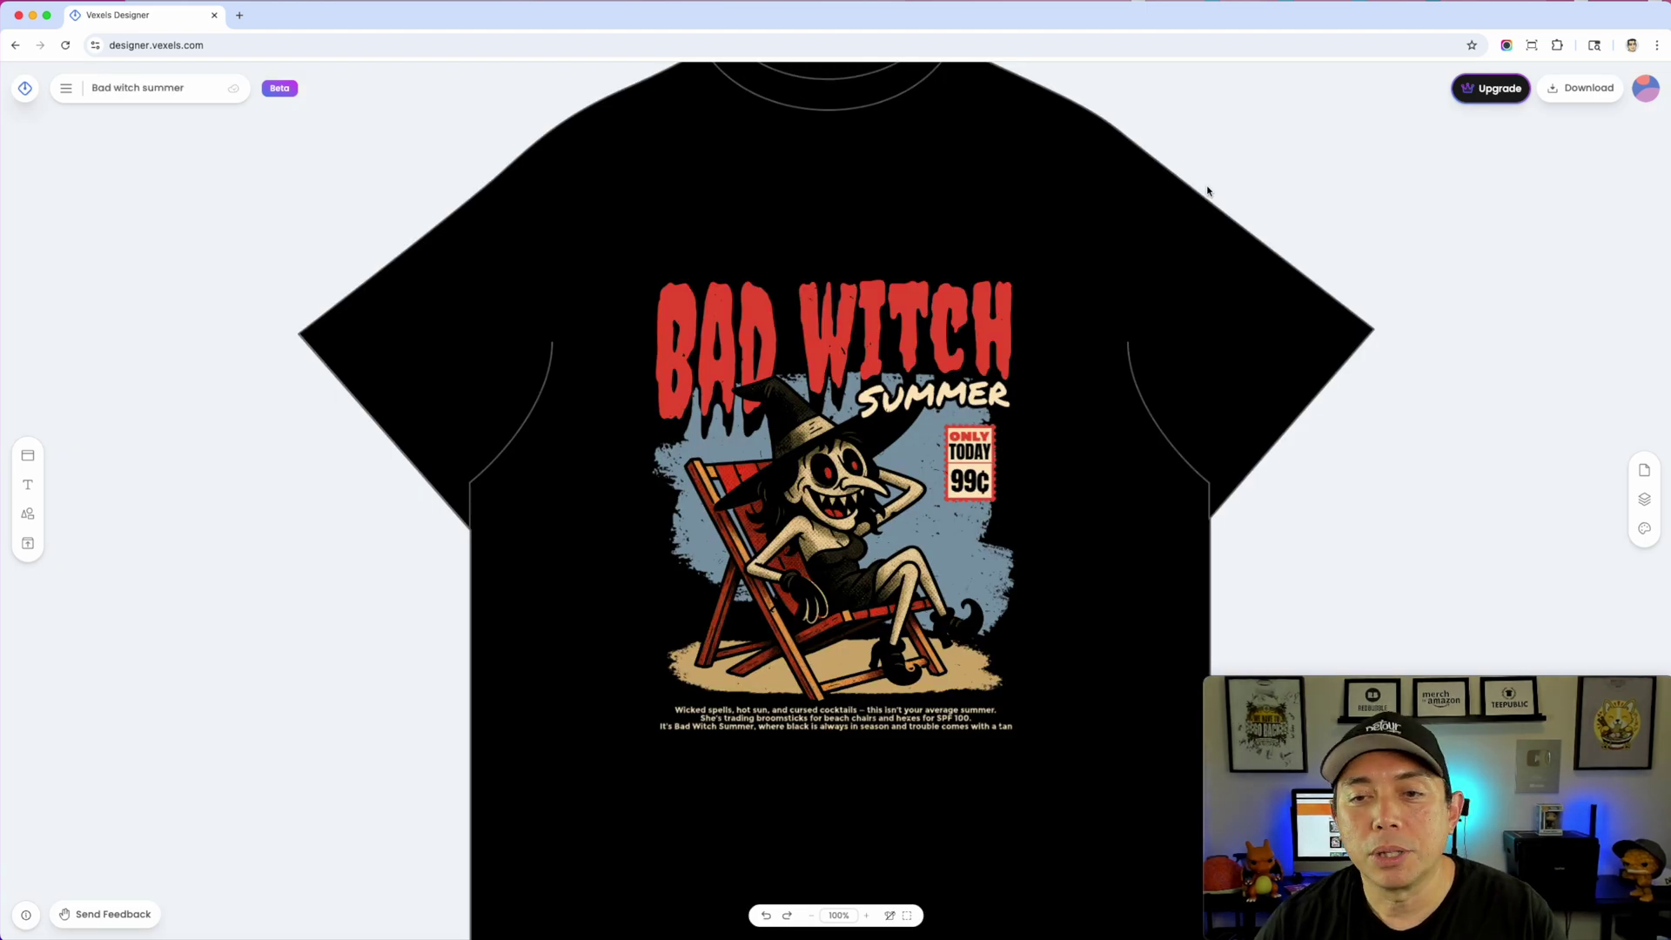
- Compare the design with and without the T-shirt preview, leaving only the plain artboard shown
{"action": "left_click", "coordinate": [889, 917]}
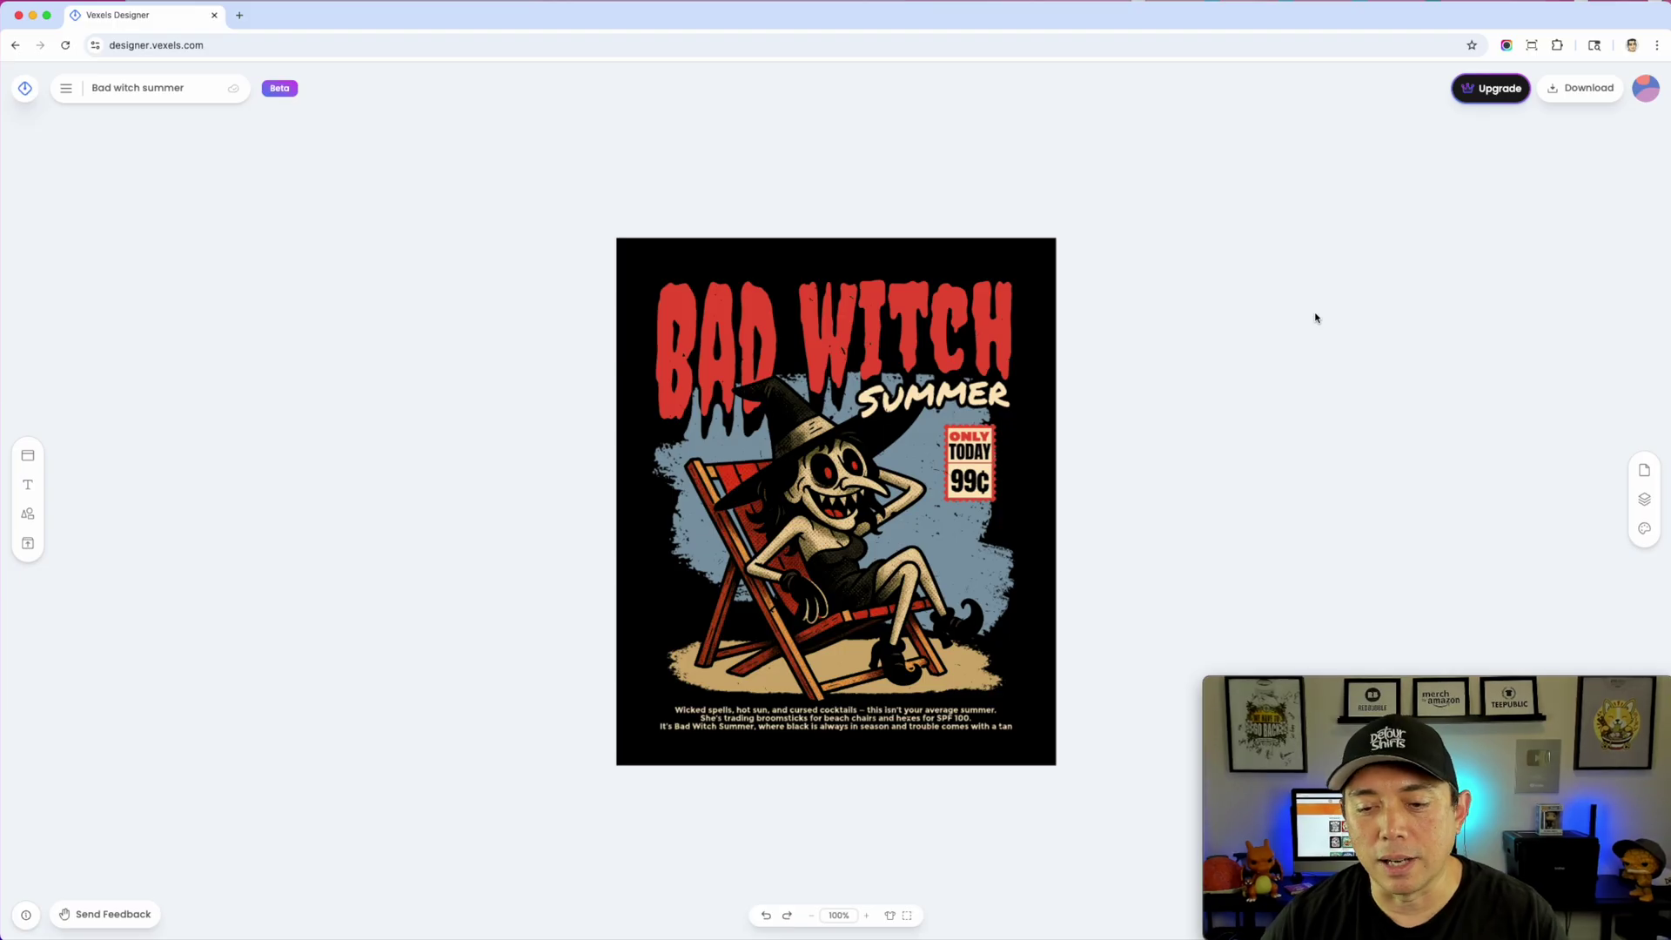
{"action": "left_click", "coordinate": [887, 916]}
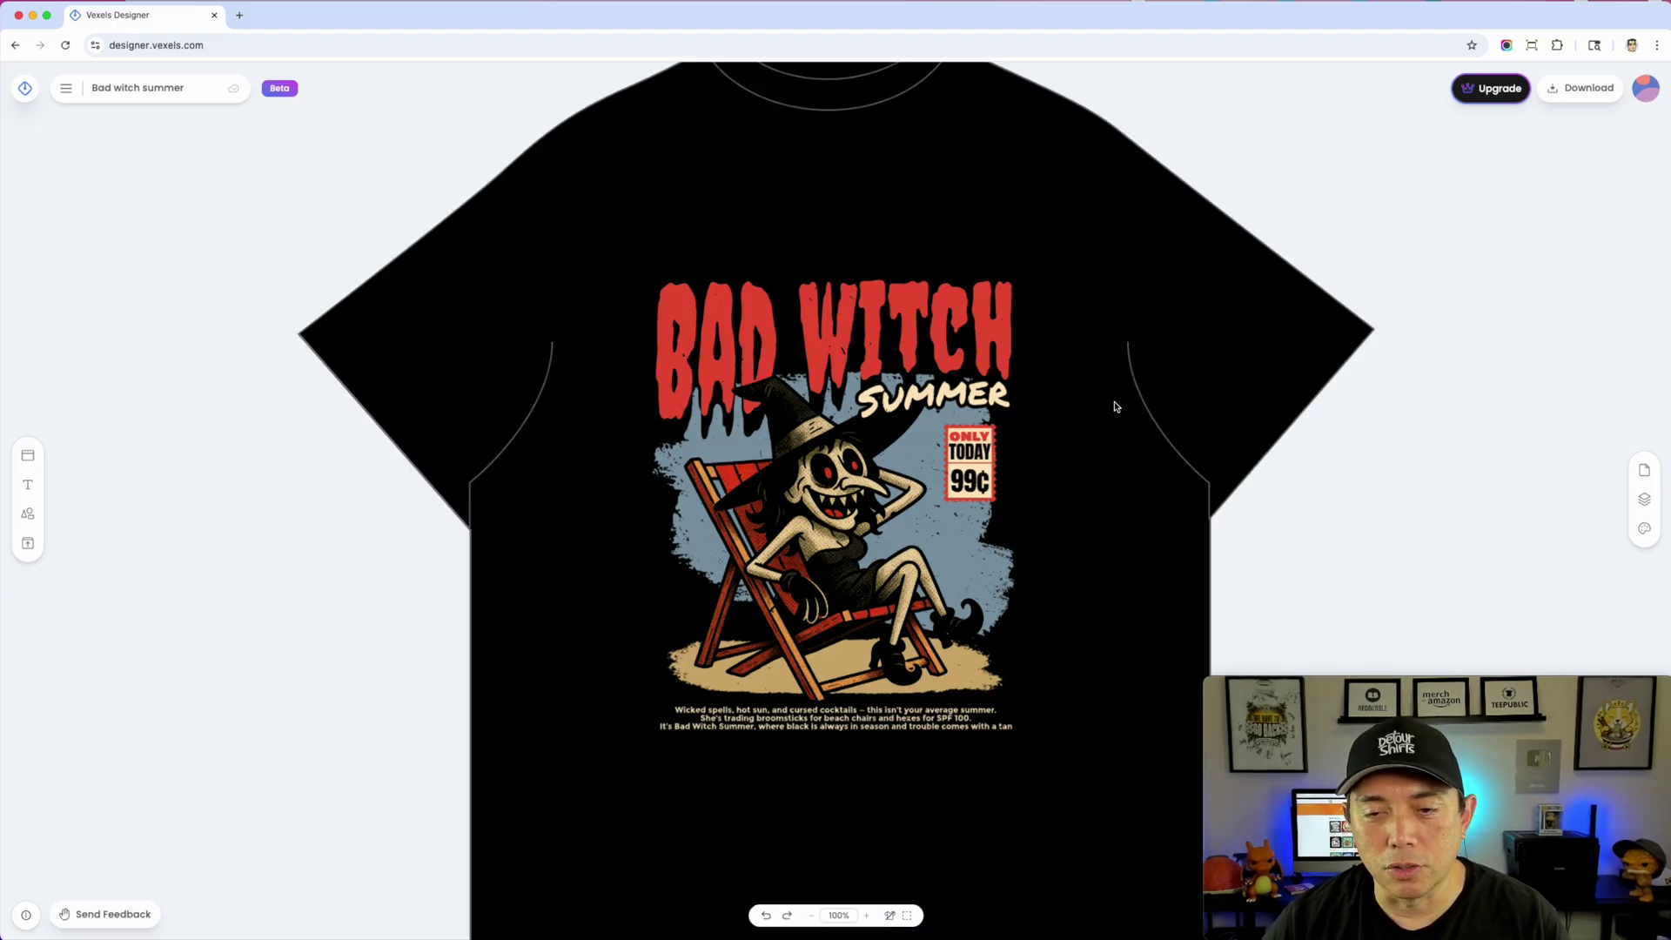
{"action": "left_click", "coordinate": [891, 915]}
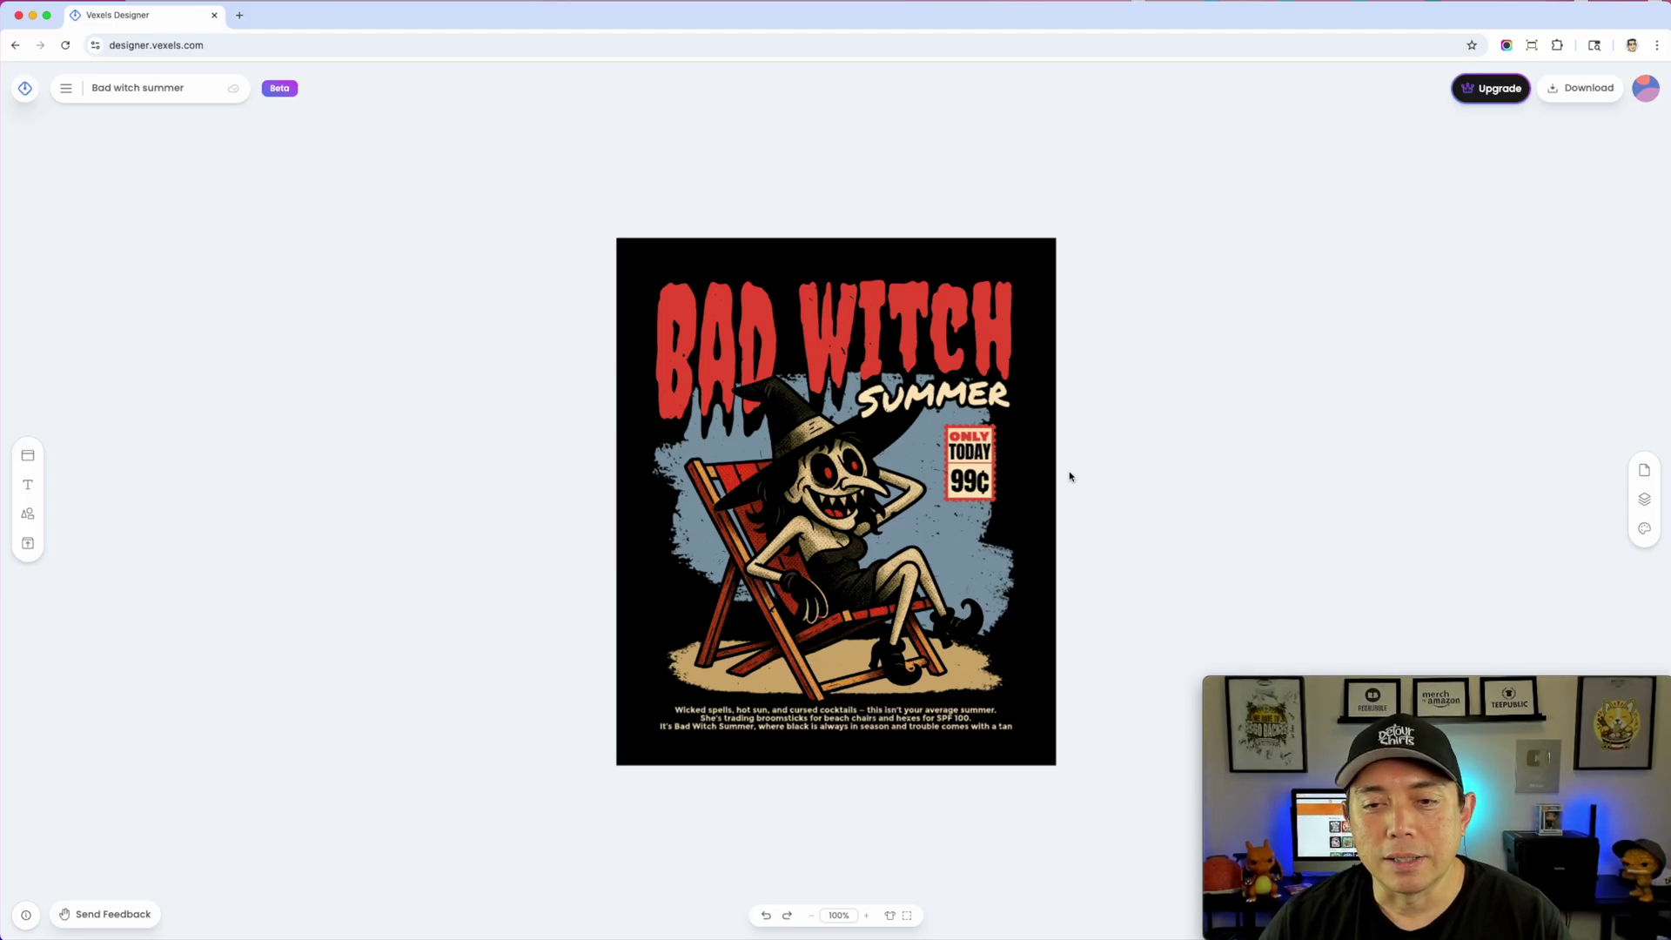
- Open the Redesign options for the witch graphic and set the number of results to 1
{"action": "left_click", "coordinate": [873, 472]}
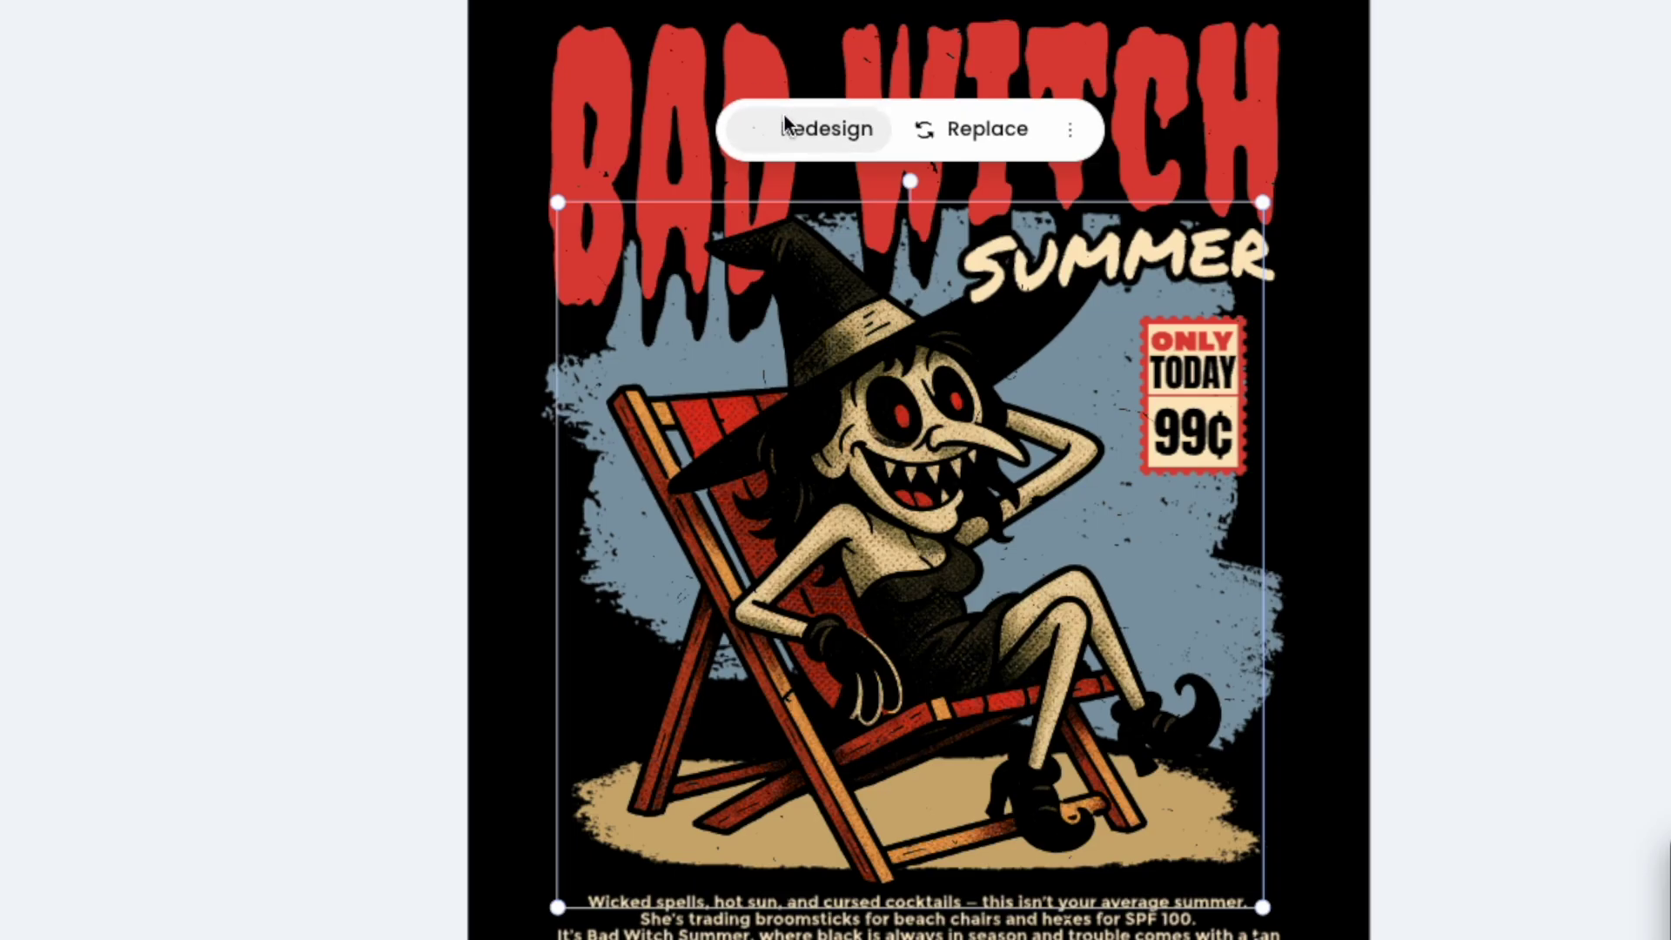
{"action": "left_click", "coordinate": [806, 127]}
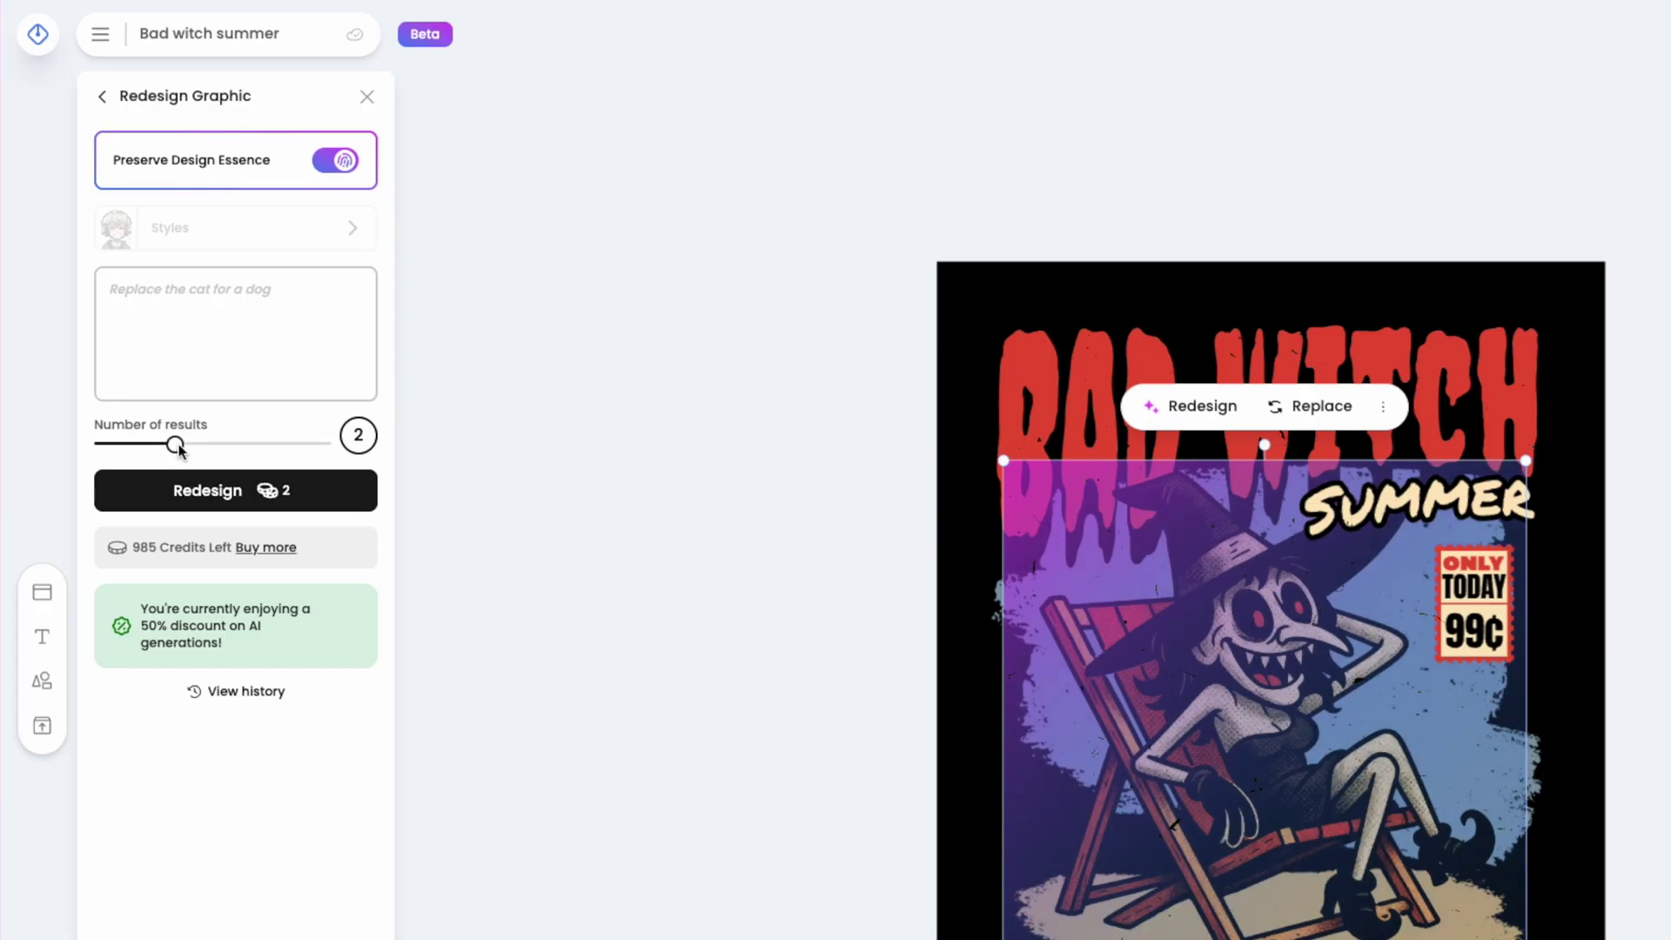
{"action": "left_click", "coordinate": [115, 358]}
{"action": "left_click_drag", "start_coordinate": [178, 446], "coordinate": [65, 445]}
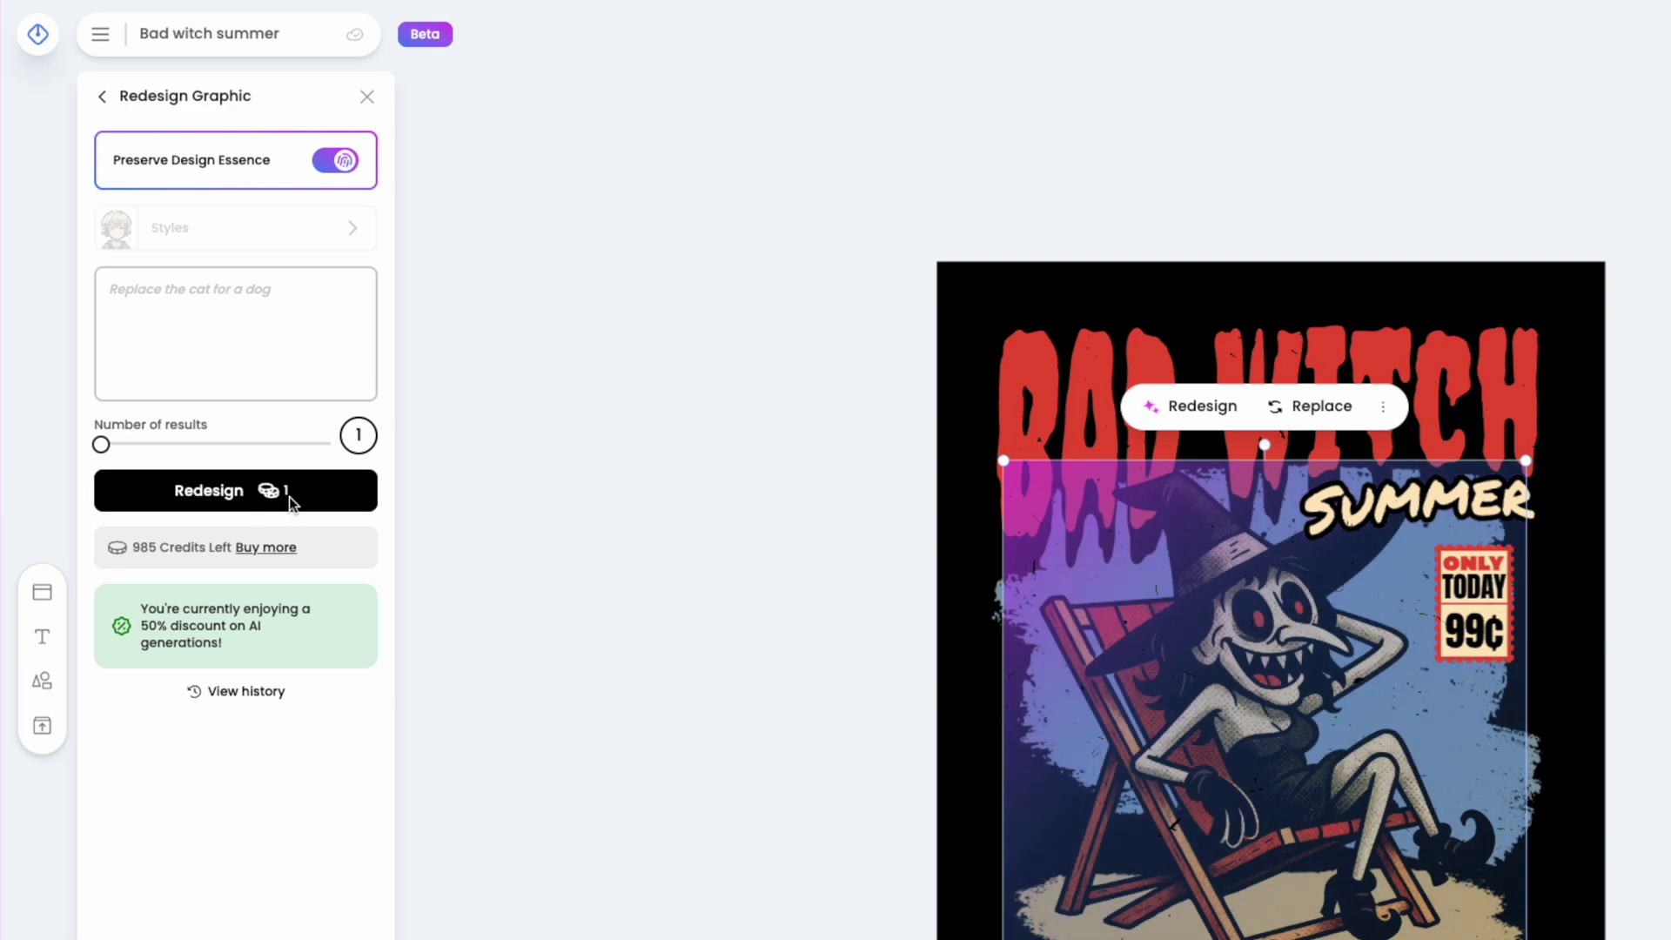
- Generate two redesigns of the witch graphic with the prompt "Pirate drinking coffee instead of a witch"
{"action": "left_click_drag", "start_coordinate": [103, 444], "coordinate": [413, 449]}
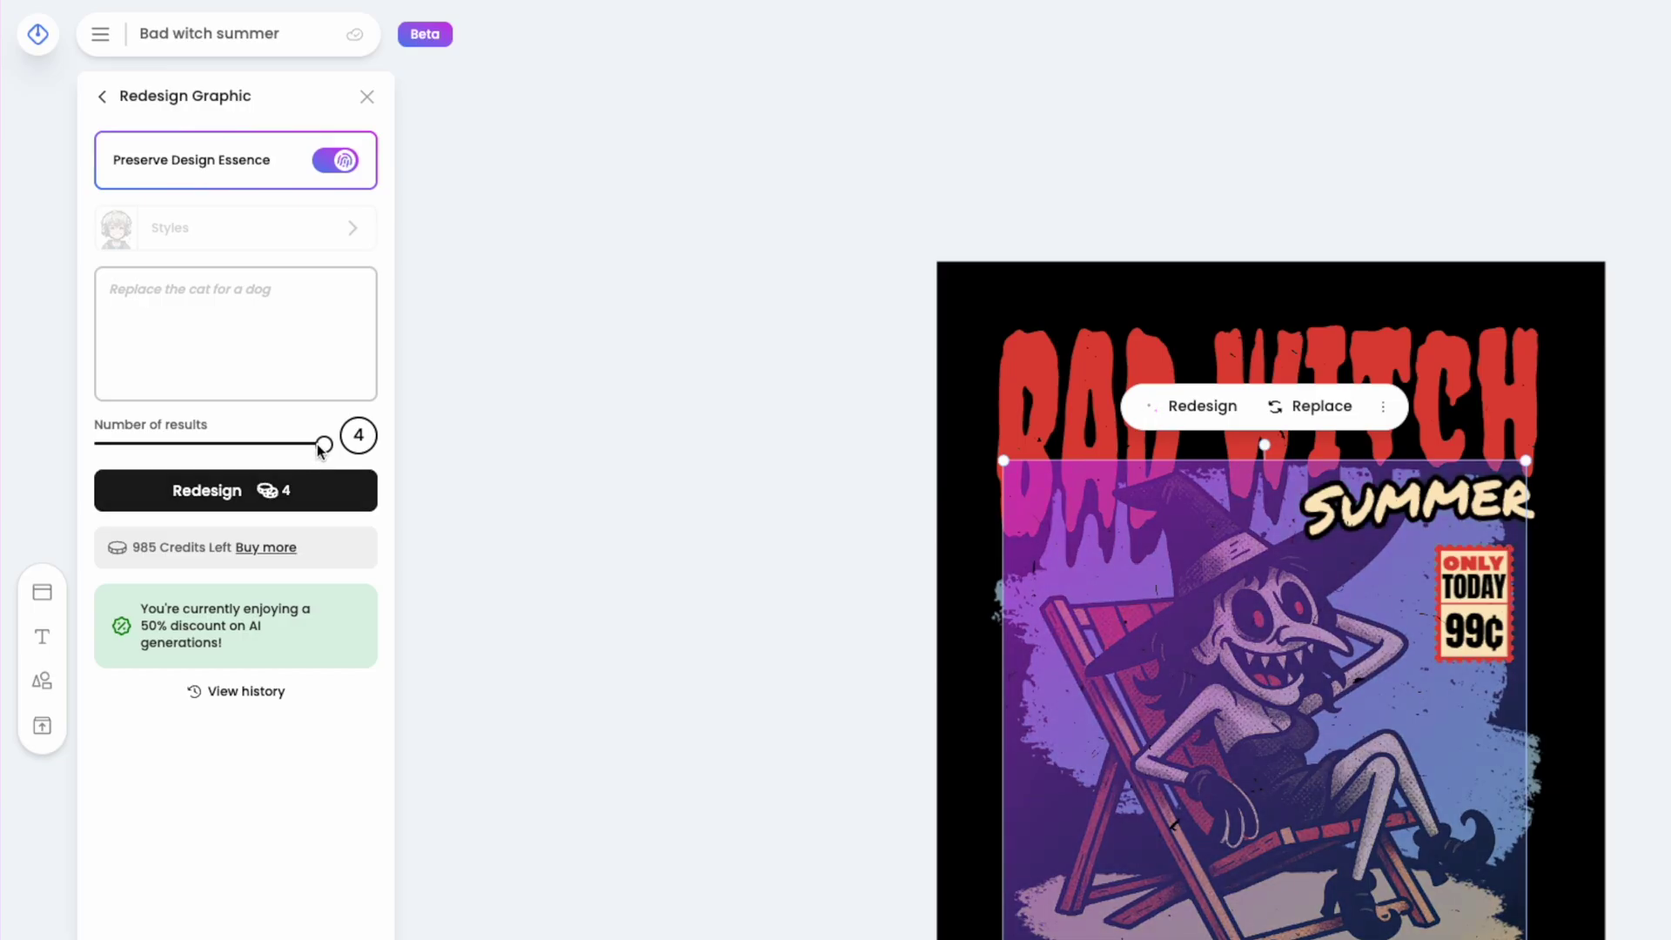
{"action": "left_click_drag", "start_coordinate": [321, 444], "coordinate": [205, 435]}
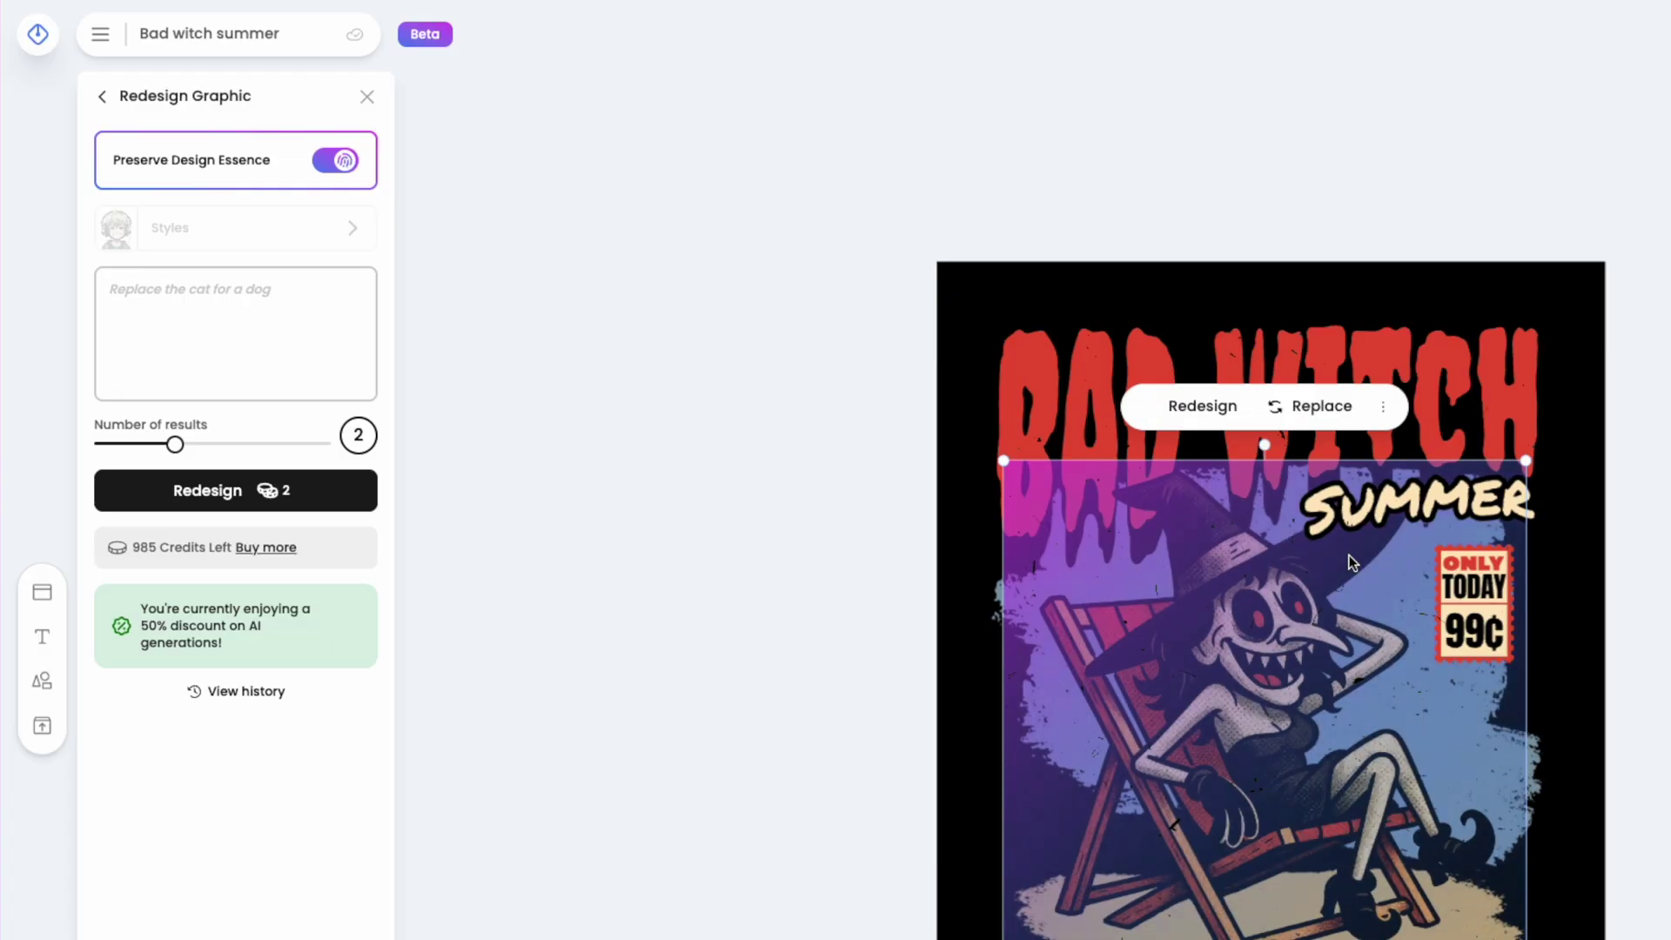
{"action": "left_click", "coordinate": [153, 292]}
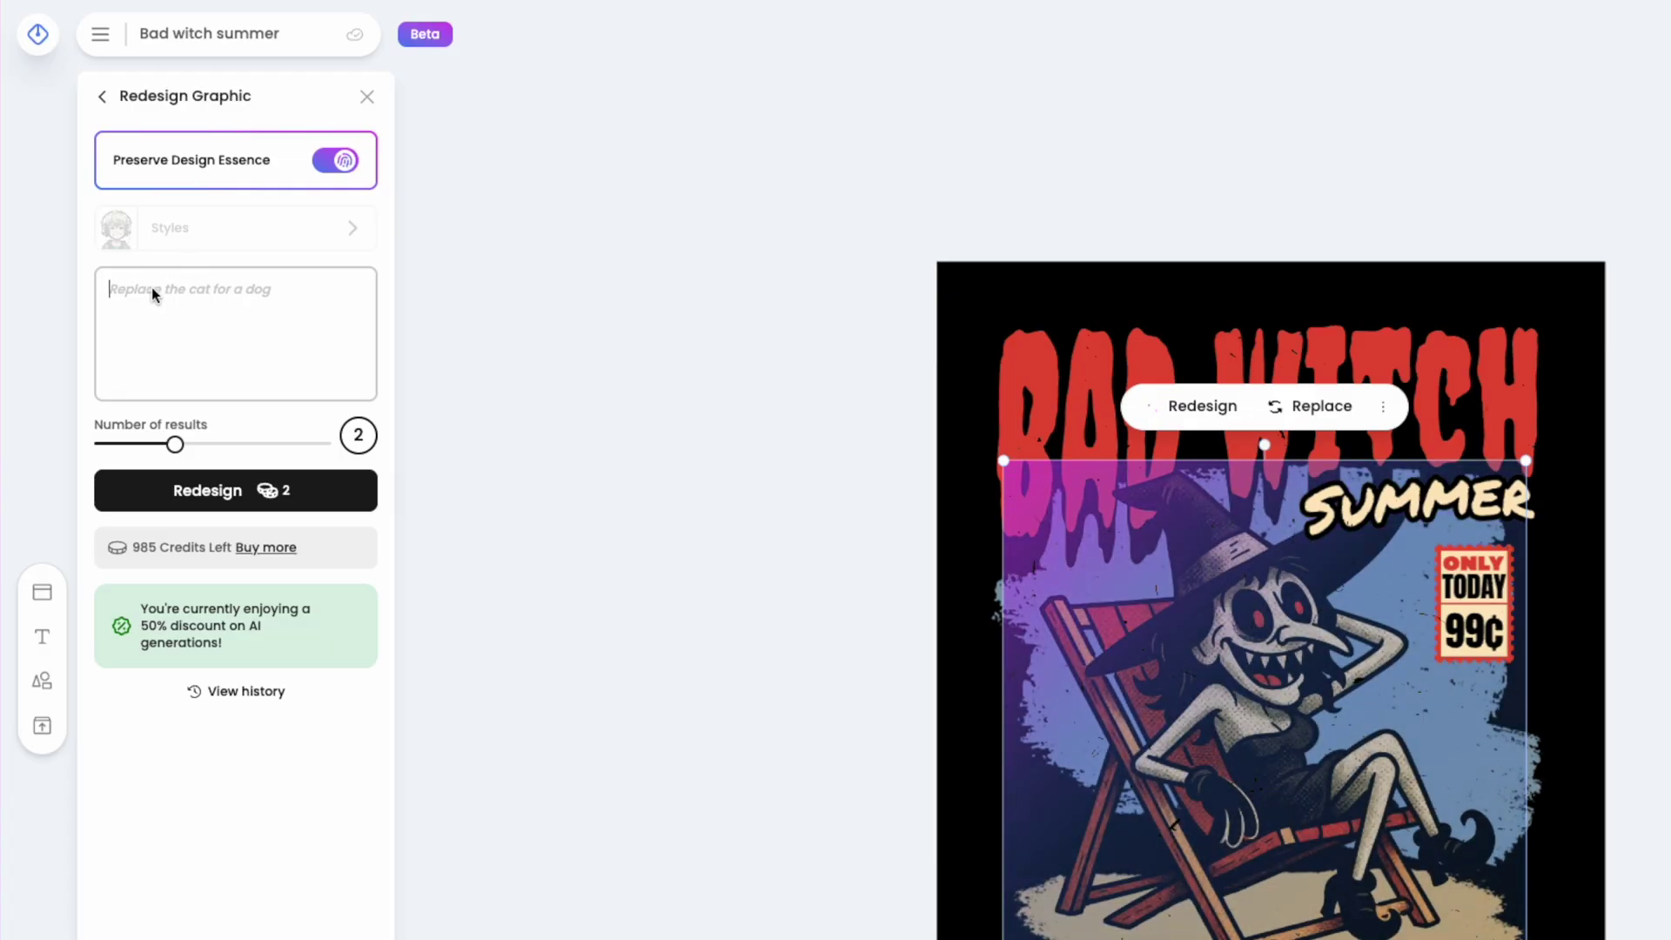
{"action": "type", "text": "Pirate drinking coffee instead of a witch"}
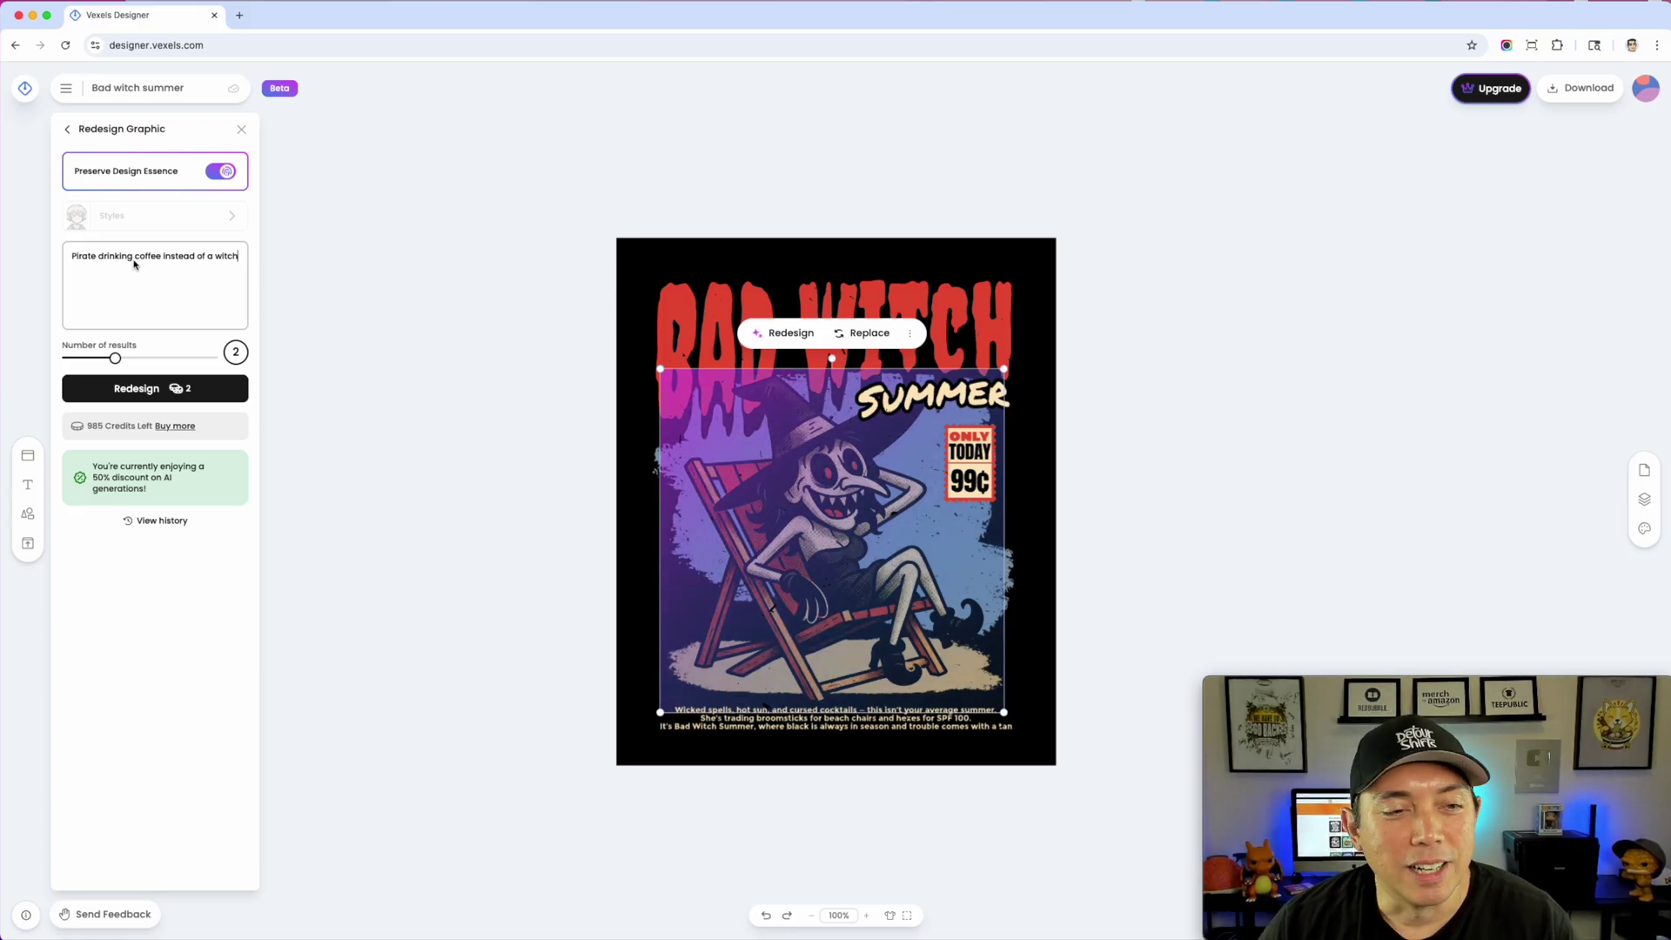
{"action": "left_click", "coordinate": [138, 391]}
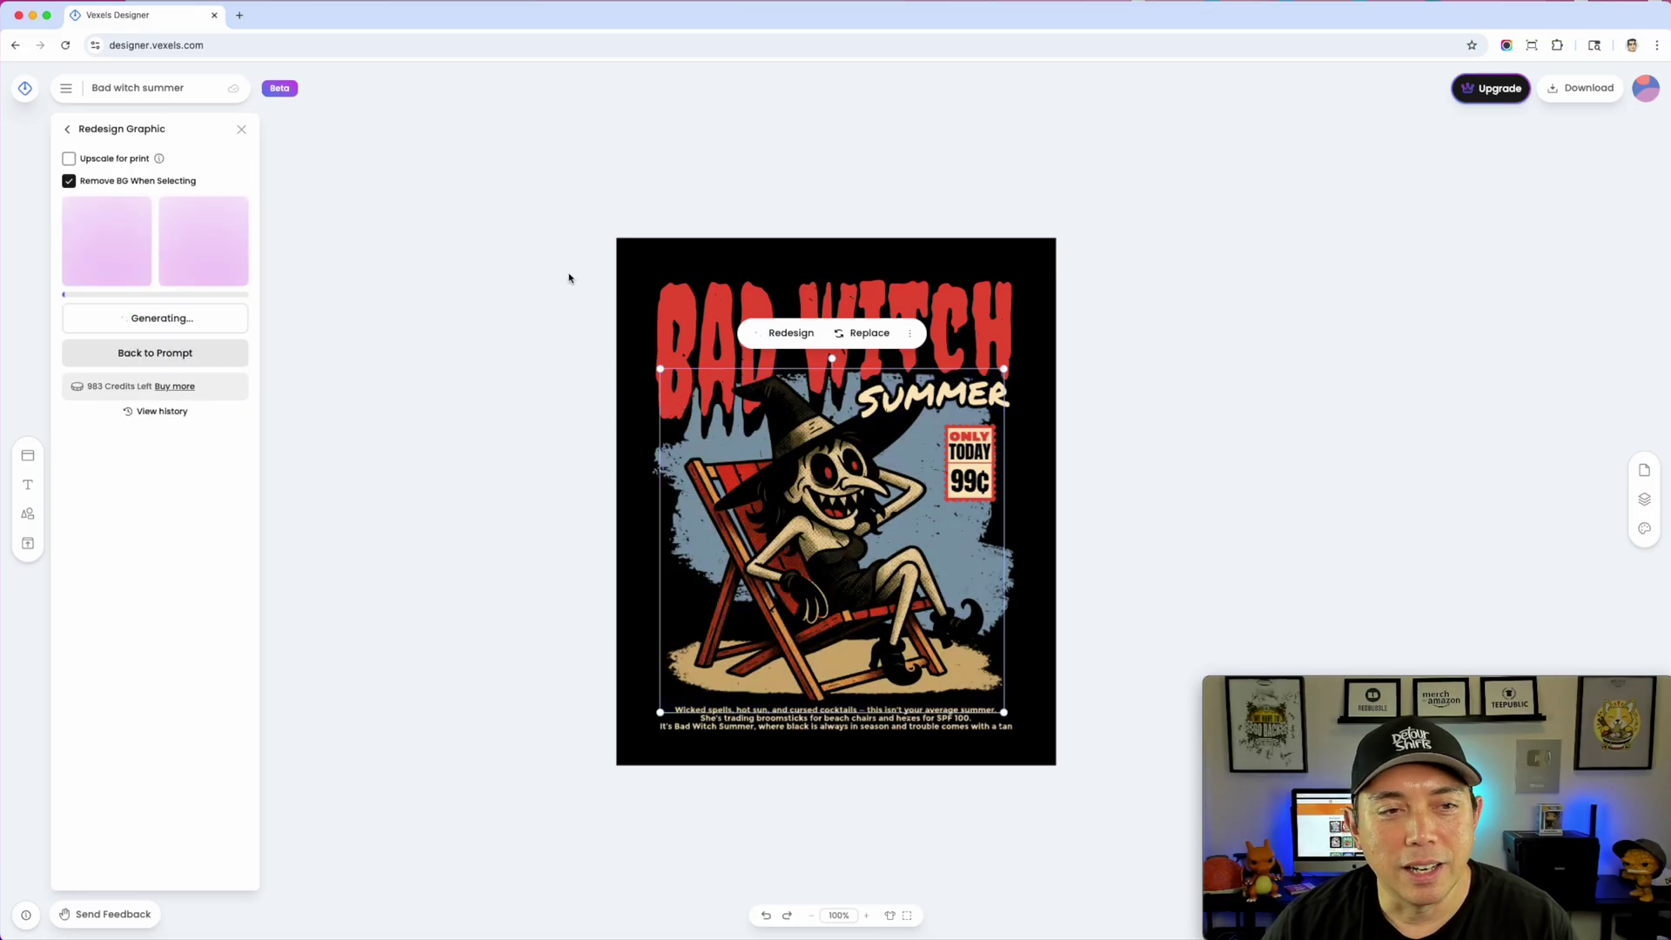
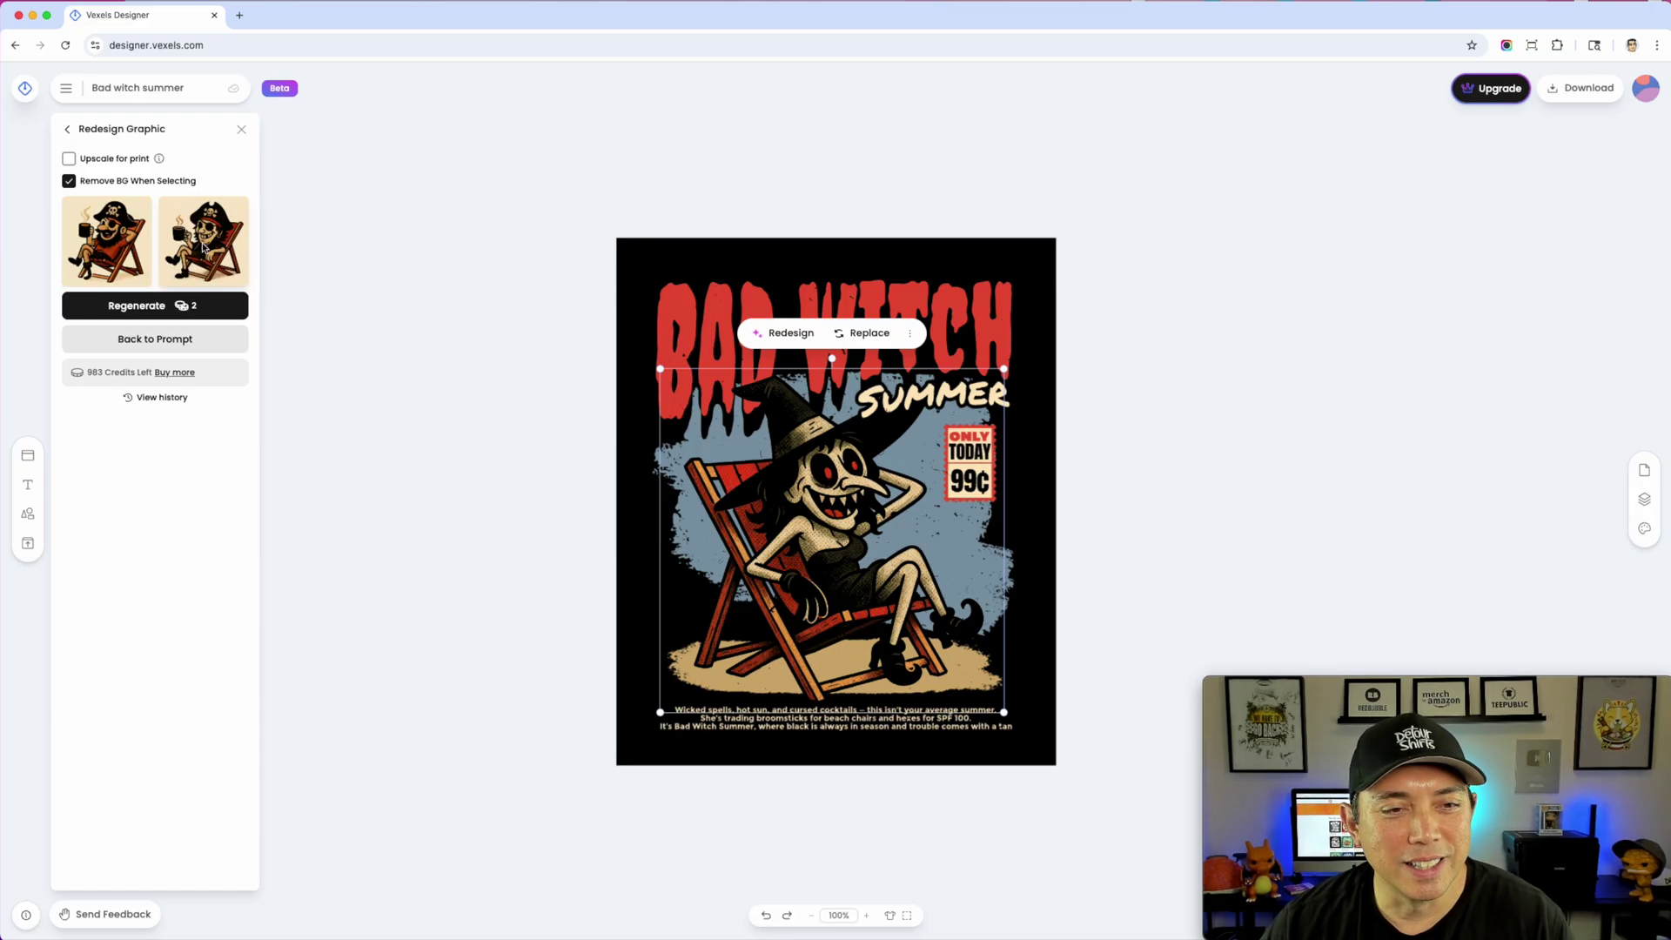
- Compare both generated pirates on the design and apply the beardless one with the wide grin
{"action": "left_click", "coordinate": [206, 239]}
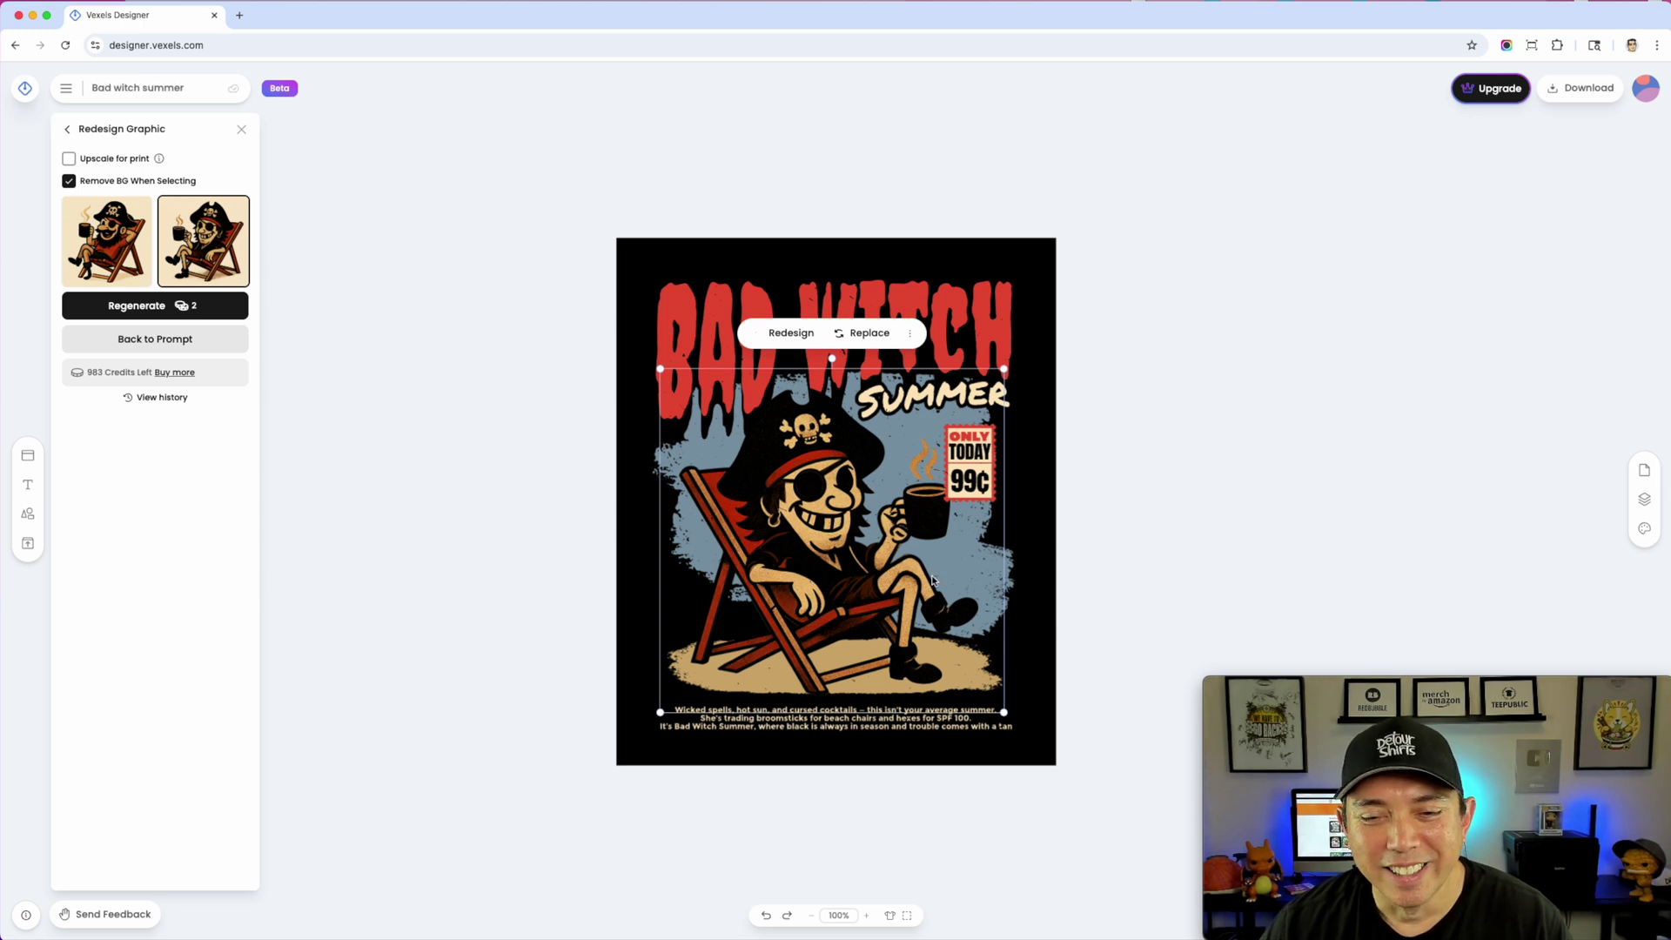
{"action": "left_click", "coordinate": [99, 255]}
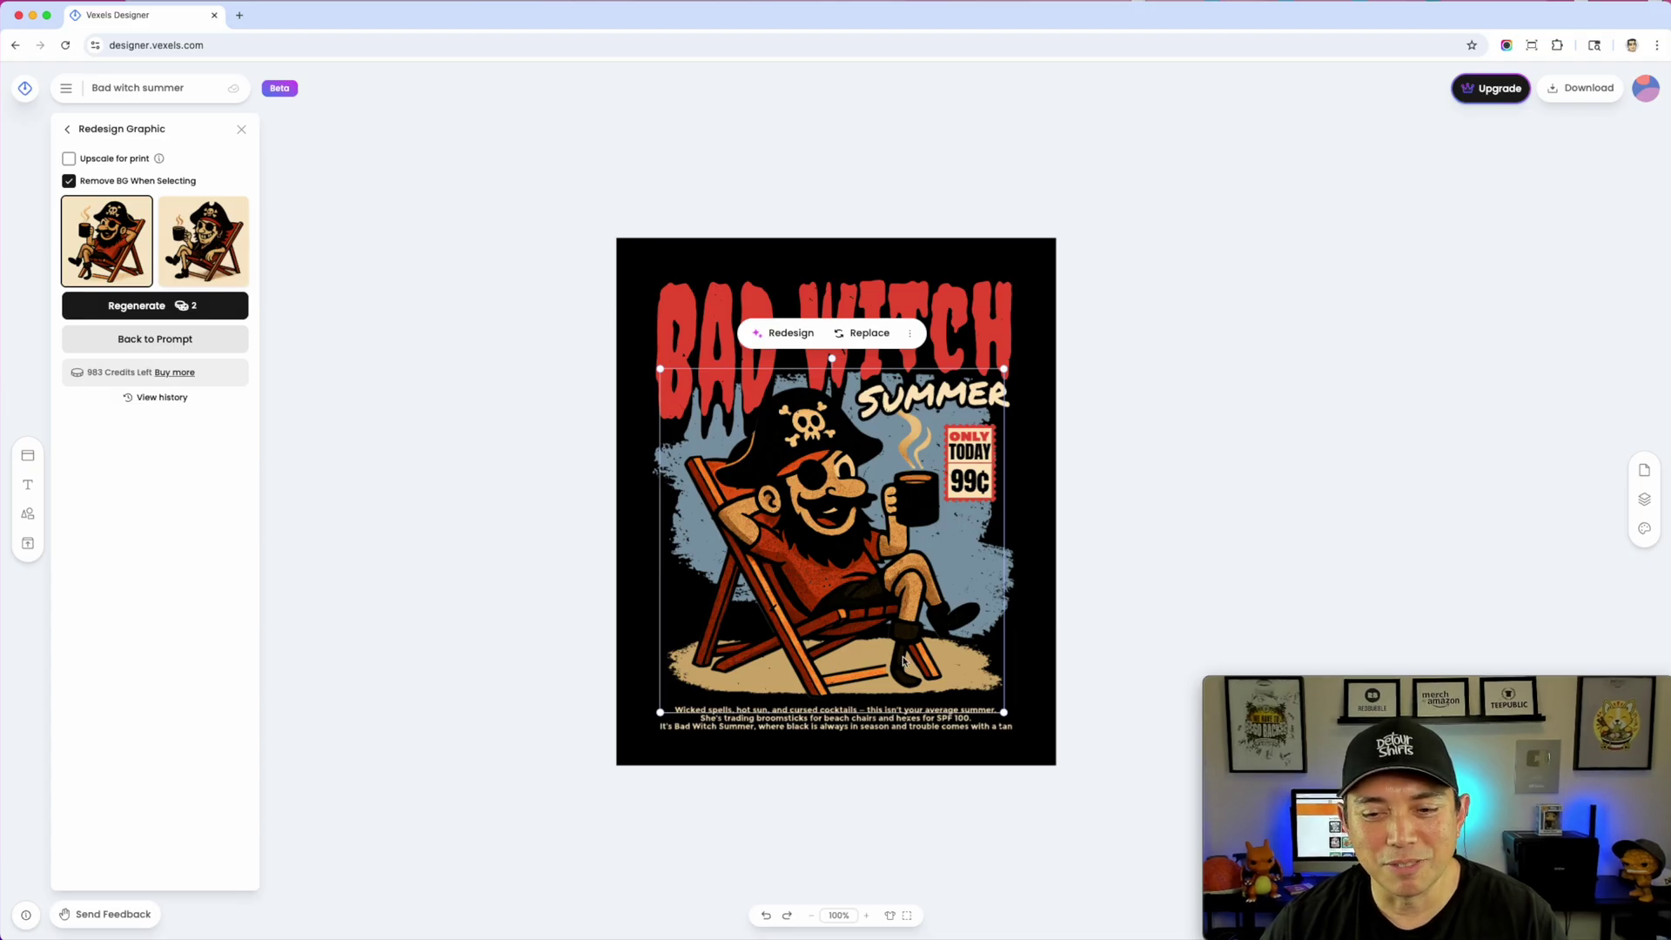
{"action": "left_click", "coordinate": [220, 252]}
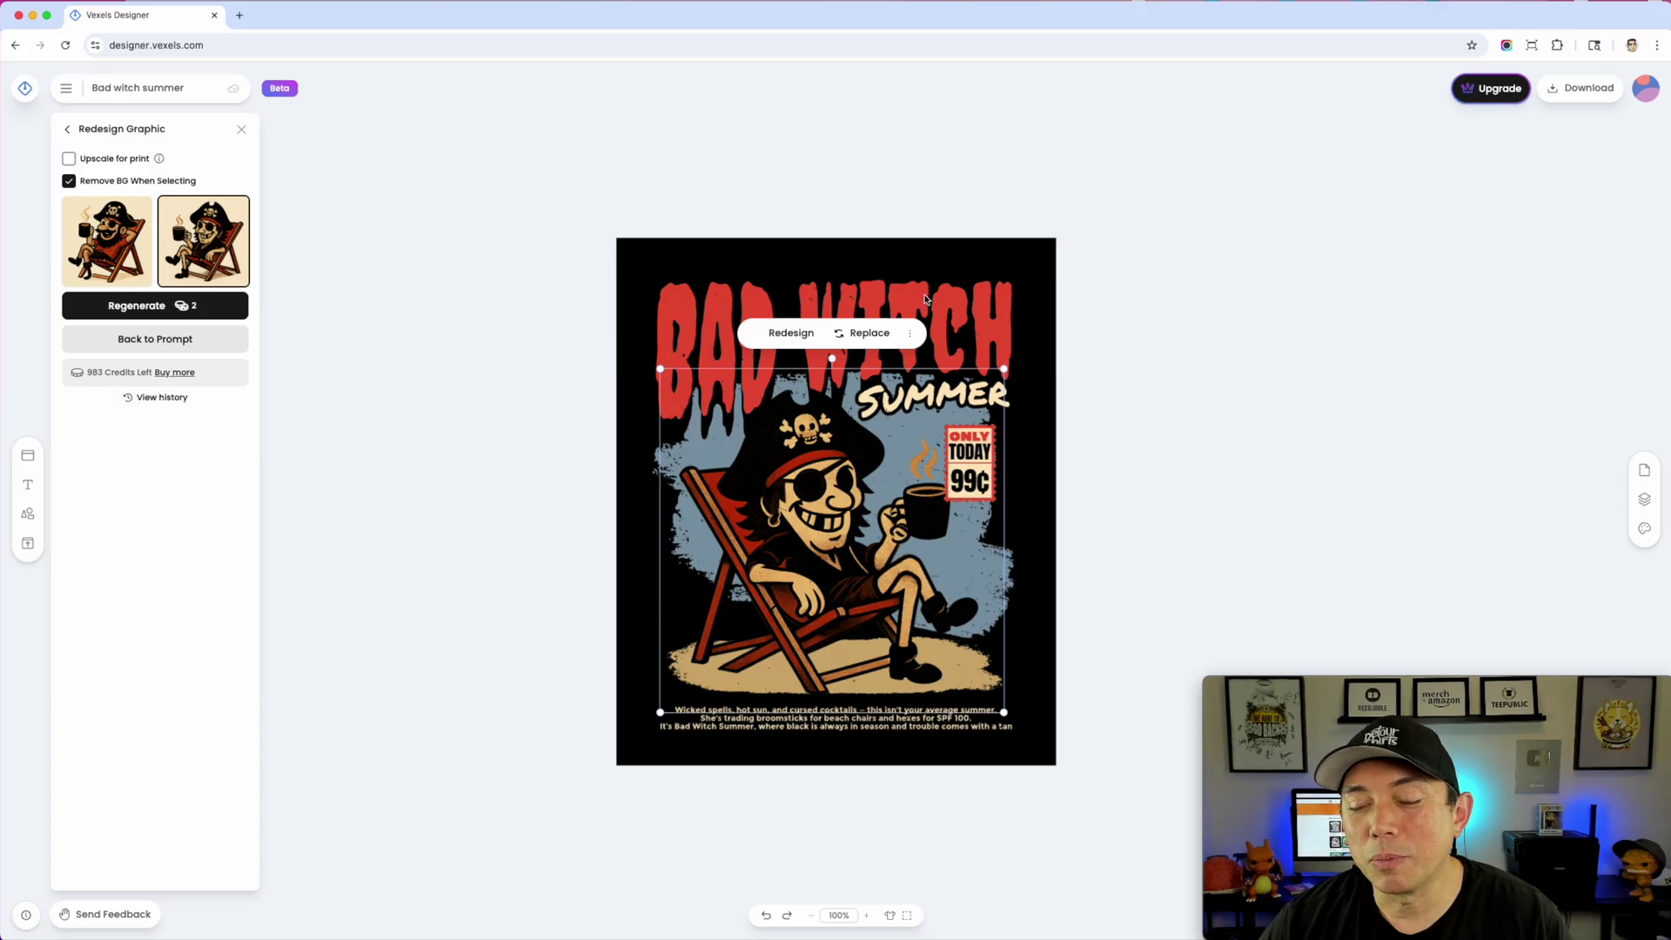
- Replace the "BAD WITCH" headline text with "PIRATE"
{"action": "left_click", "coordinate": [914, 305]}
{"action": "left_click", "coordinate": [903, 308]}
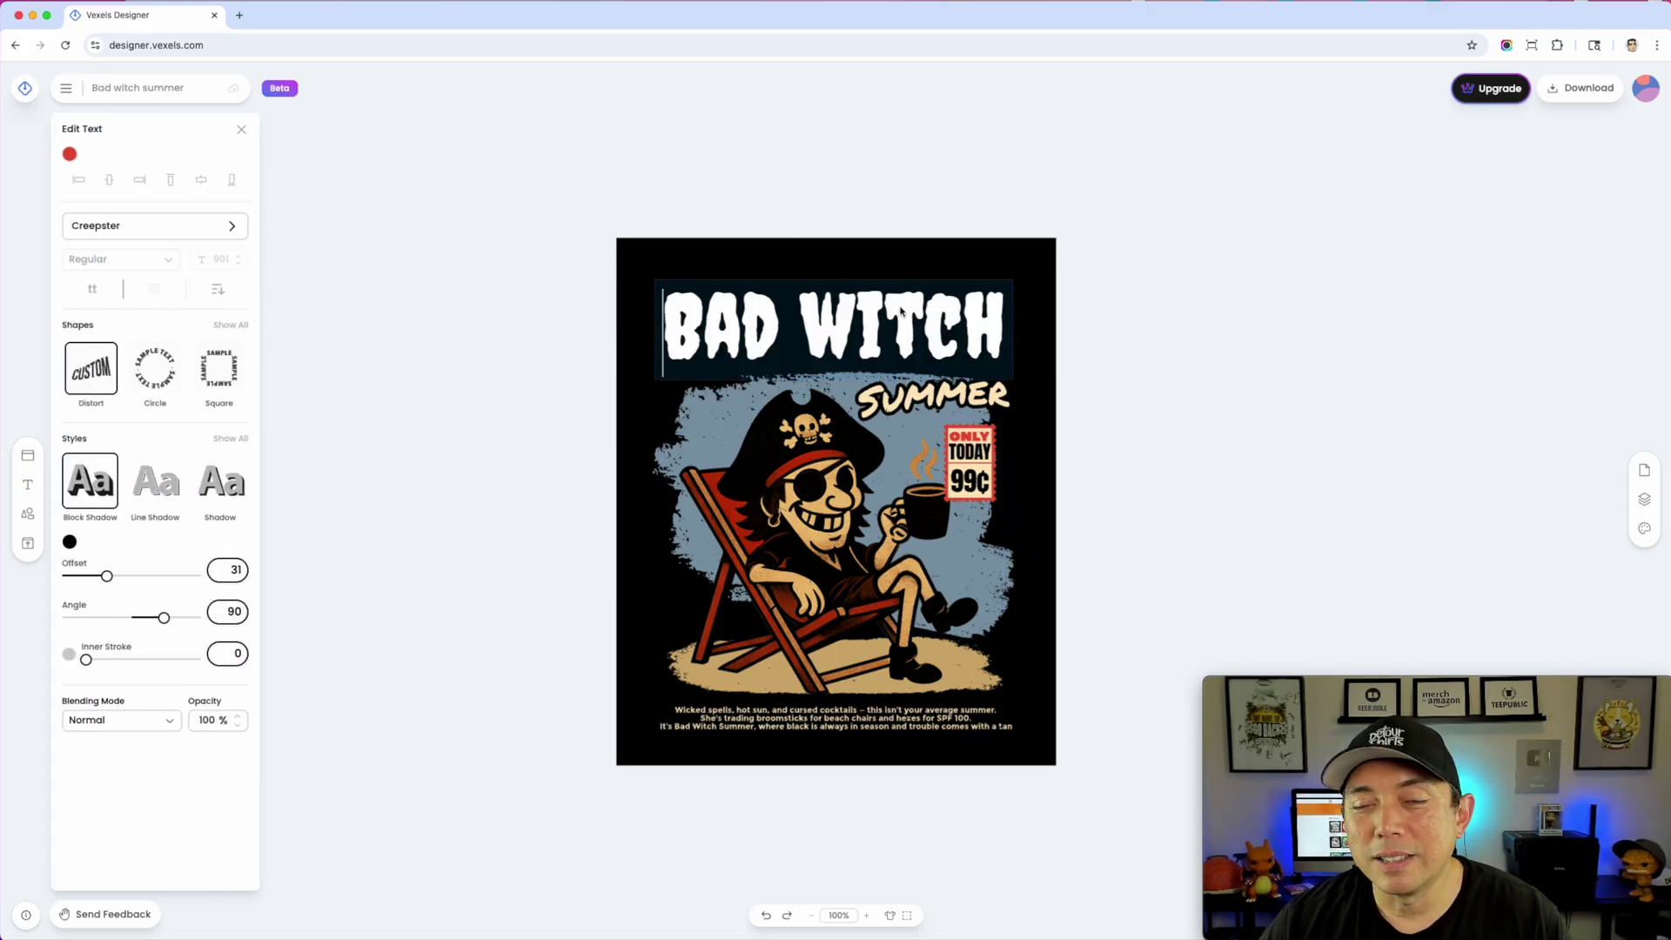
{"action": "double_click", "coordinate": [901, 311]}
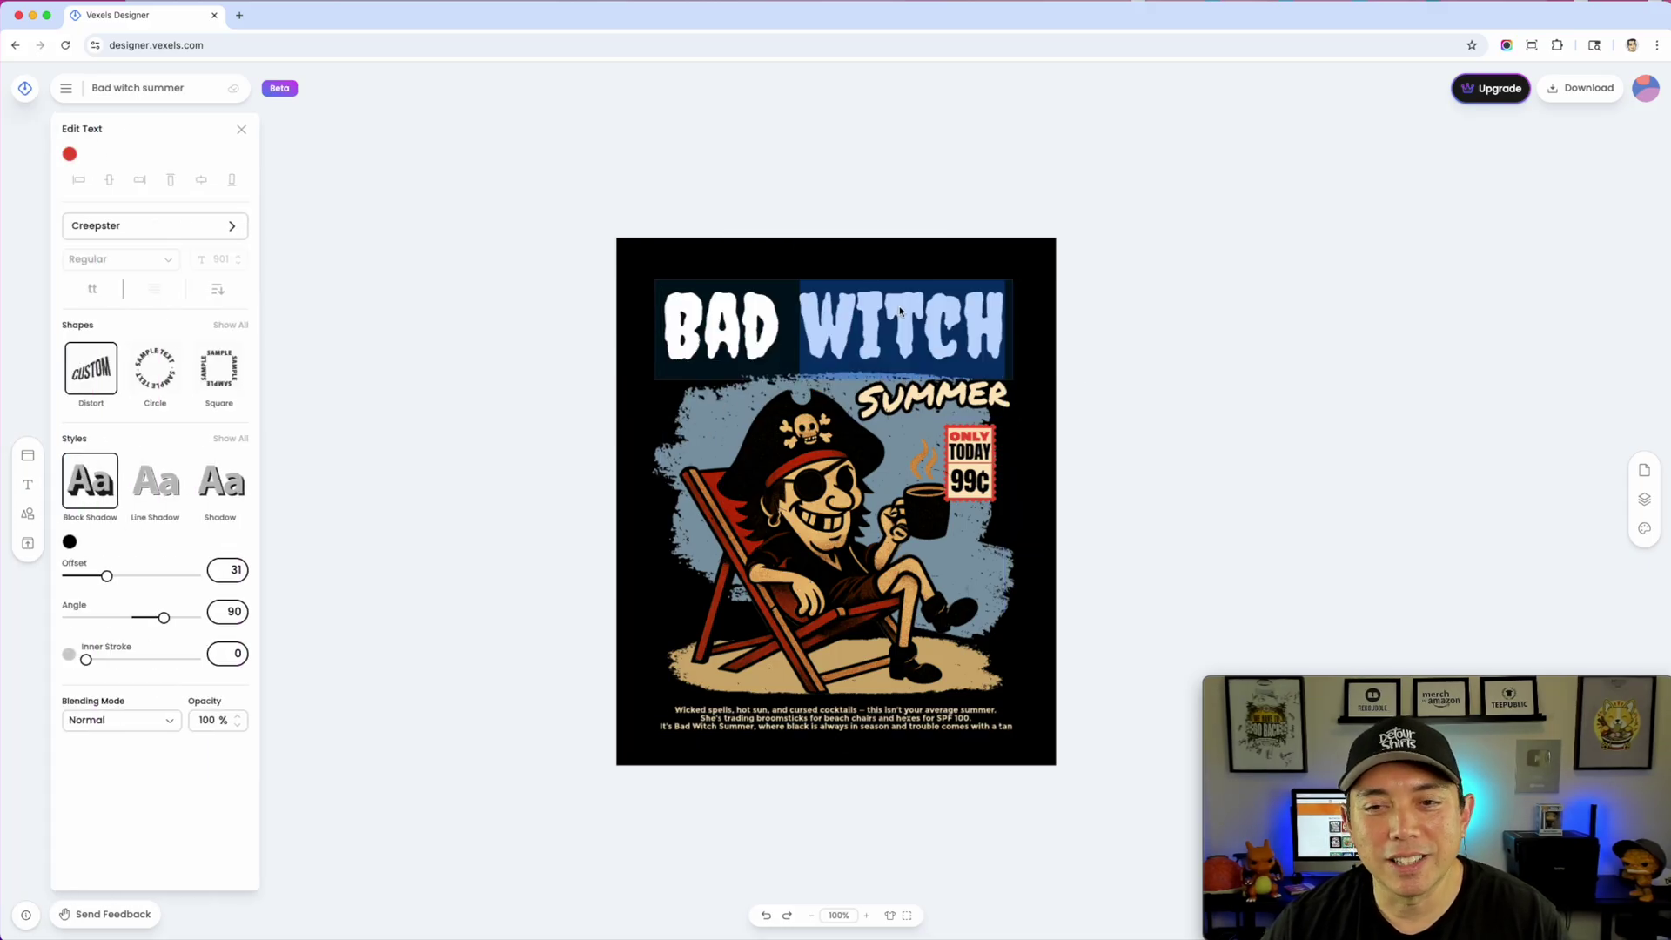
{"action": "key", "text": "ctrl+a"}
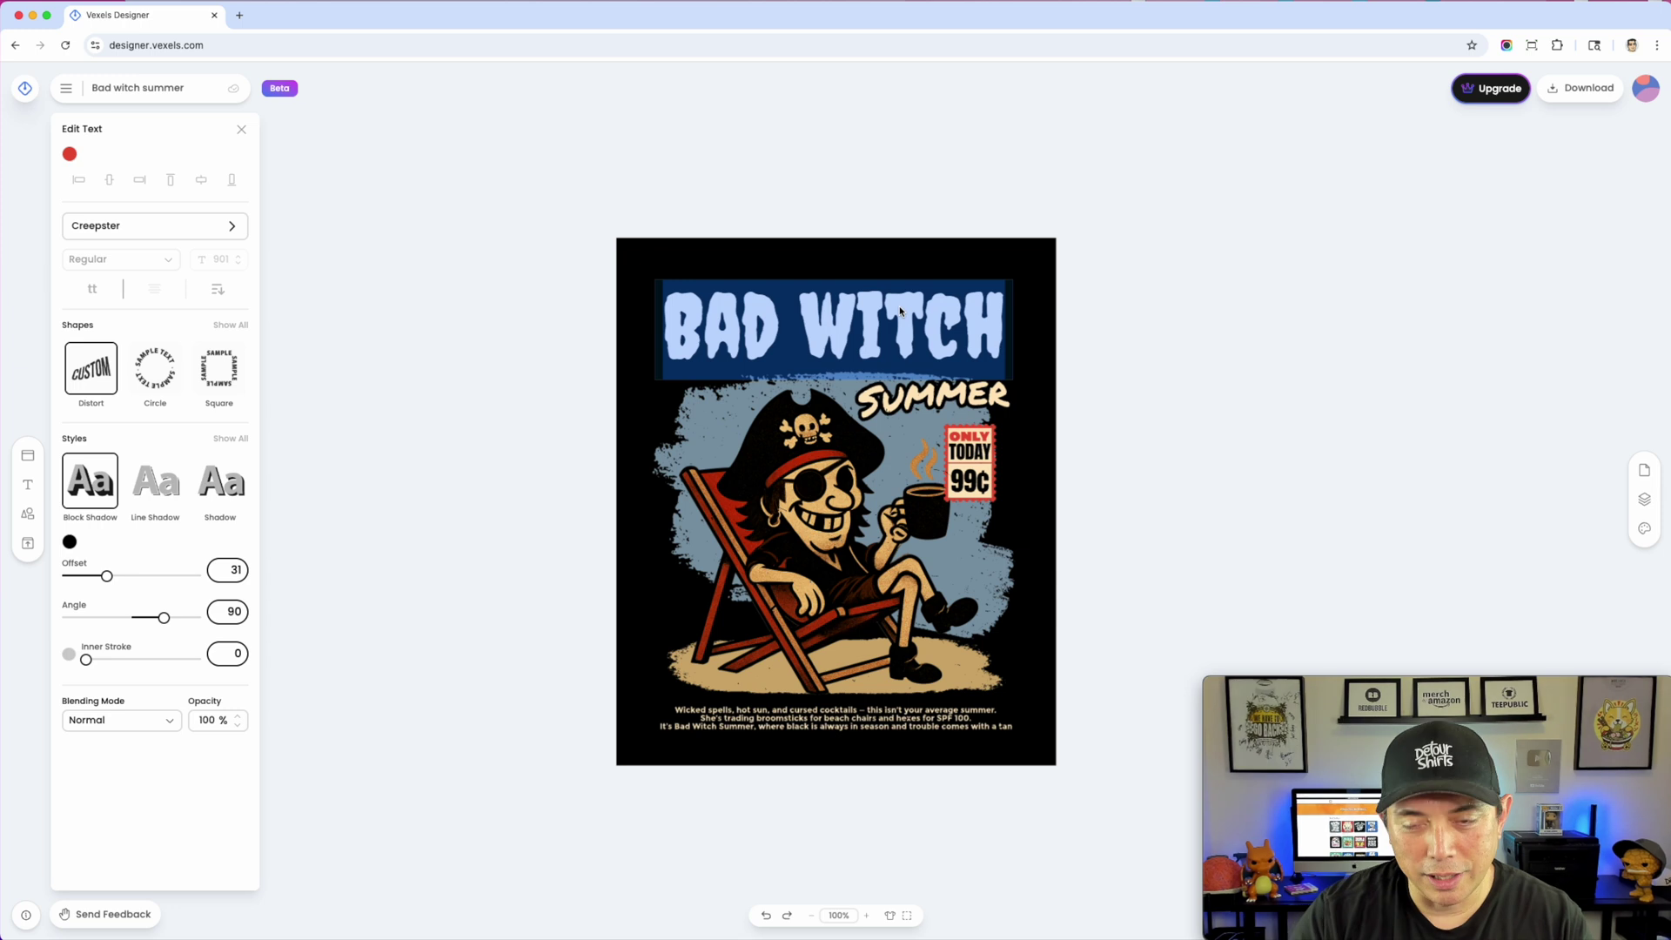
{"action": "type", "text": "PIRATE"}
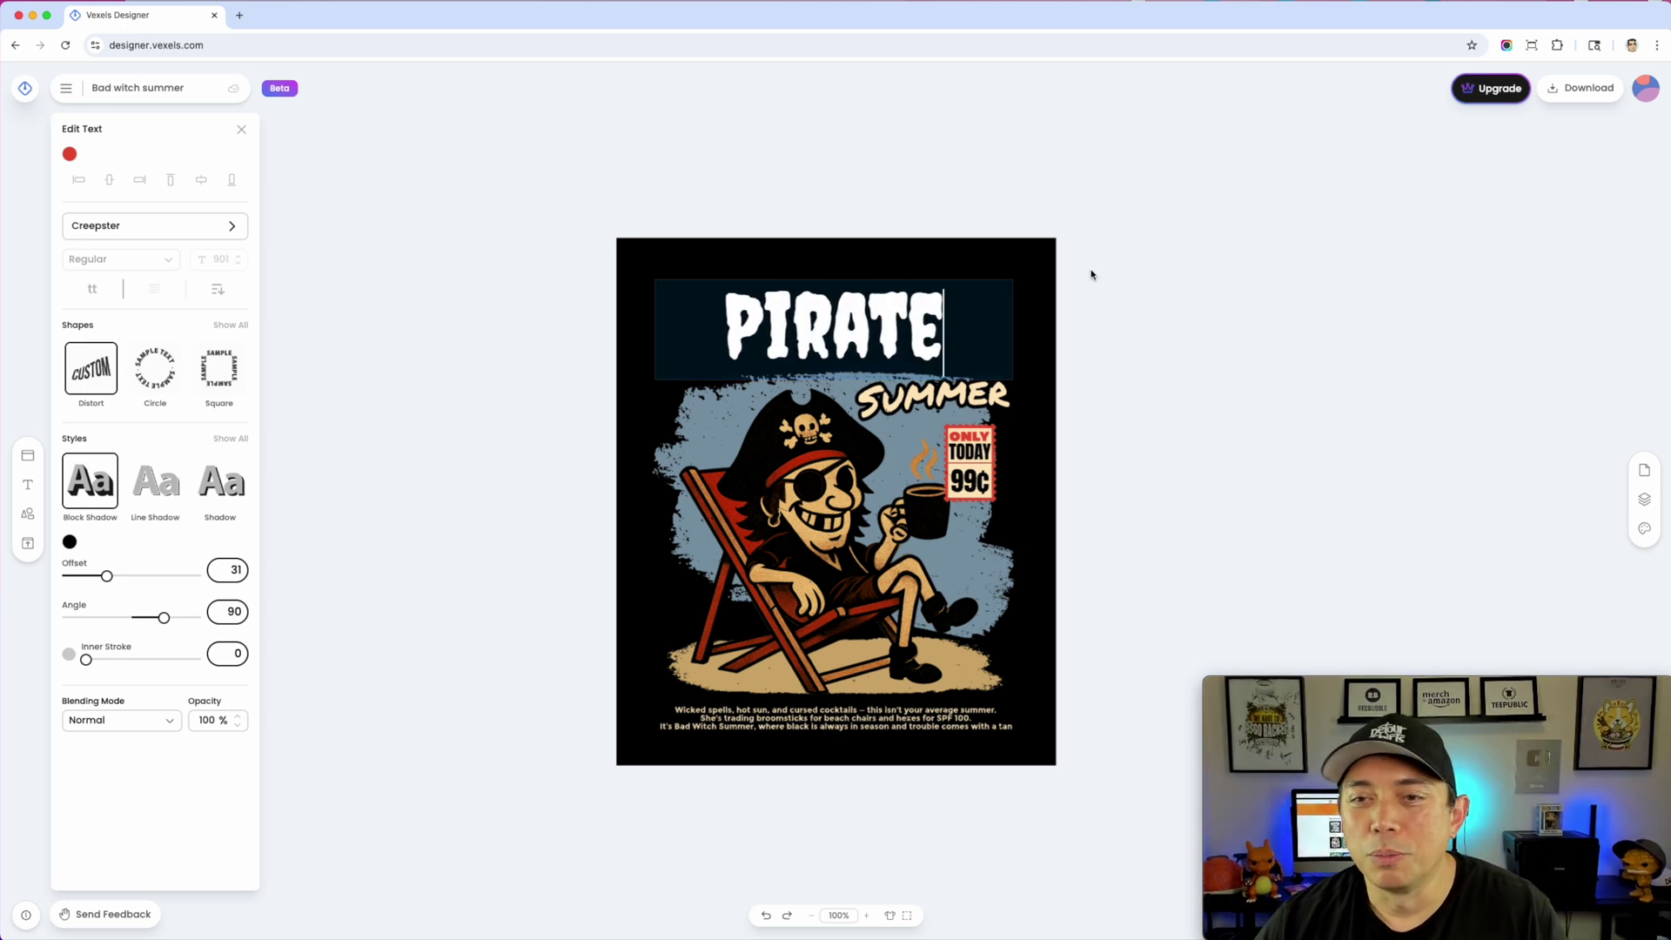
{"action": "left_click", "coordinate": [1188, 276]}
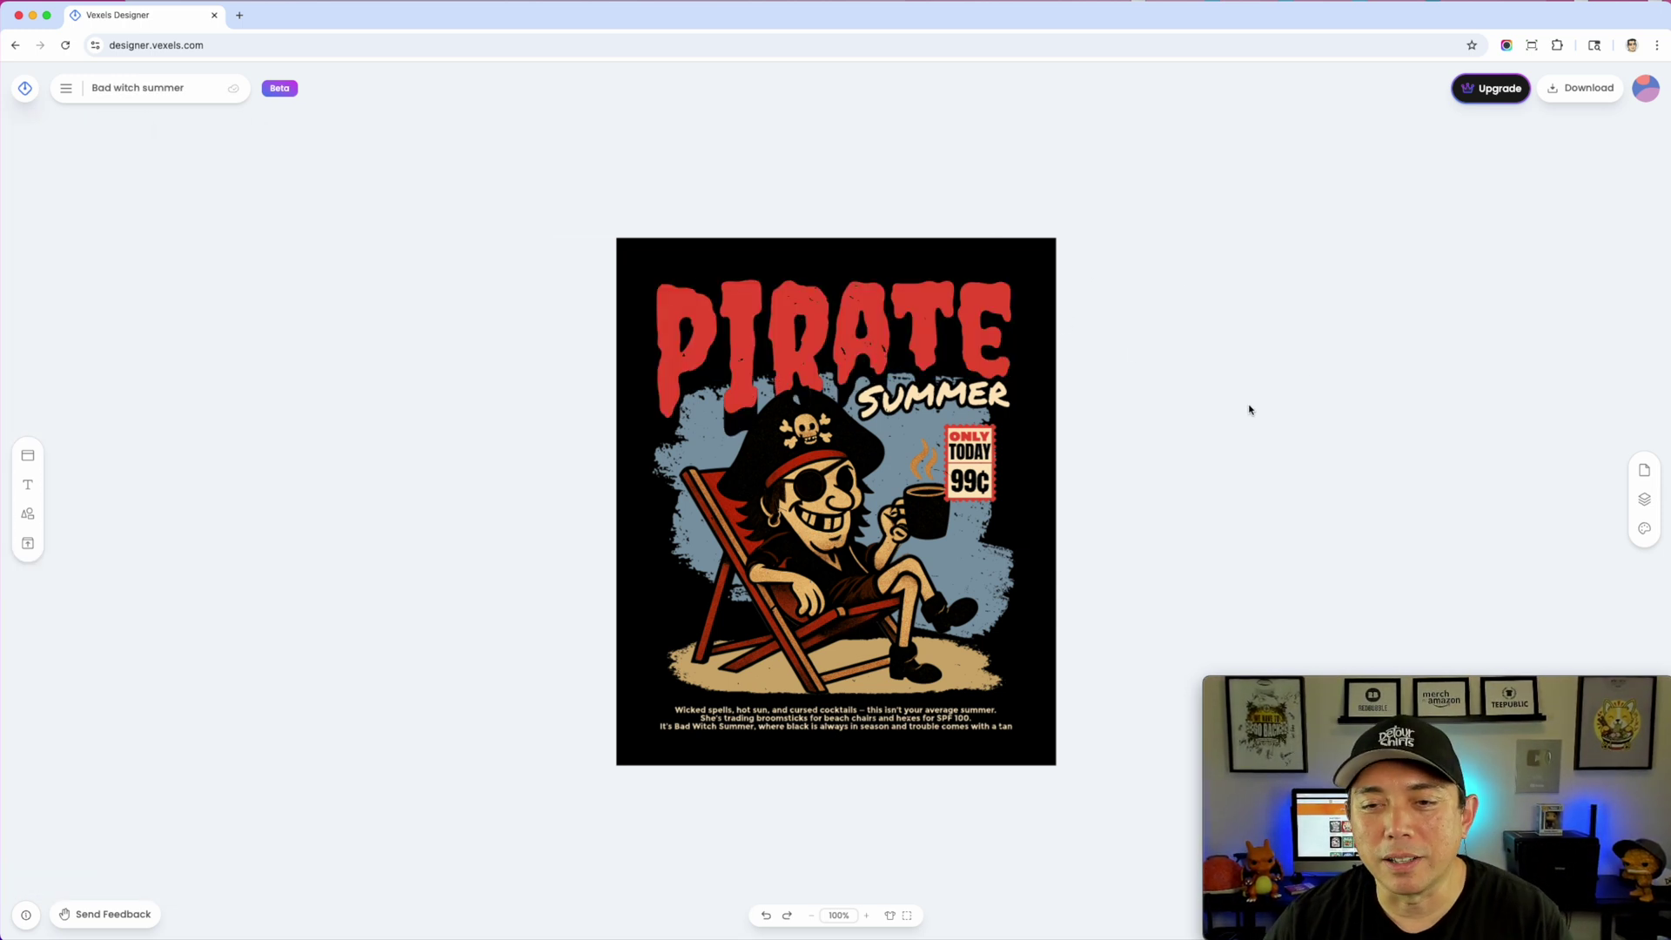
- Replace the "SUMMER" text below the headline with "COFFEE" and leave nothing selected
{"action": "left_click", "coordinate": [984, 399]}
{"action": "type", "text": "CA"}
{"action": "key", "text": "ctrl+a"}
{"action": "type", "text": "COFFEE"}
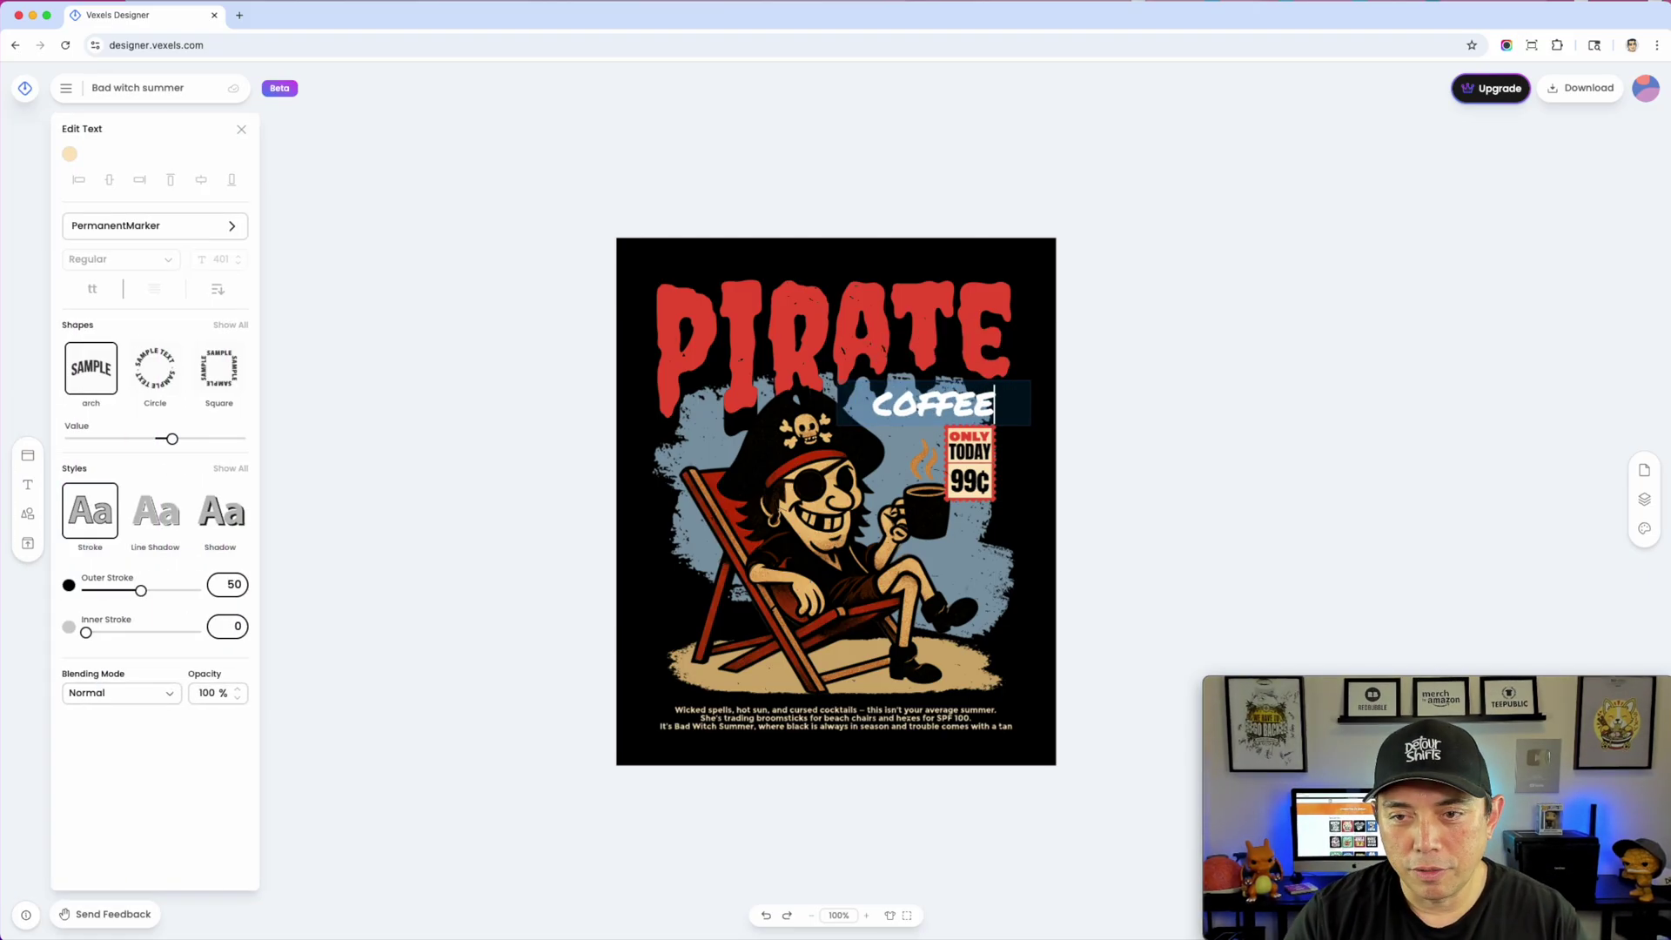
{"action": "left_click", "coordinate": [1227, 365]}
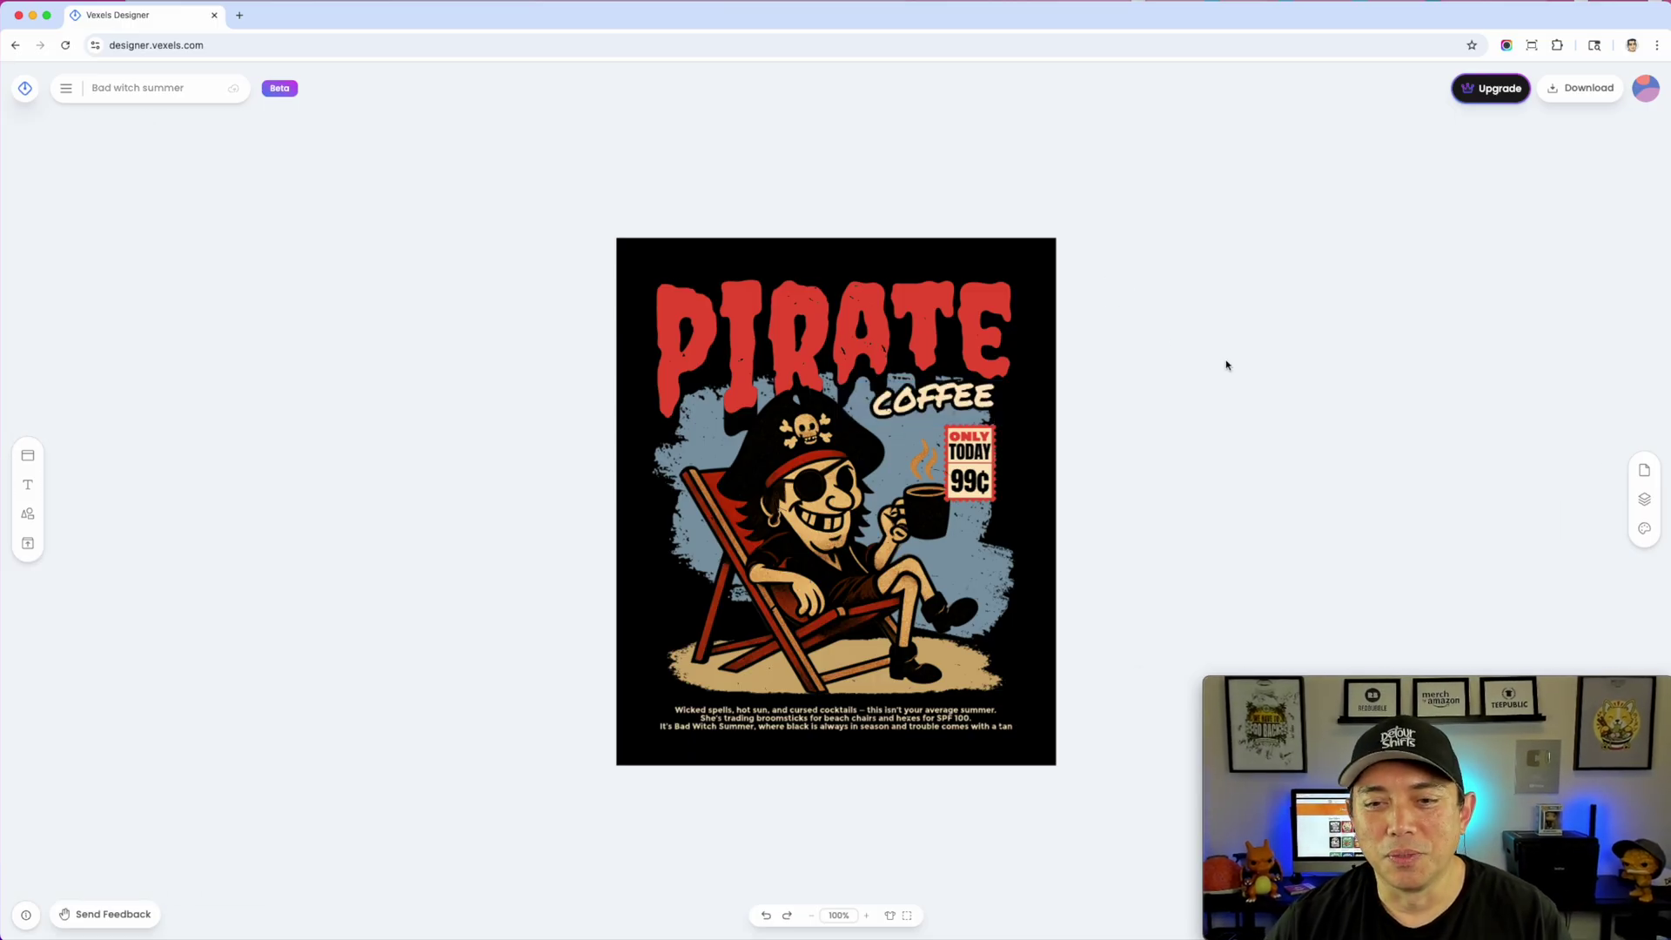
{"action": "left_click", "coordinate": [767, 716]}
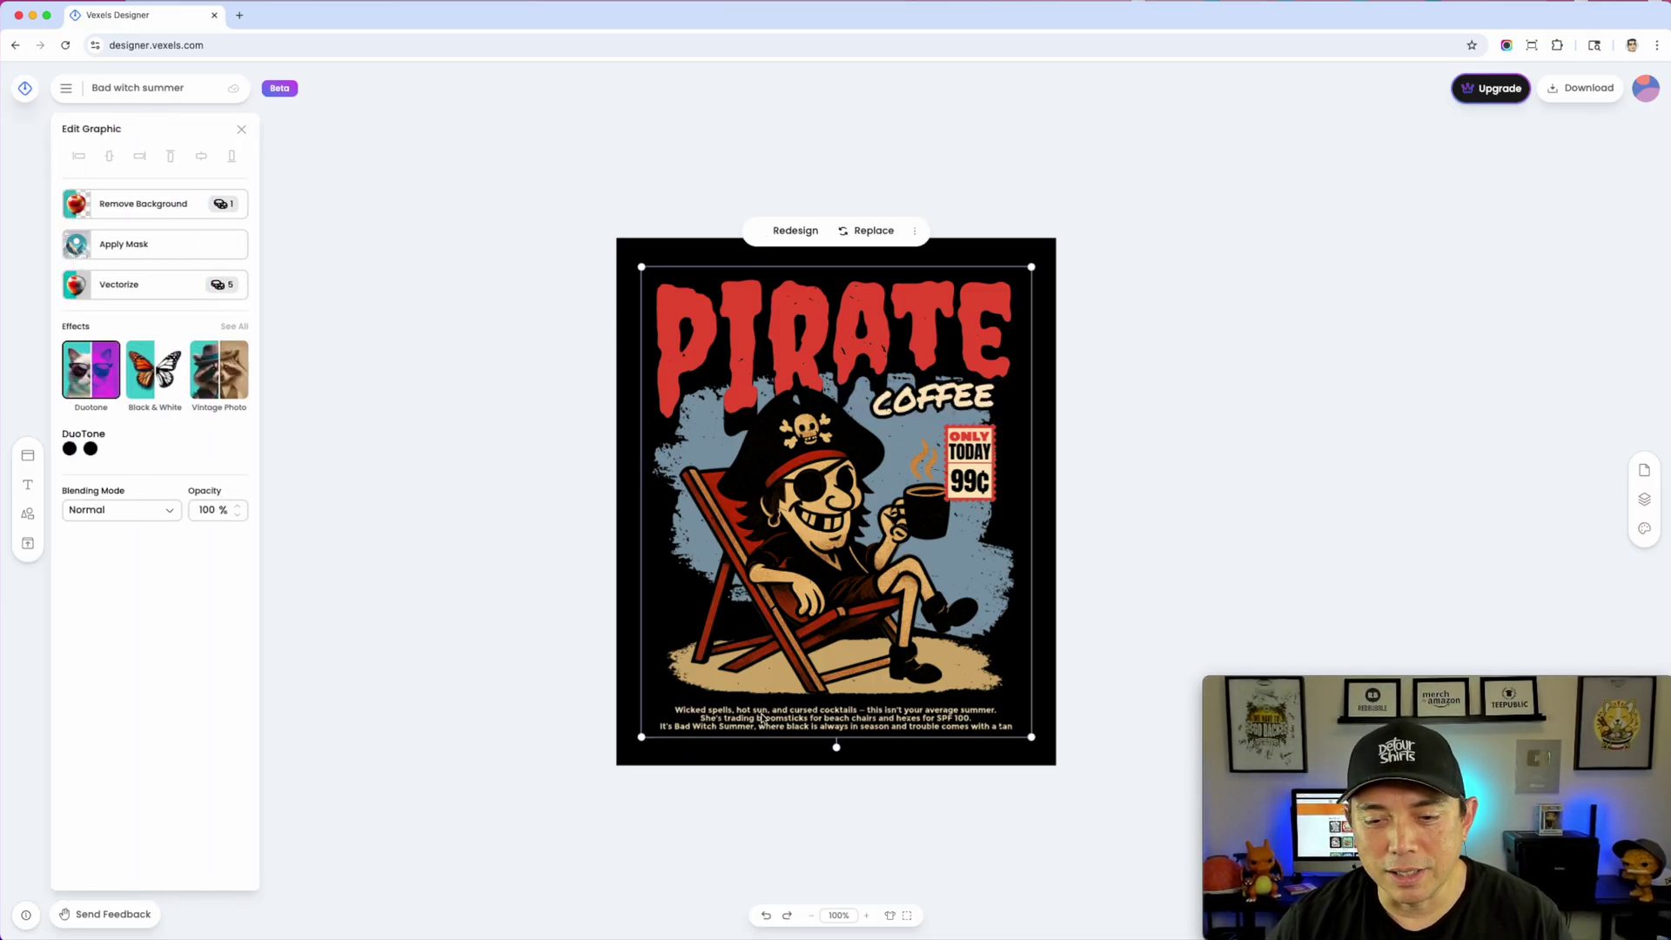
{"action": "left_click", "coordinate": [1335, 403]}
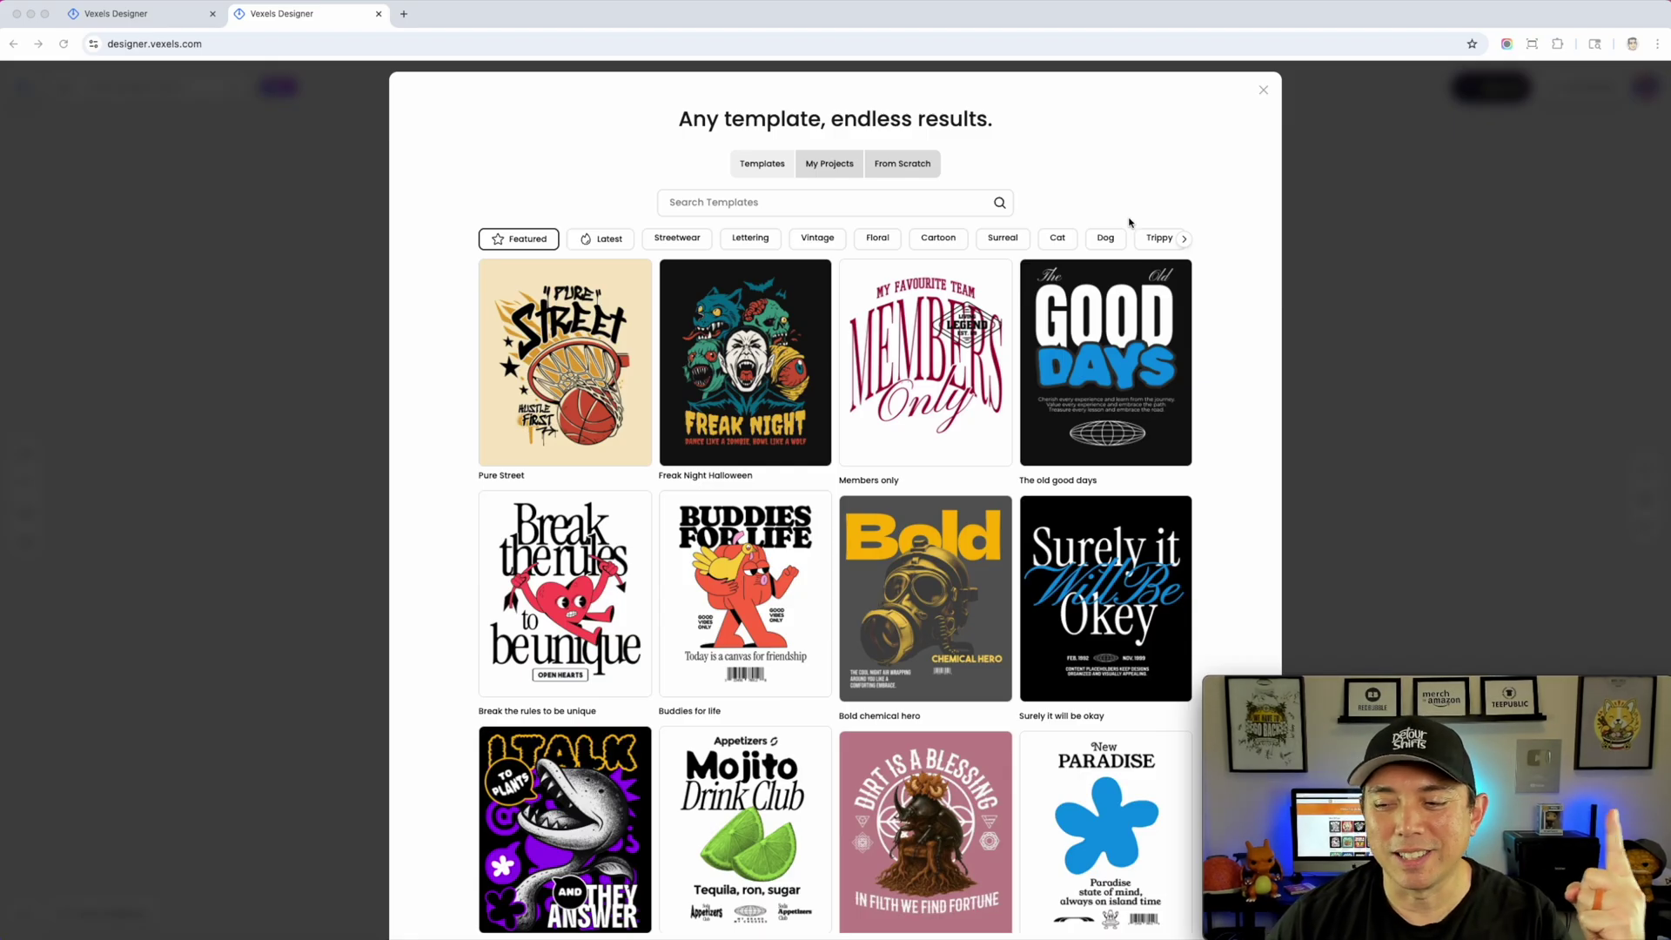
- Look through the Featured templates for further designs, ending back at the start of the list
{"action": "scroll", "coordinate": [883, 350], "scroll_direction": "down", "scroll_amount": 5}
{"action": "scroll", "coordinate": [883, 351], "scroll_direction": "up", "scroll_amount": 5}
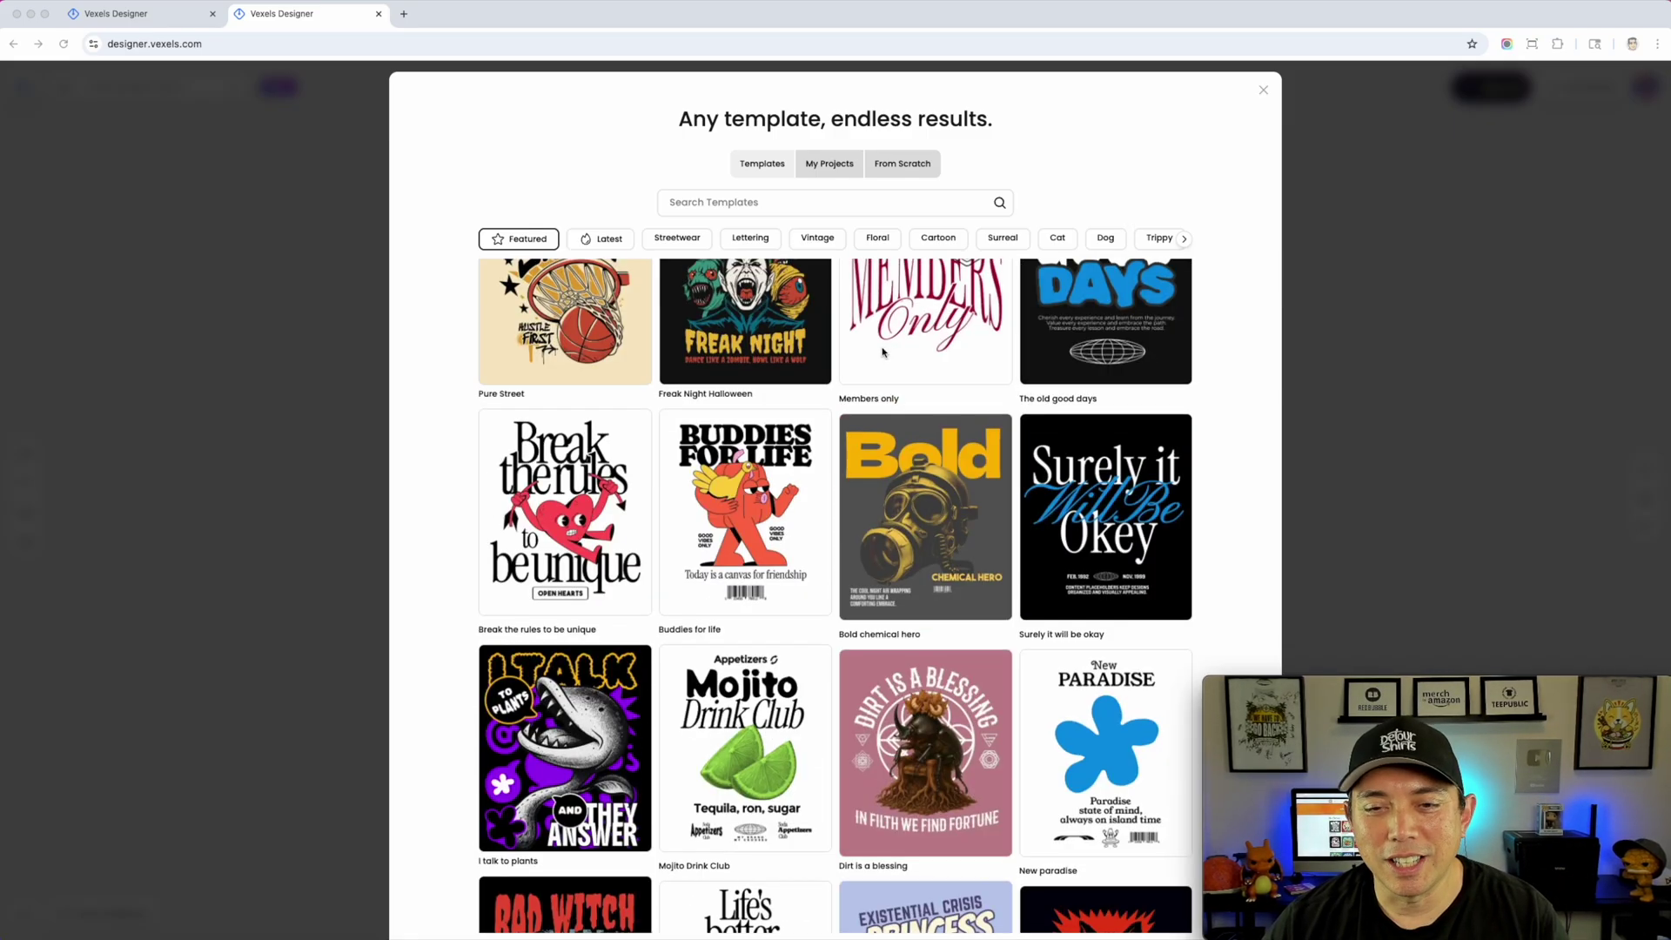
{"action": "scroll", "coordinate": [825, 502], "scroll_direction": "down", "scroll_amount": 8}
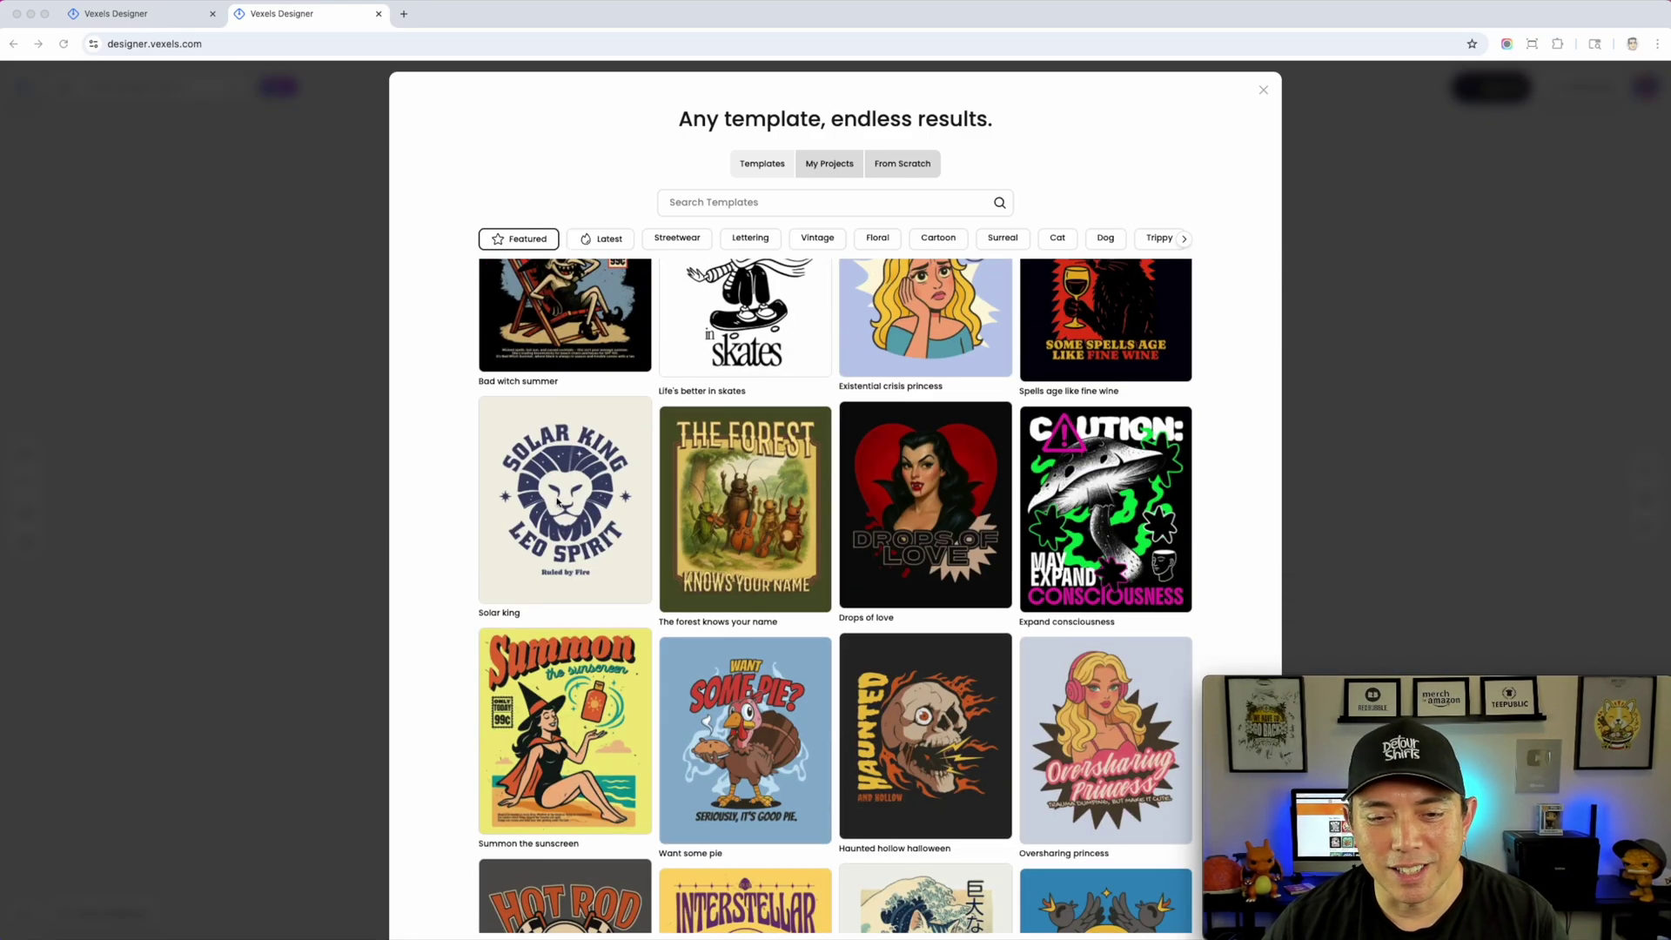
{"action": "scroll", "coordinate": [560, 503], "scroll_direction": "down", "scroll_amount": 3}
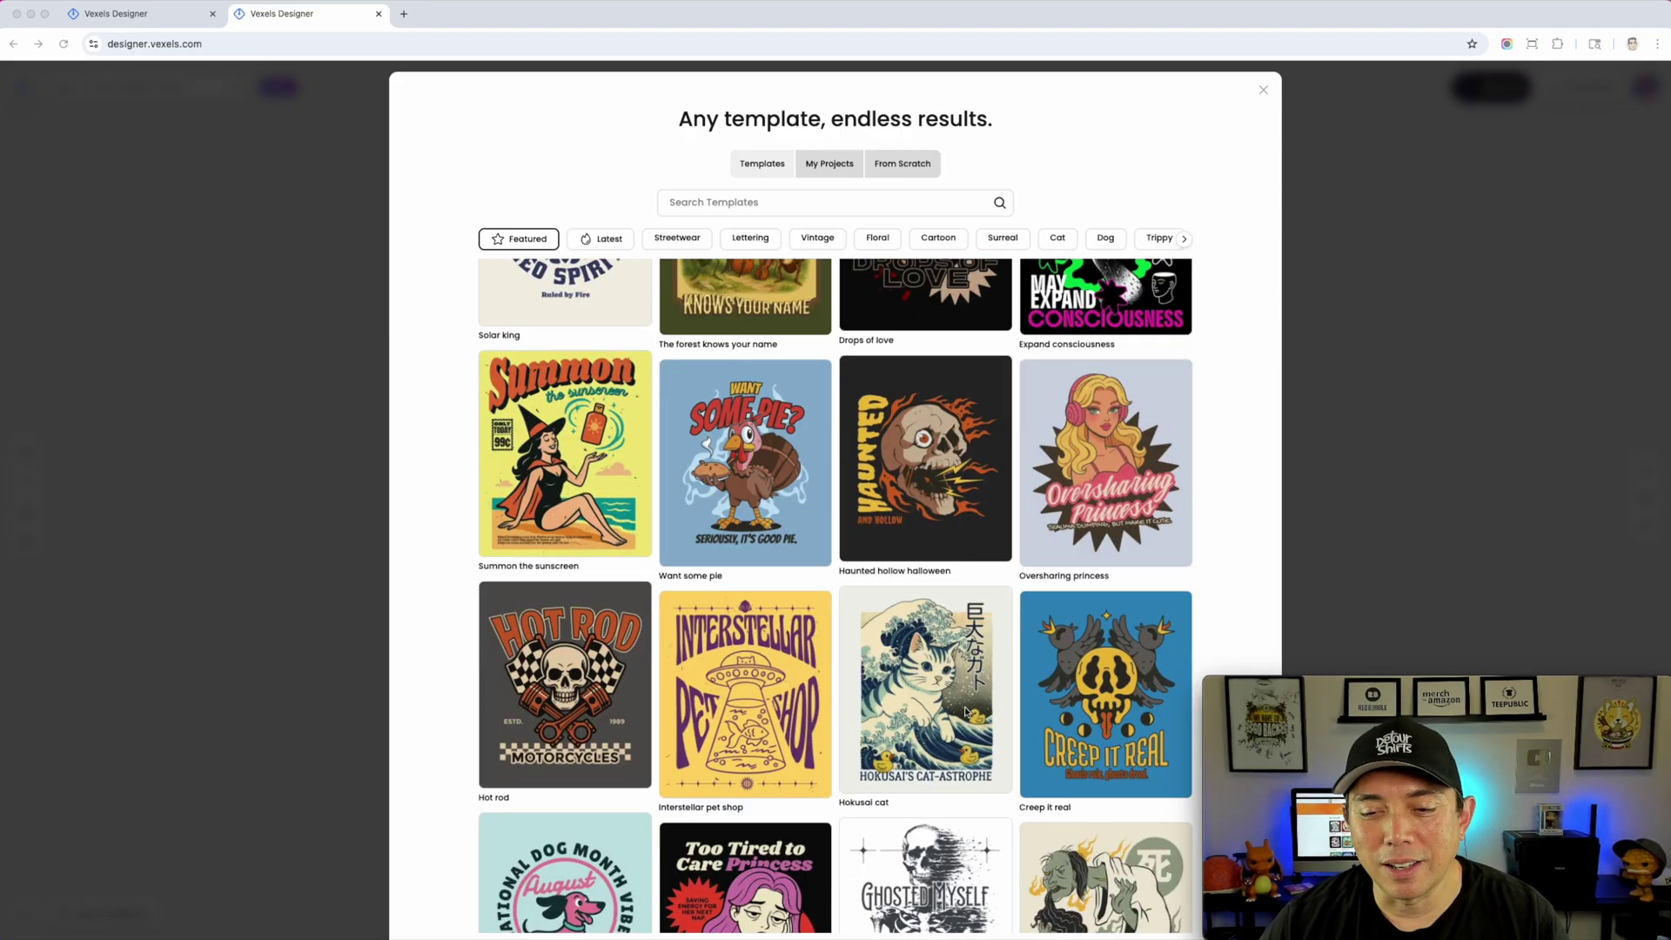
{"action": "scroll", "coordinate": [933, 614], "scroll_direction": "down", "scroll_amount": 2}
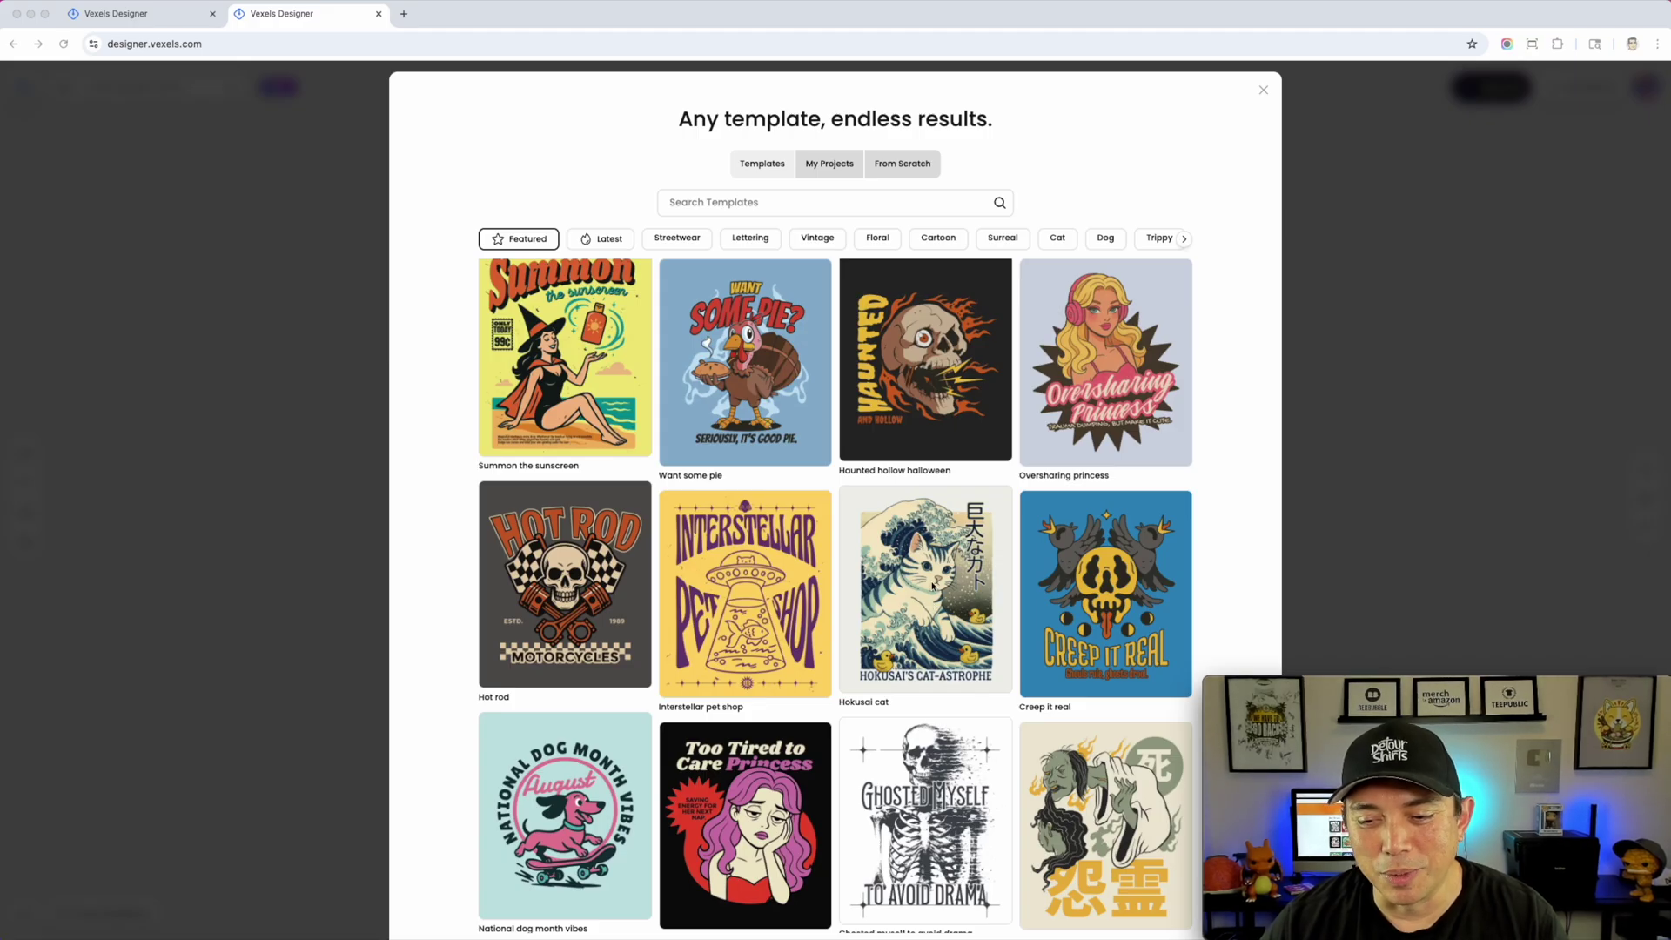
{"action": "scroll", "coordinate": [871, 540], "scroll_direction": "down", "scroll_amount": 7}
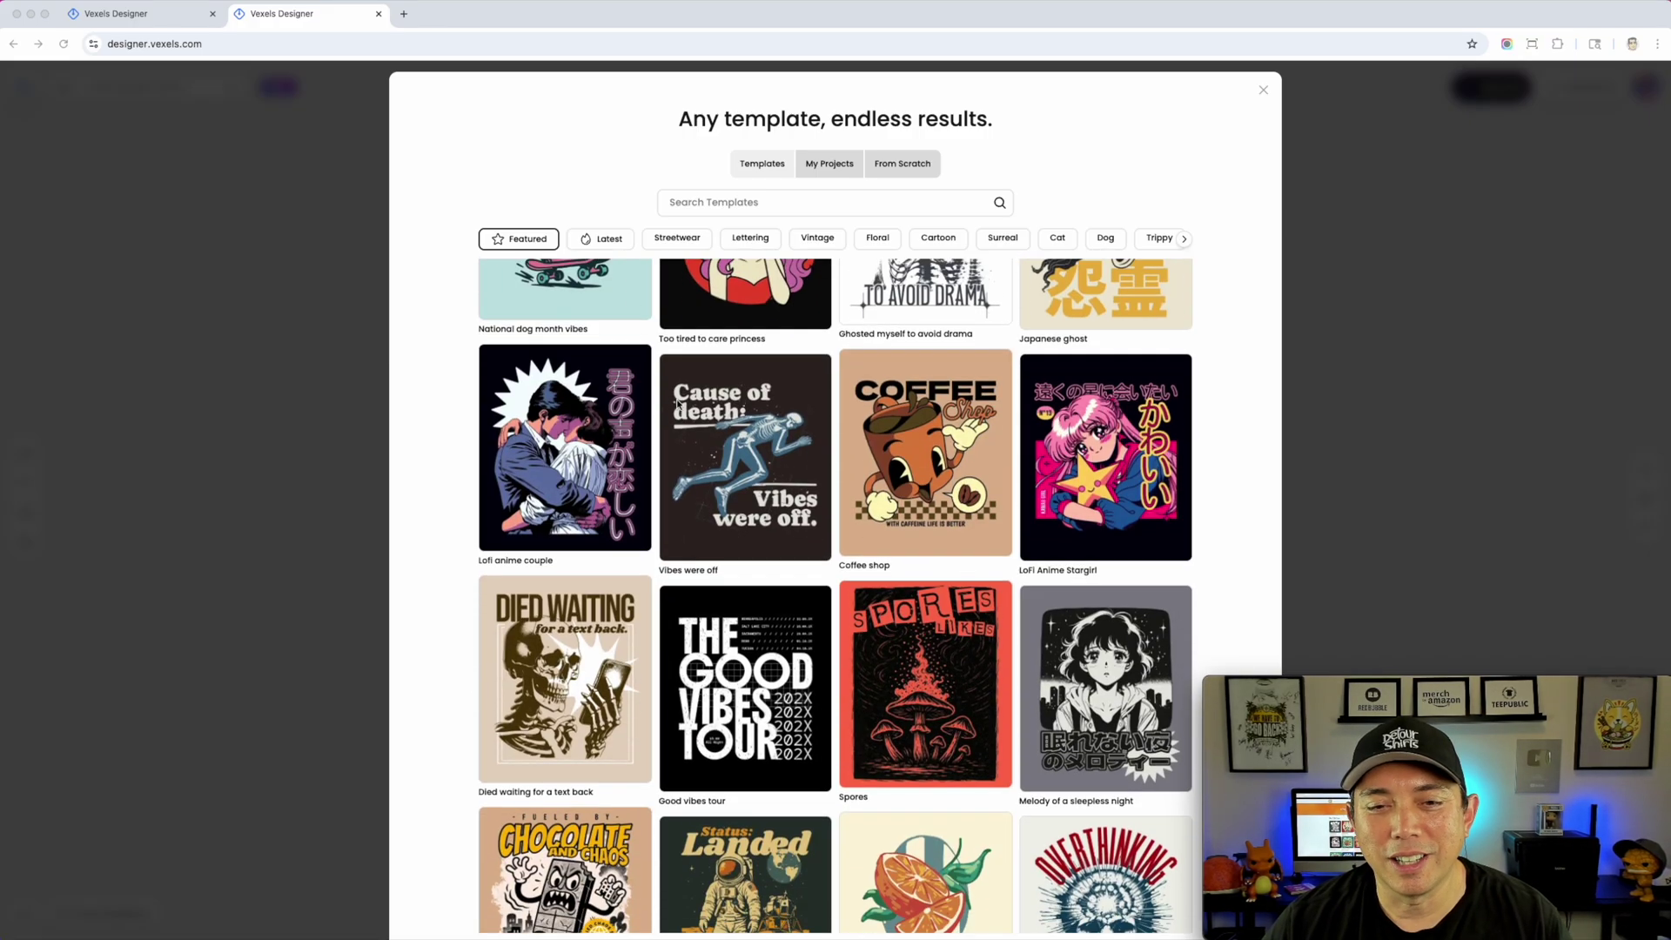
{"action": "scroll", "coordinate": [754, 440], "scroll_direction": "up", "scroll_amount": 3}
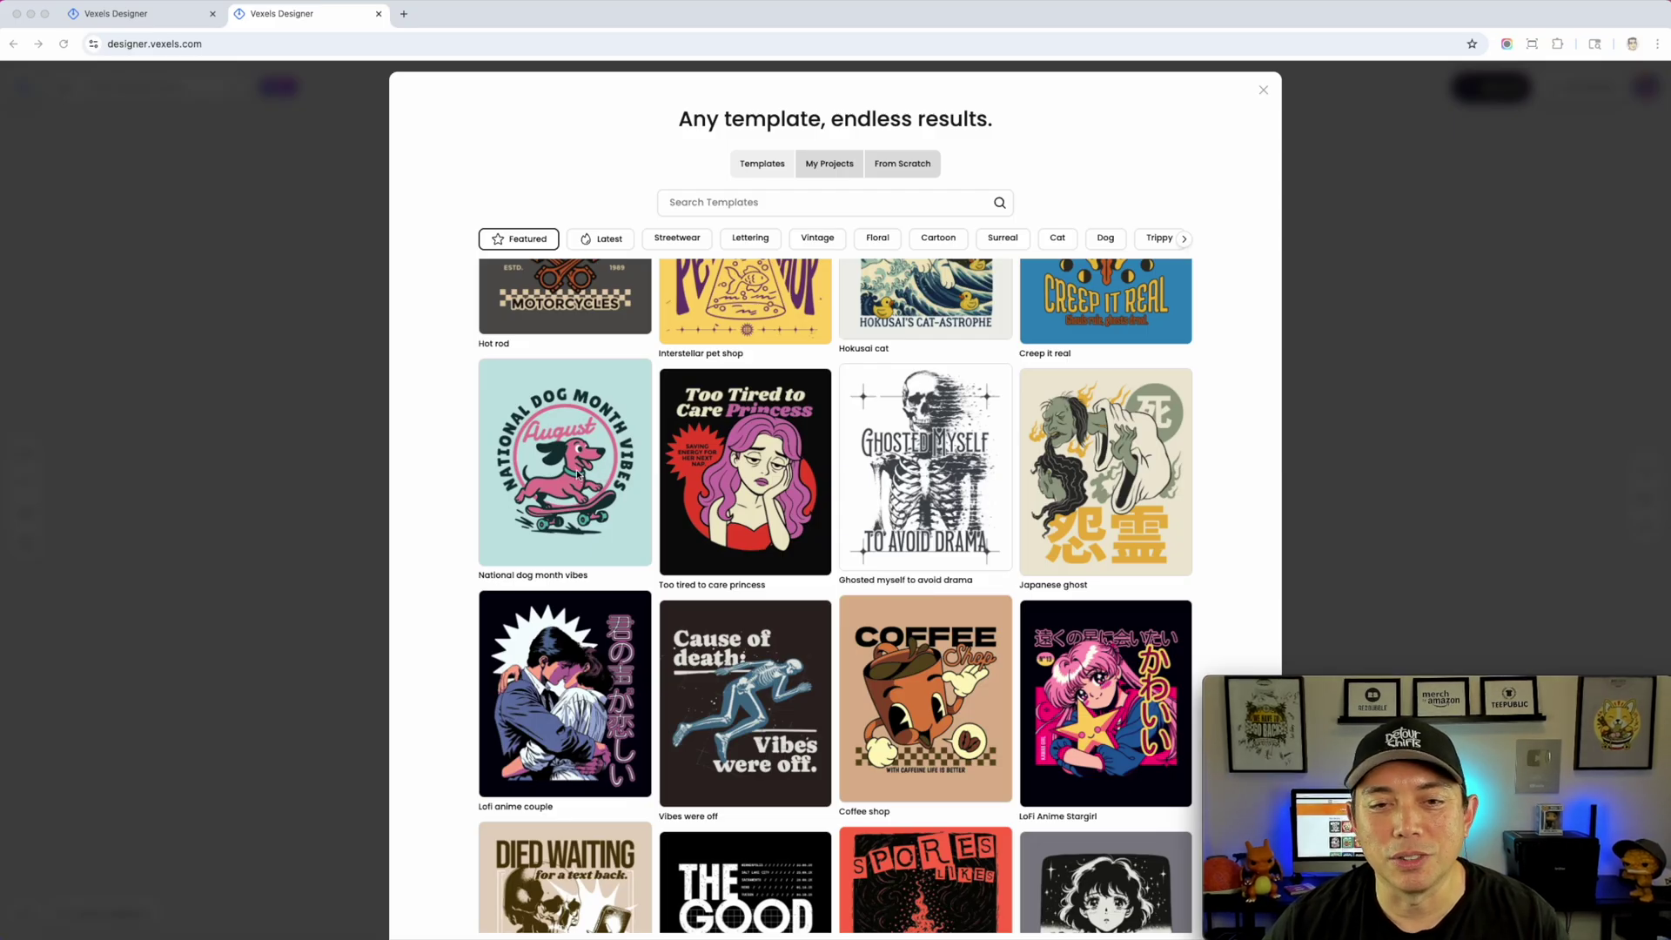
{"action": "scroll", "coordinate": [922, 533], "scroll_direction": "down", "scroll_amount": 6}
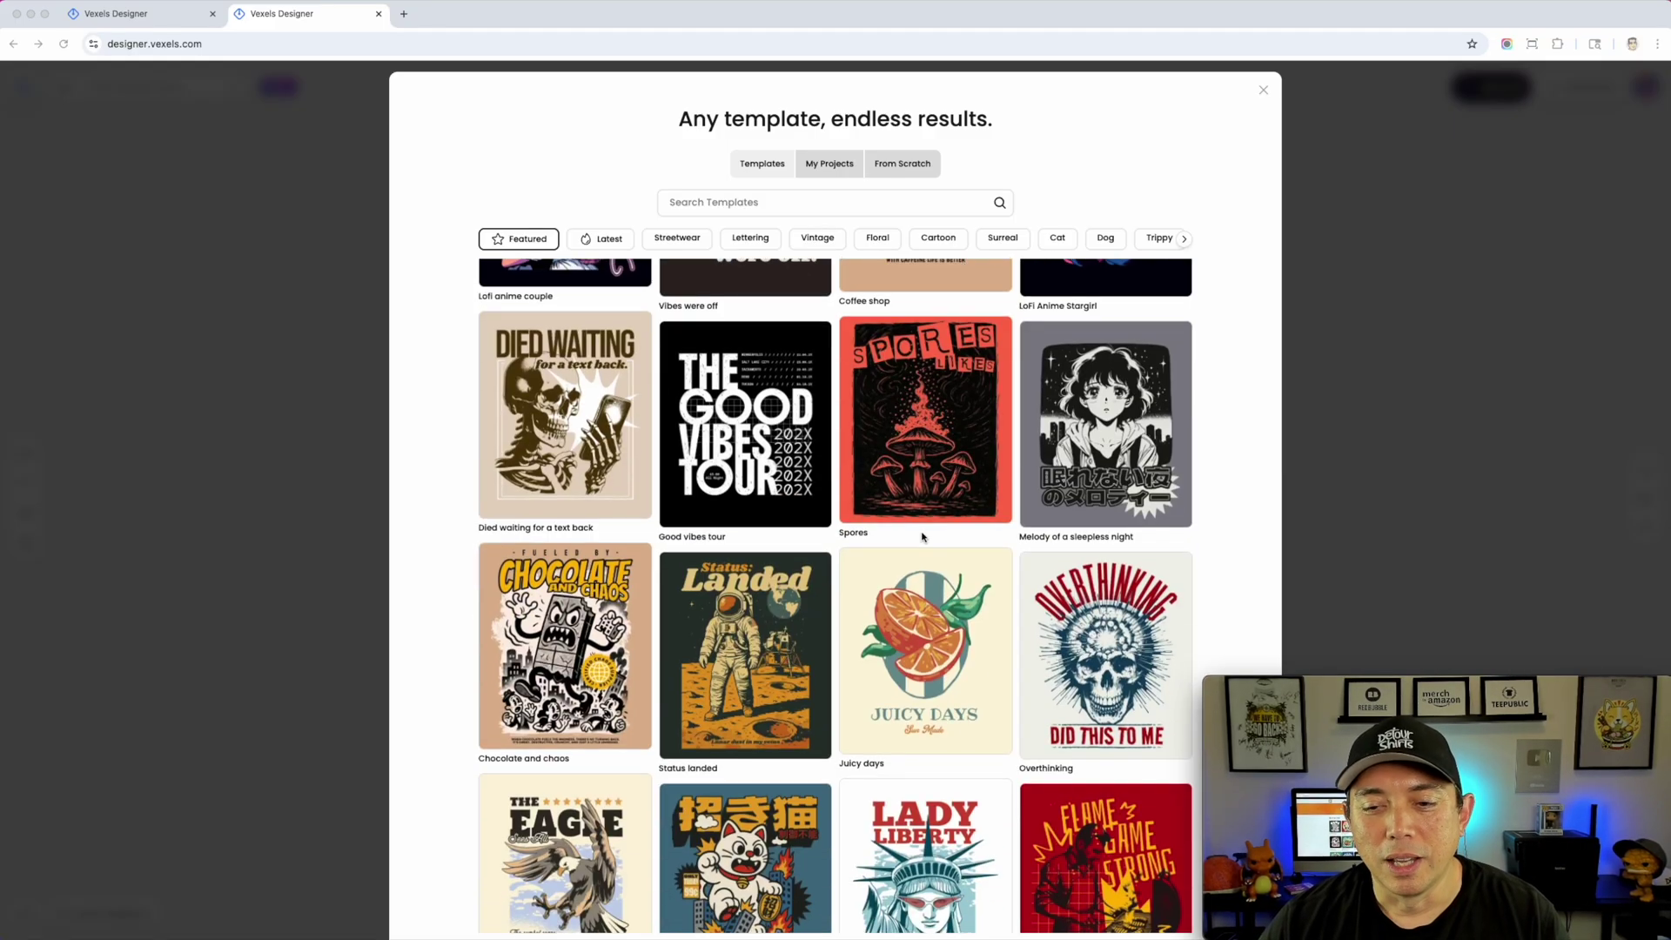
{"action": "scroll", "coordinate": [922, 537], "scroll_direction": "up", "scroll_amount": 10}
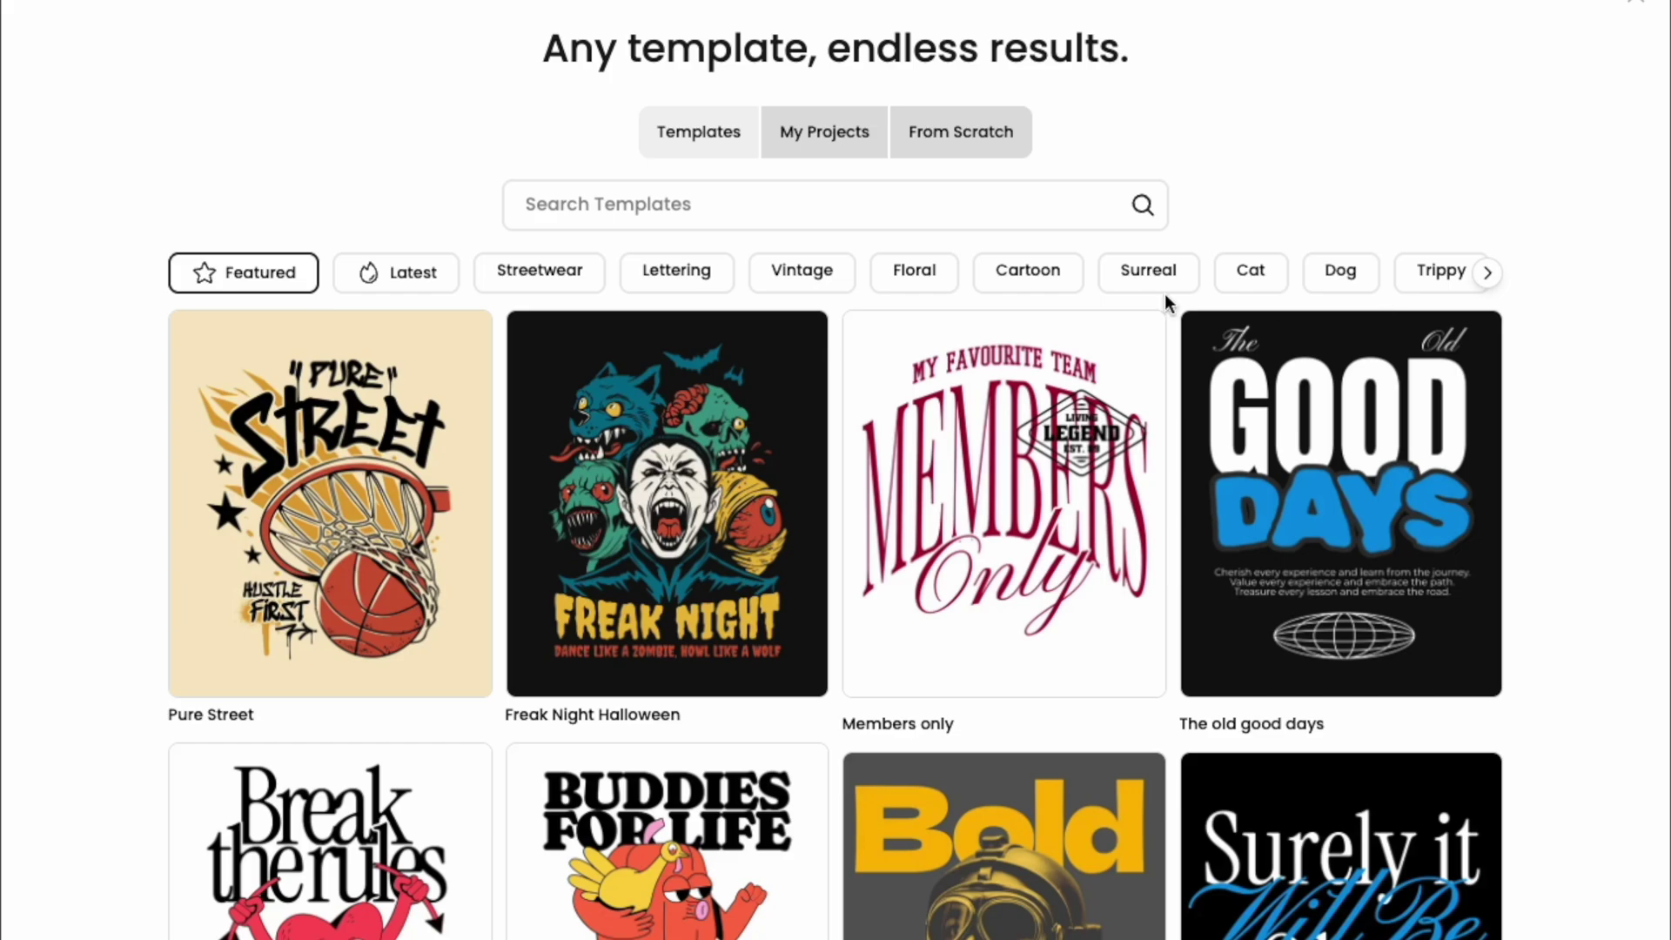
- Open the "Dino ramen" template from the Cartoon category and show it as a plain artboard without the T-shirt preview
{"action": "left_click", "coordinate": [1027, 270]}
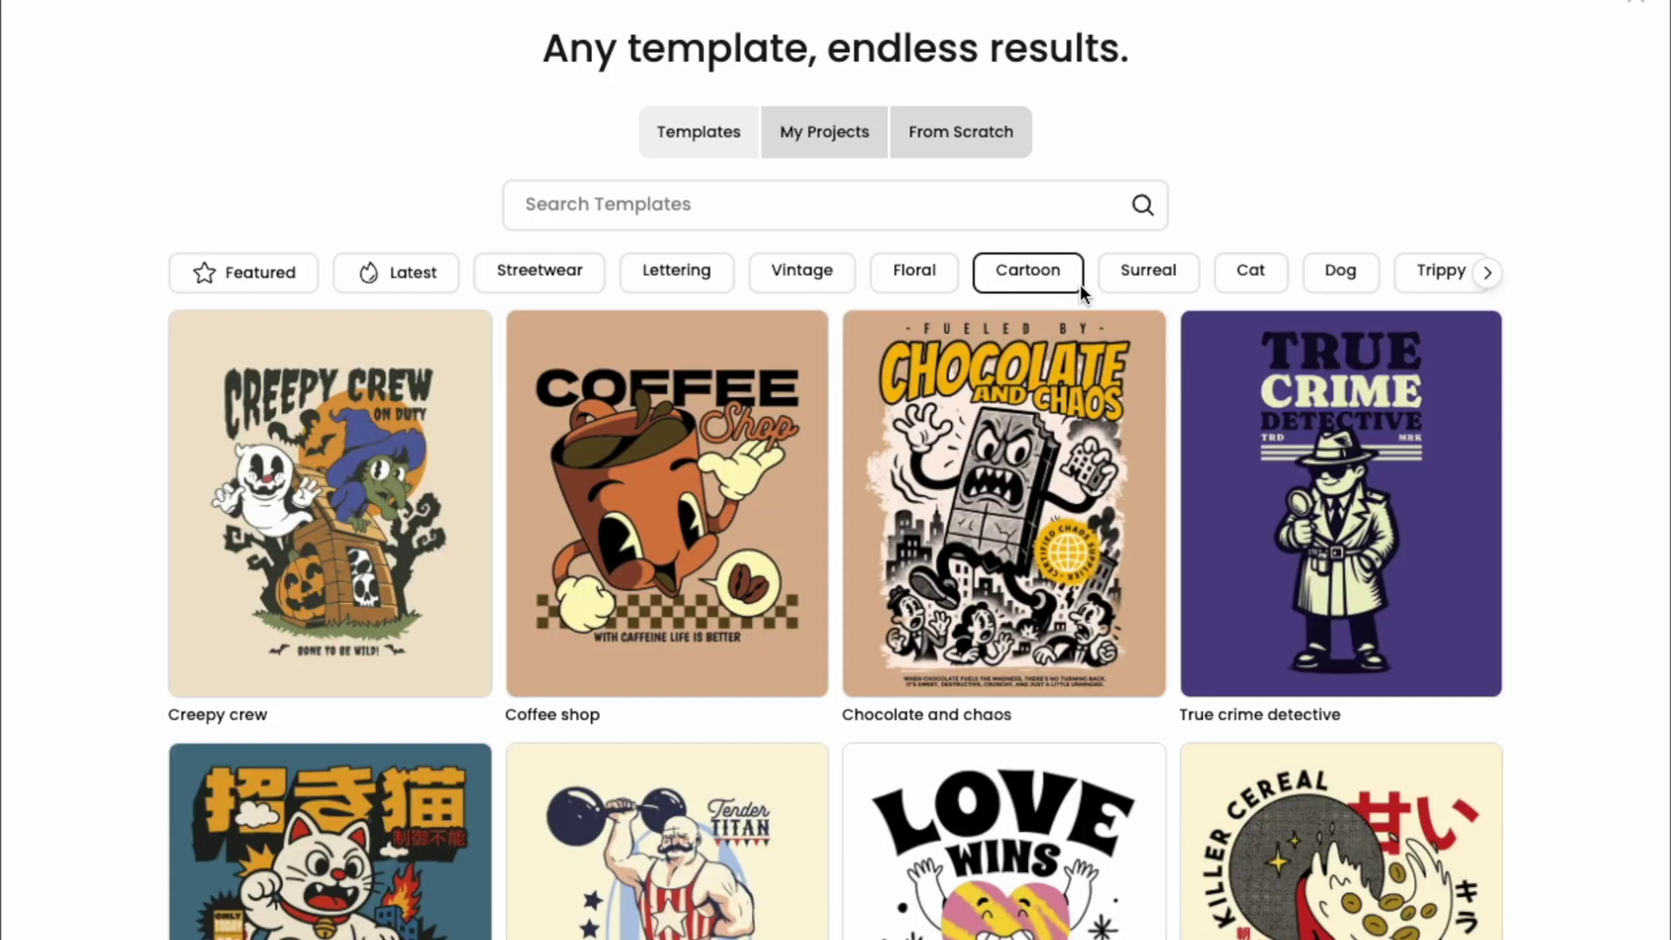
{"action": "scroll", "coordinate": [1011, 738], "scroll_direction": "down", "scroll_amount": 2}
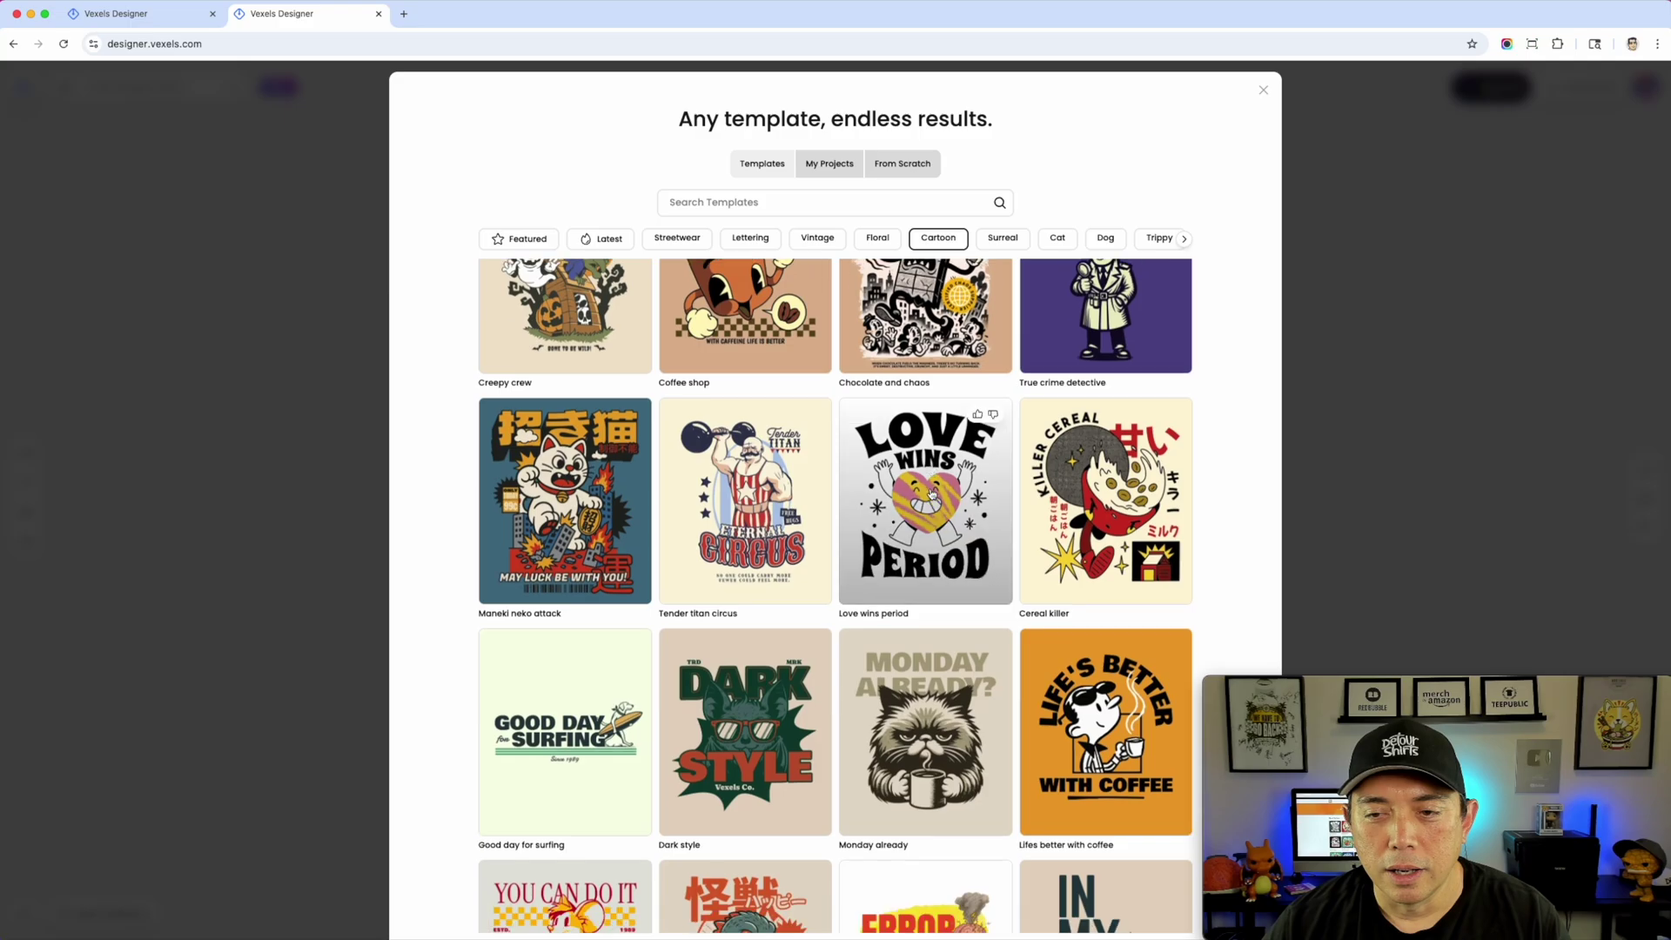
{"action": "scroll", "coordinate": [932, 493], "scroll_direction": "down", "scroll_amount": 5}
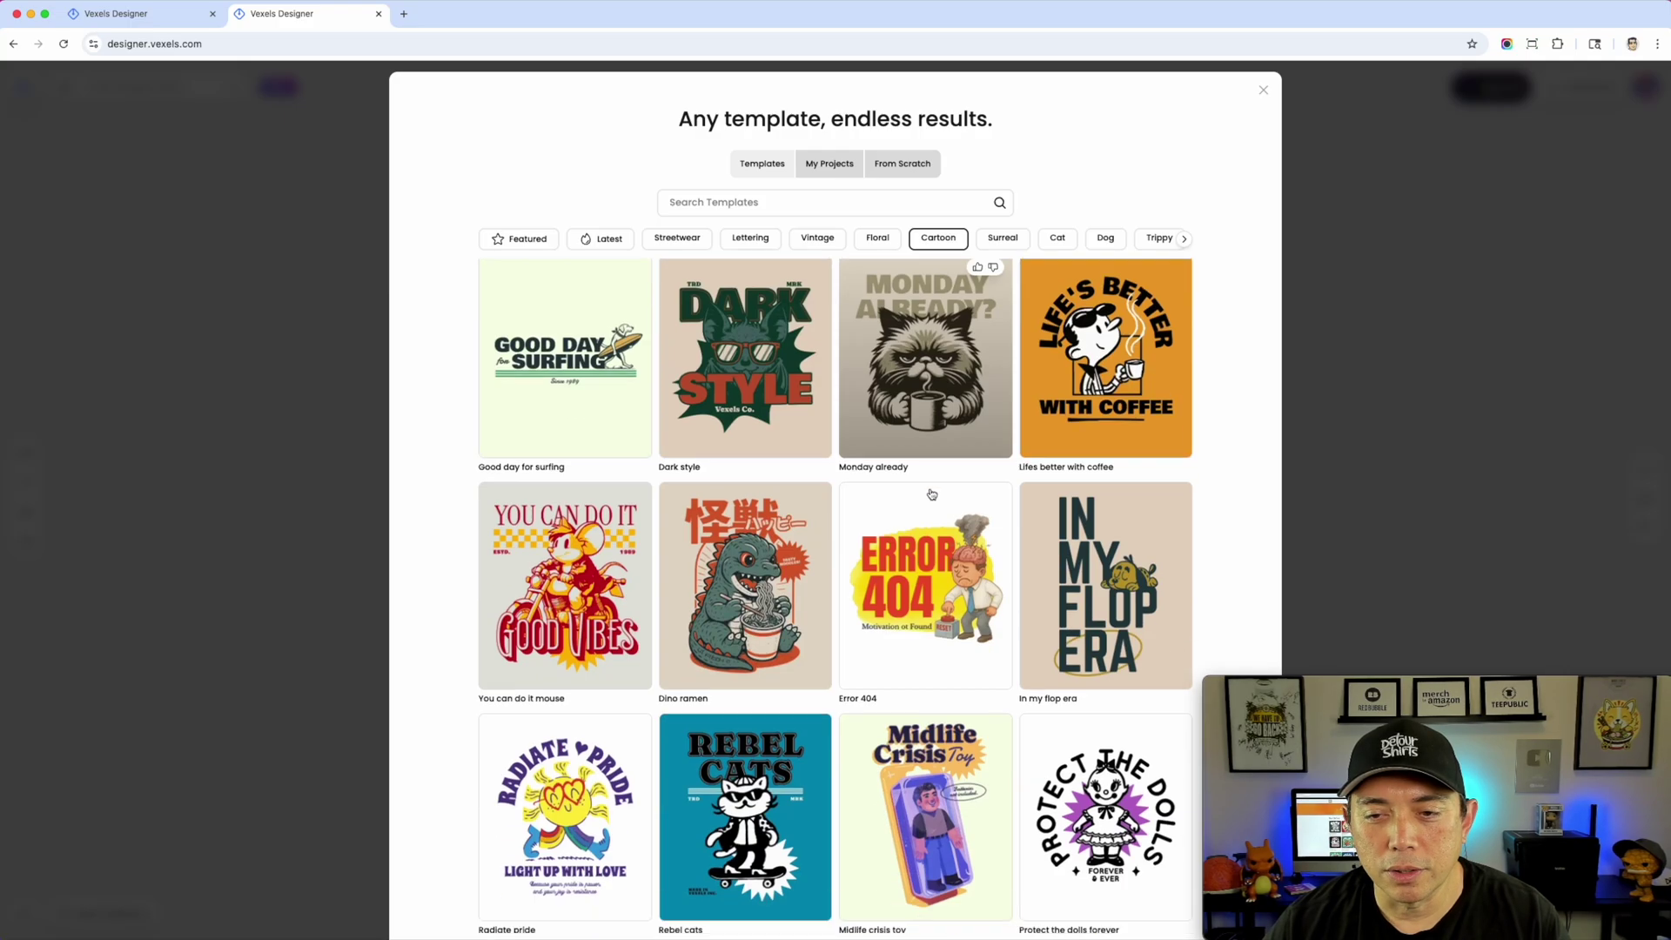
{"action": "left_click", "coordinate": [768, 563]}
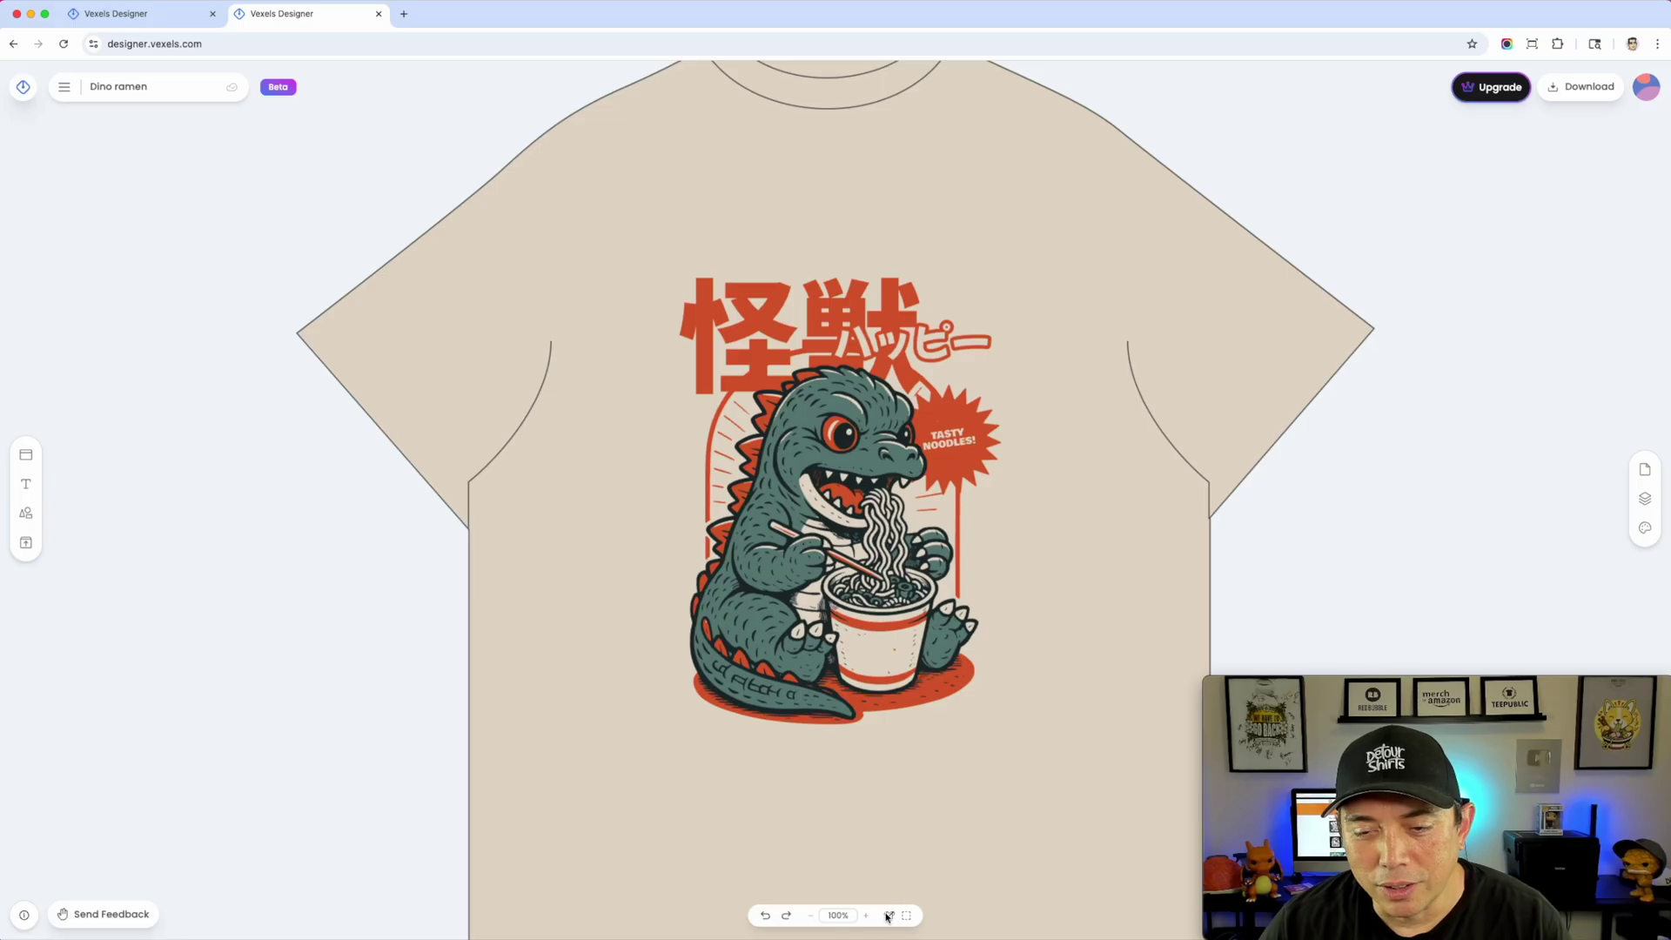
{"action": "left_click", "coordinate": [888, 914]}
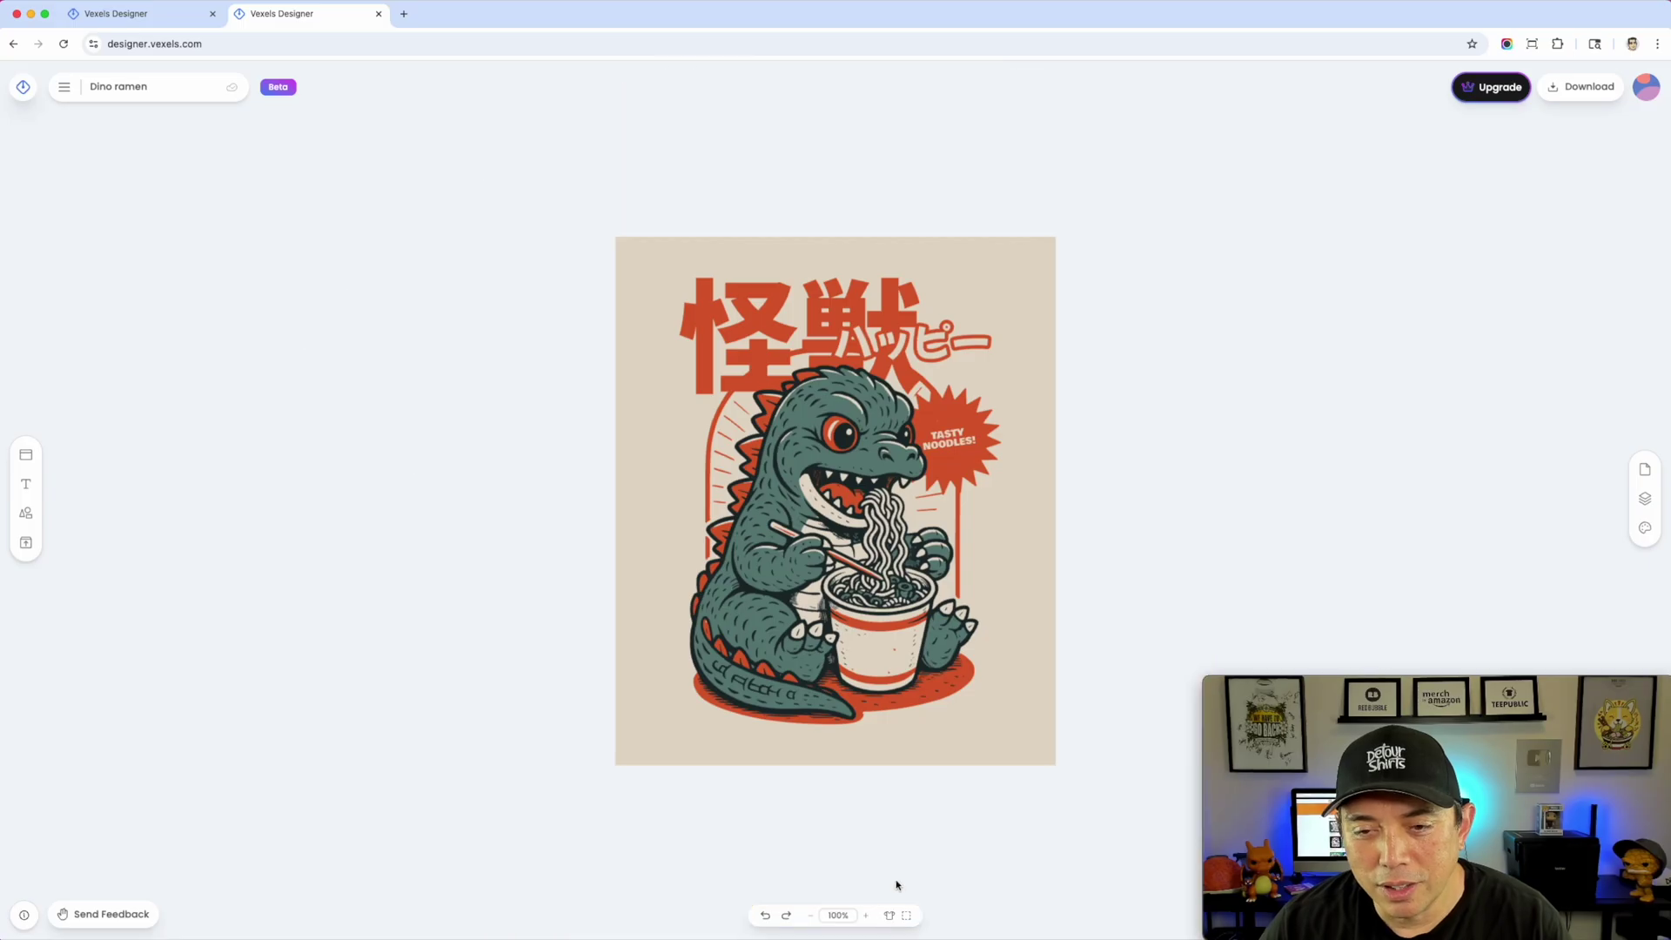
- Generate an AI redesign of the dinosaur graphic with Preserve Design Essence on and a prompt asking for a corgi instead of a dinosaur in the same style
{"action": "left_click", "coordinate": [809, 439]}
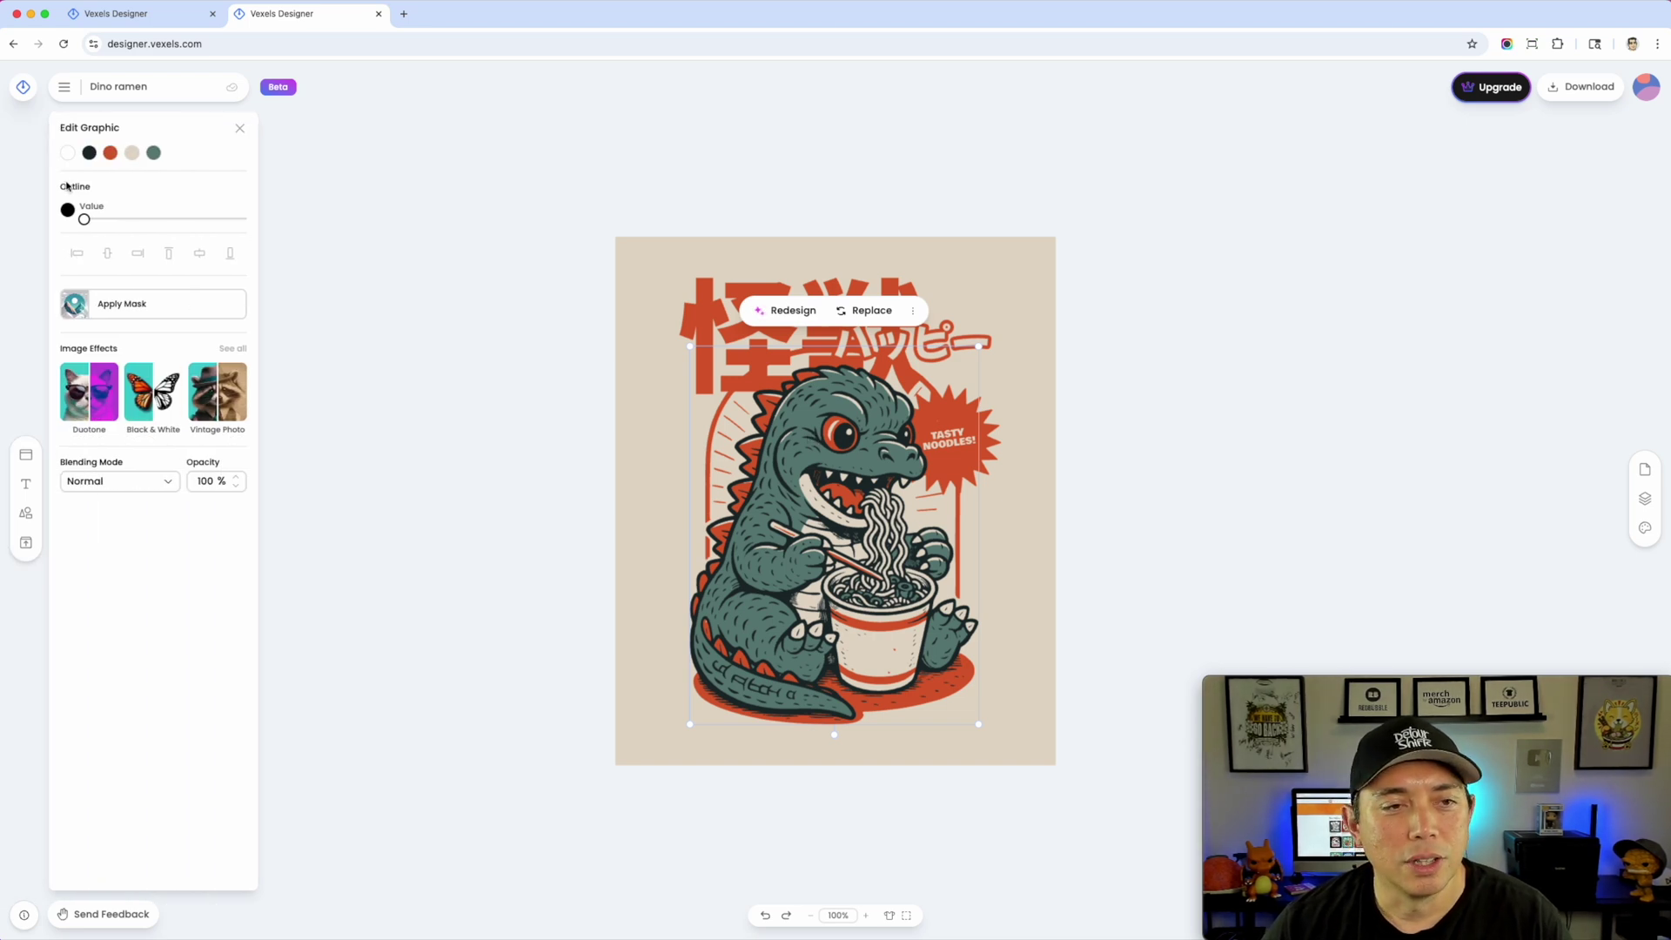
{"action": "left_click", "coordinate": [783, 311]}
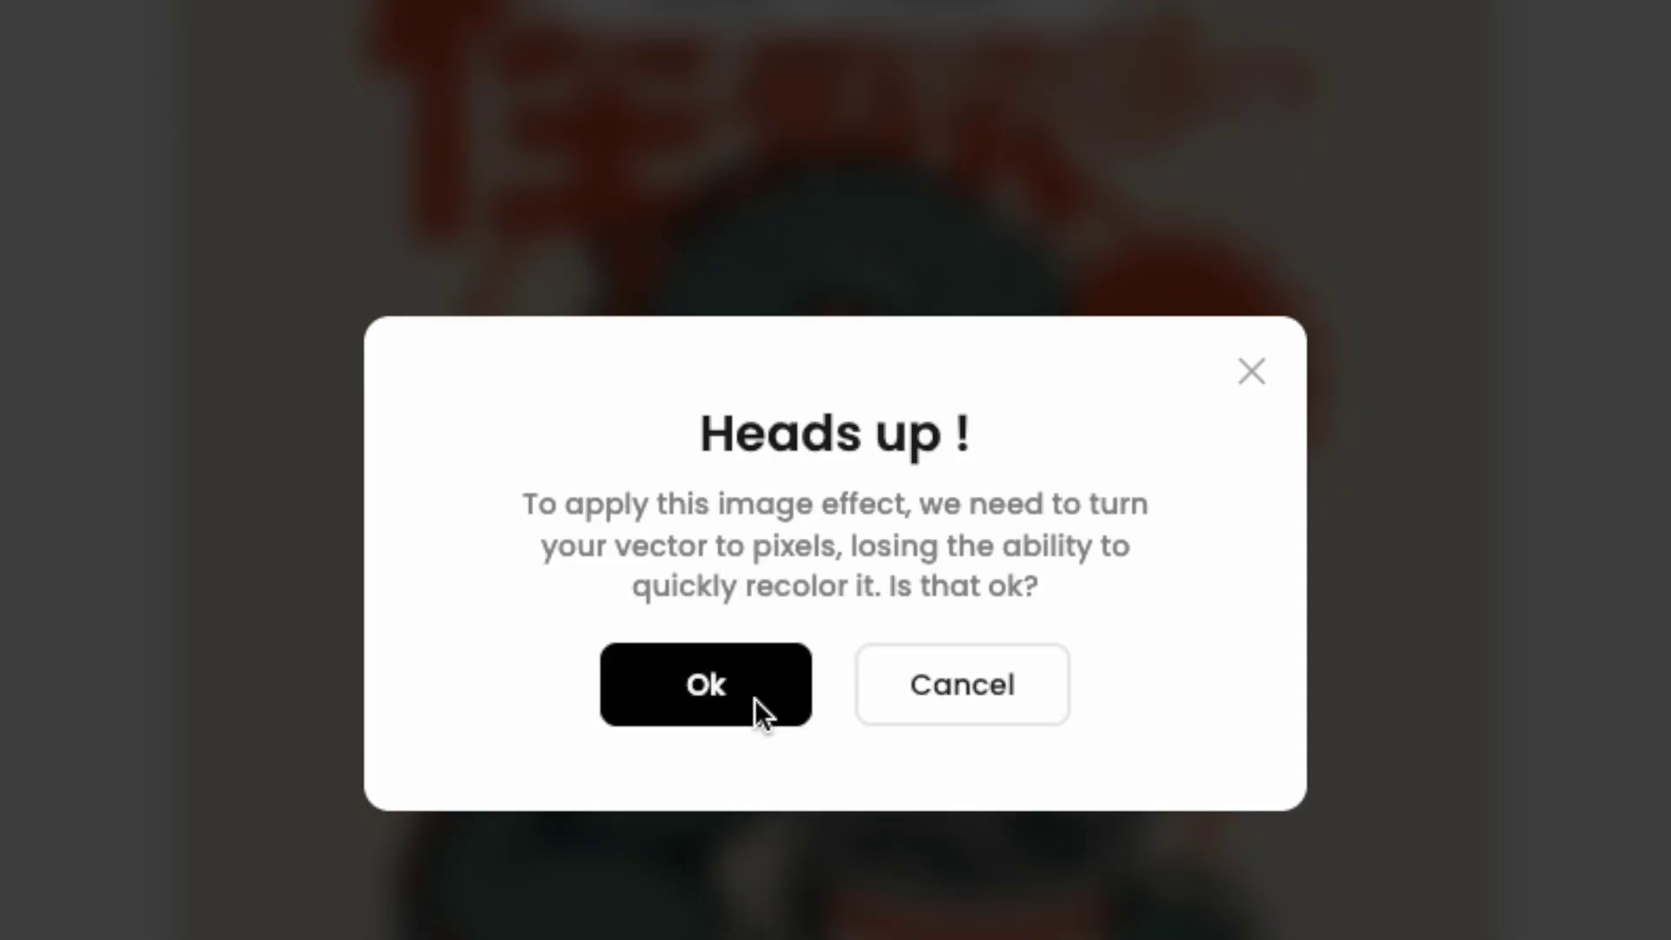
{"action": "left_click", "coordinate": [754, 696]}
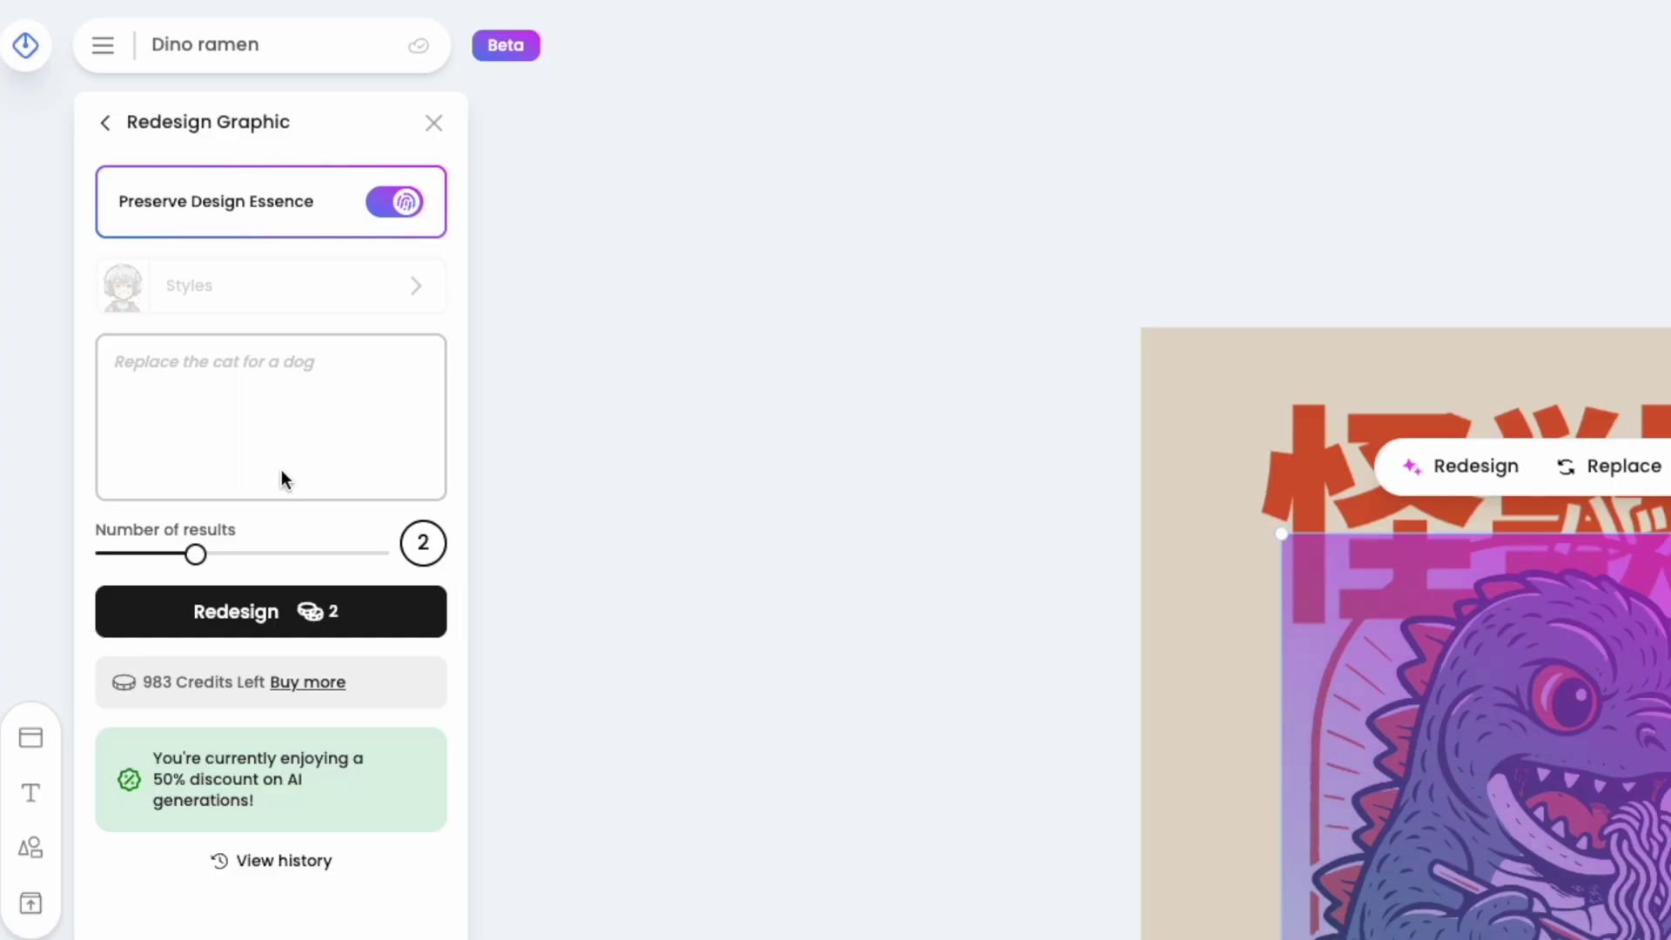
{"action": "left_click", "coordinate": [152, 360]}
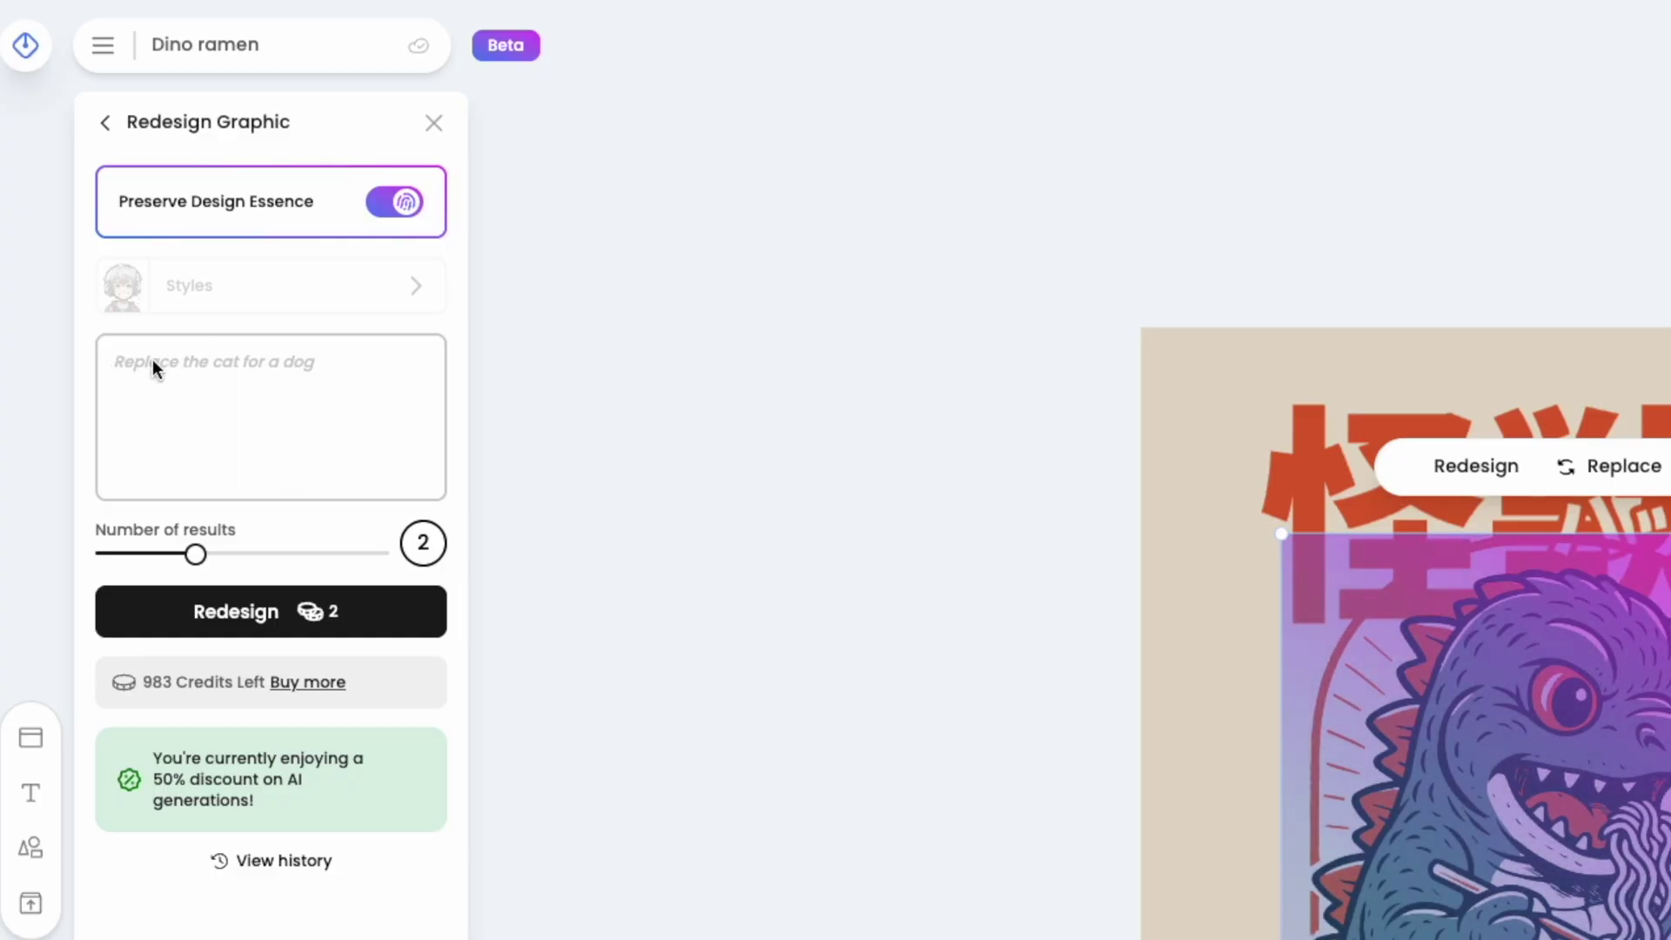
{"action": "type", "text": "A cor"}
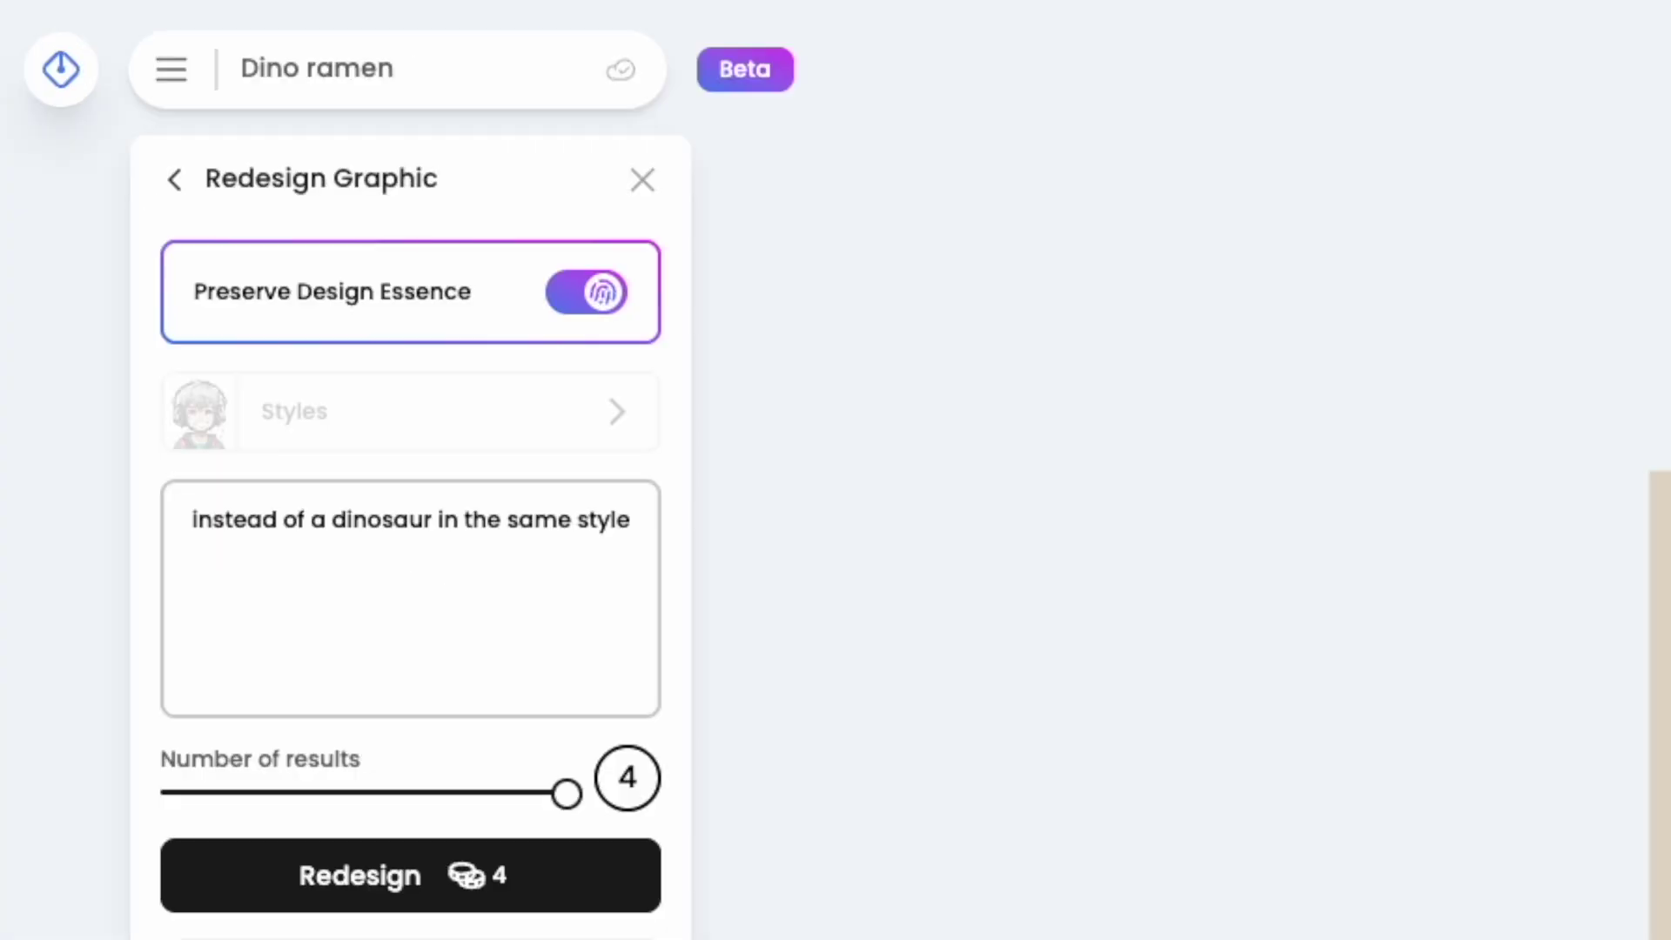
{"action": "type", "text": "A Corgi"}
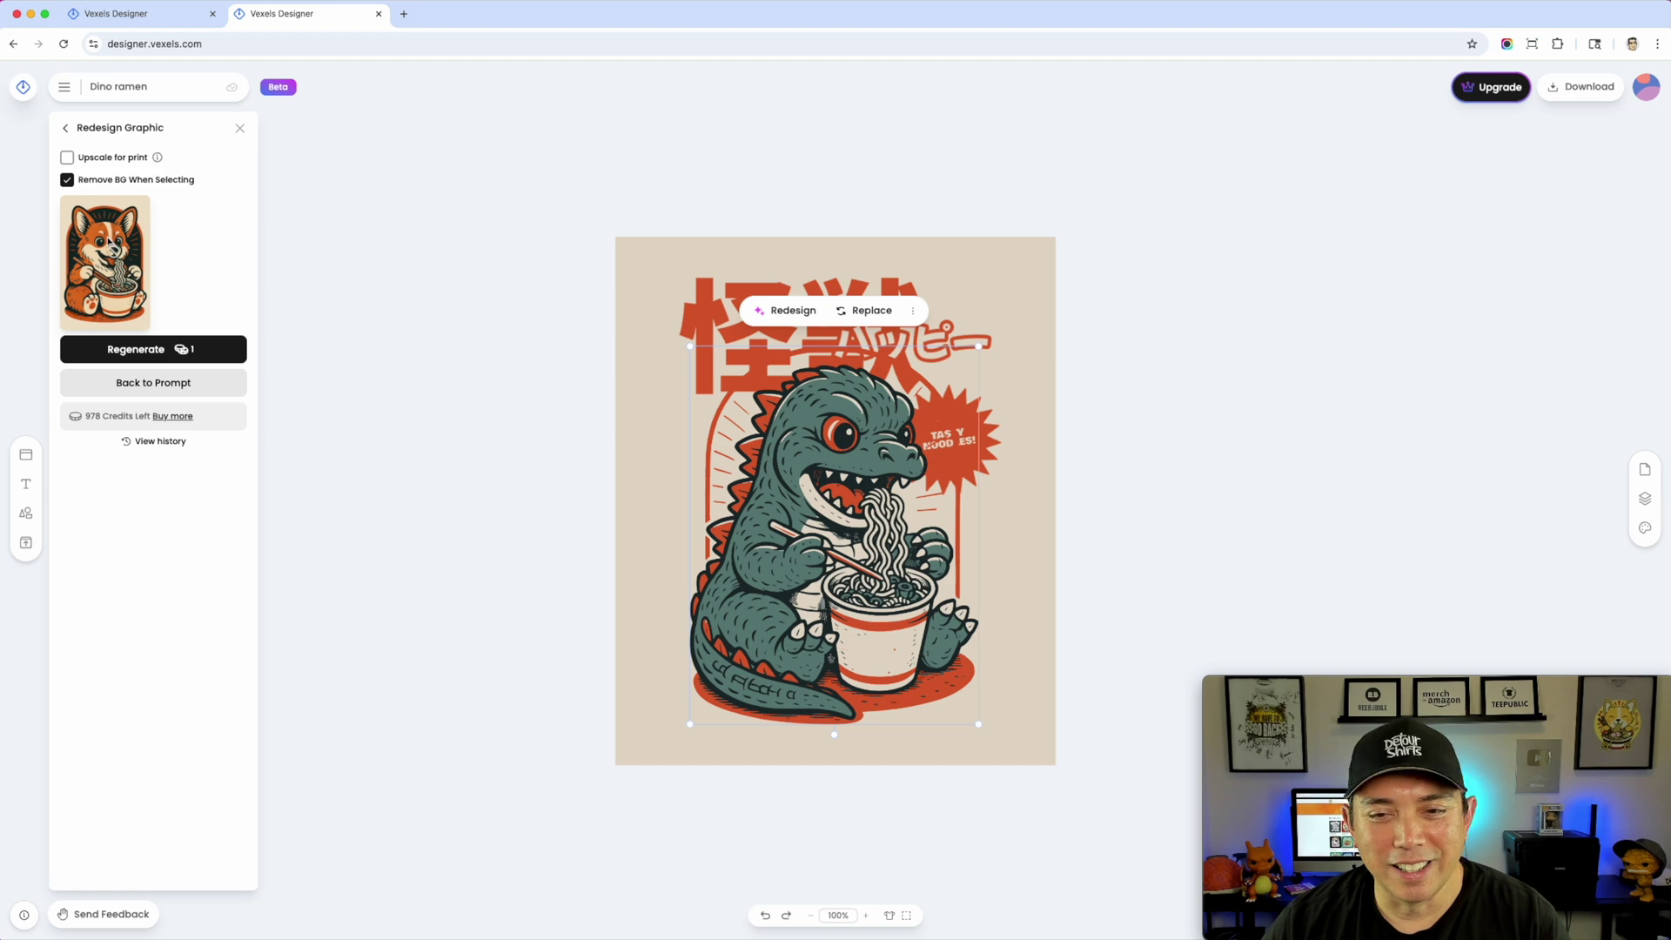
- Replace the dinosaur with the generated corgi, background removed, and send it to the back behind the lettering and badge
{"action": "left_click", "coordinate": [111, 253]}
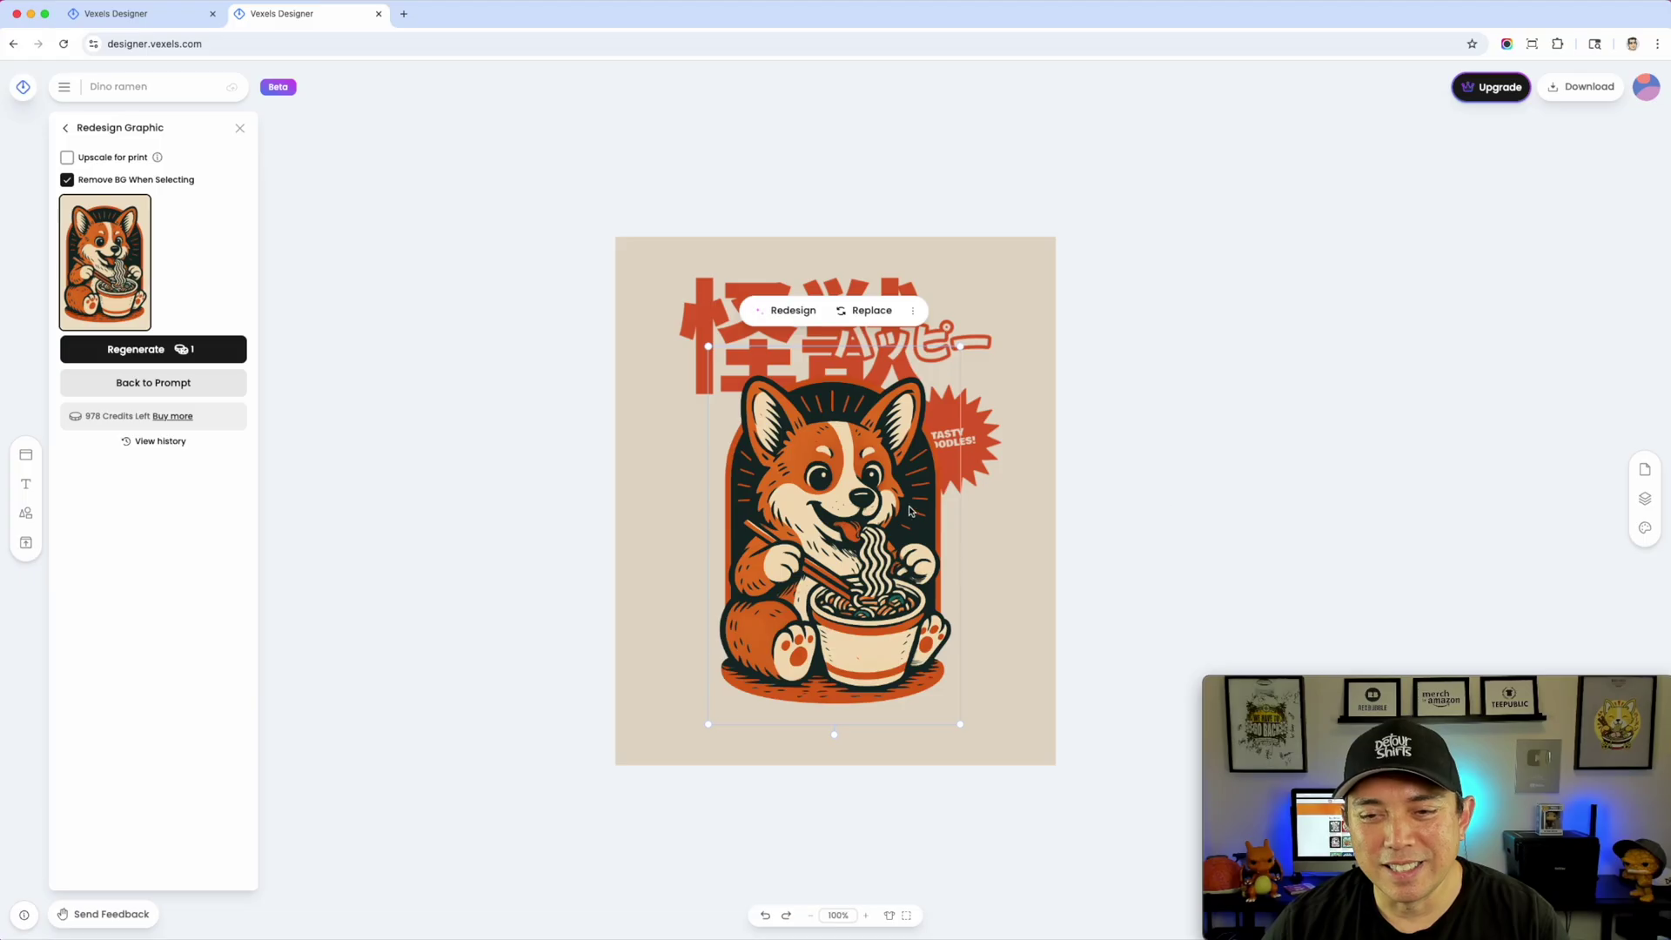
{"action": "left_click", "coordinate": [1172, 401]}
{"action": "left_click", "coordinate": [877, 488]}
{"action": "right_click", "coordinate": [877, 487]}
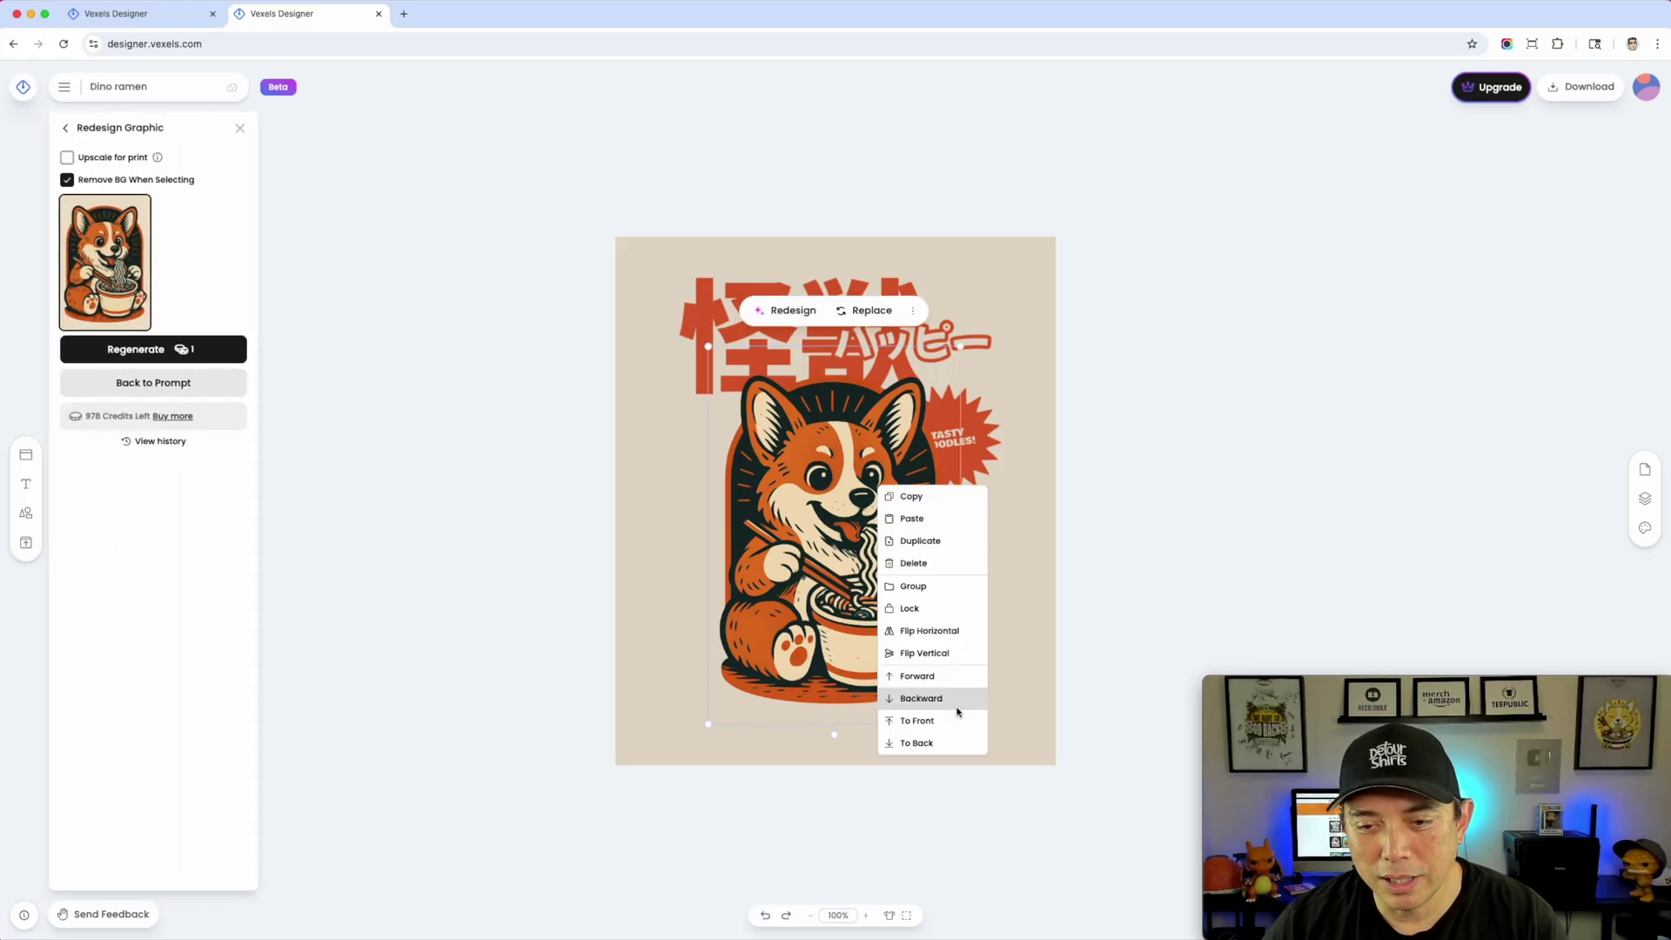
{"action": "left_click", "coordinate": [940, 744]}
{"action": "left_click", "coordinate": [1334, 441]}
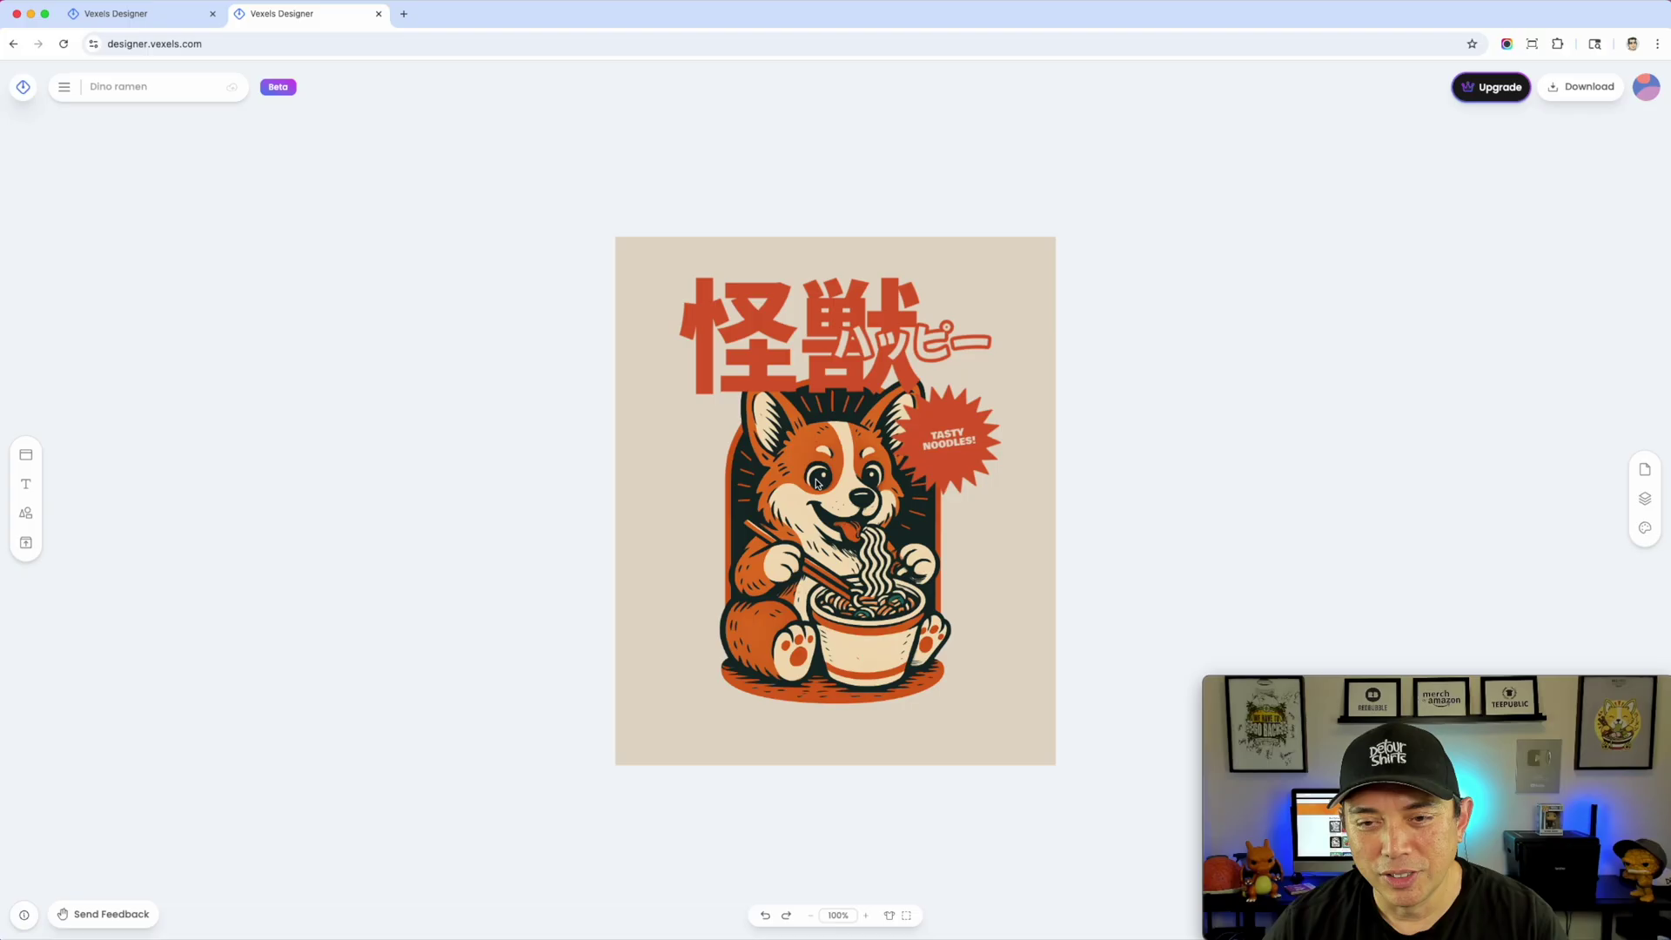
- Enlarge the corgi graphic slightly on the artboard and leave it deselected
{"action": "left_click", "coordinate": [823, 484]}
{"action": "left_click_drag", "start_coordinate": [960, 733], "coordinate": [982, 766]}
{"action": "left_click", "coordinate": [1219, 384]}
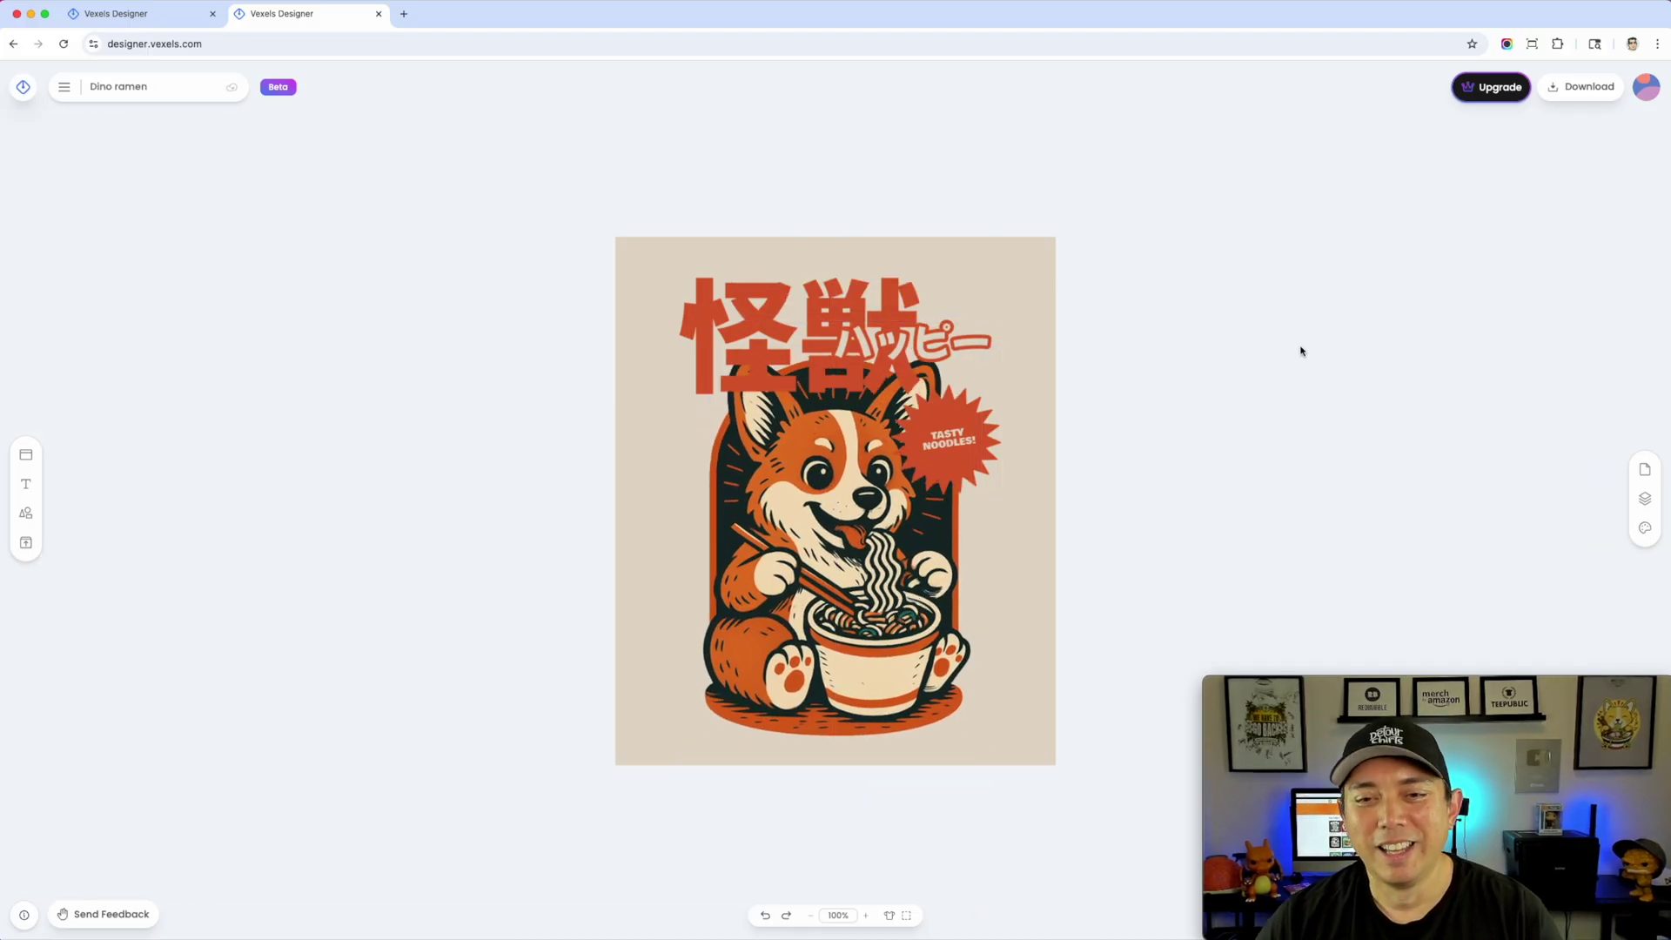
- Try a slightly different position for the small outlined Japanese lettering that overlaps the large headline
{"action": "left_click", "coordinate": [716, 301]}
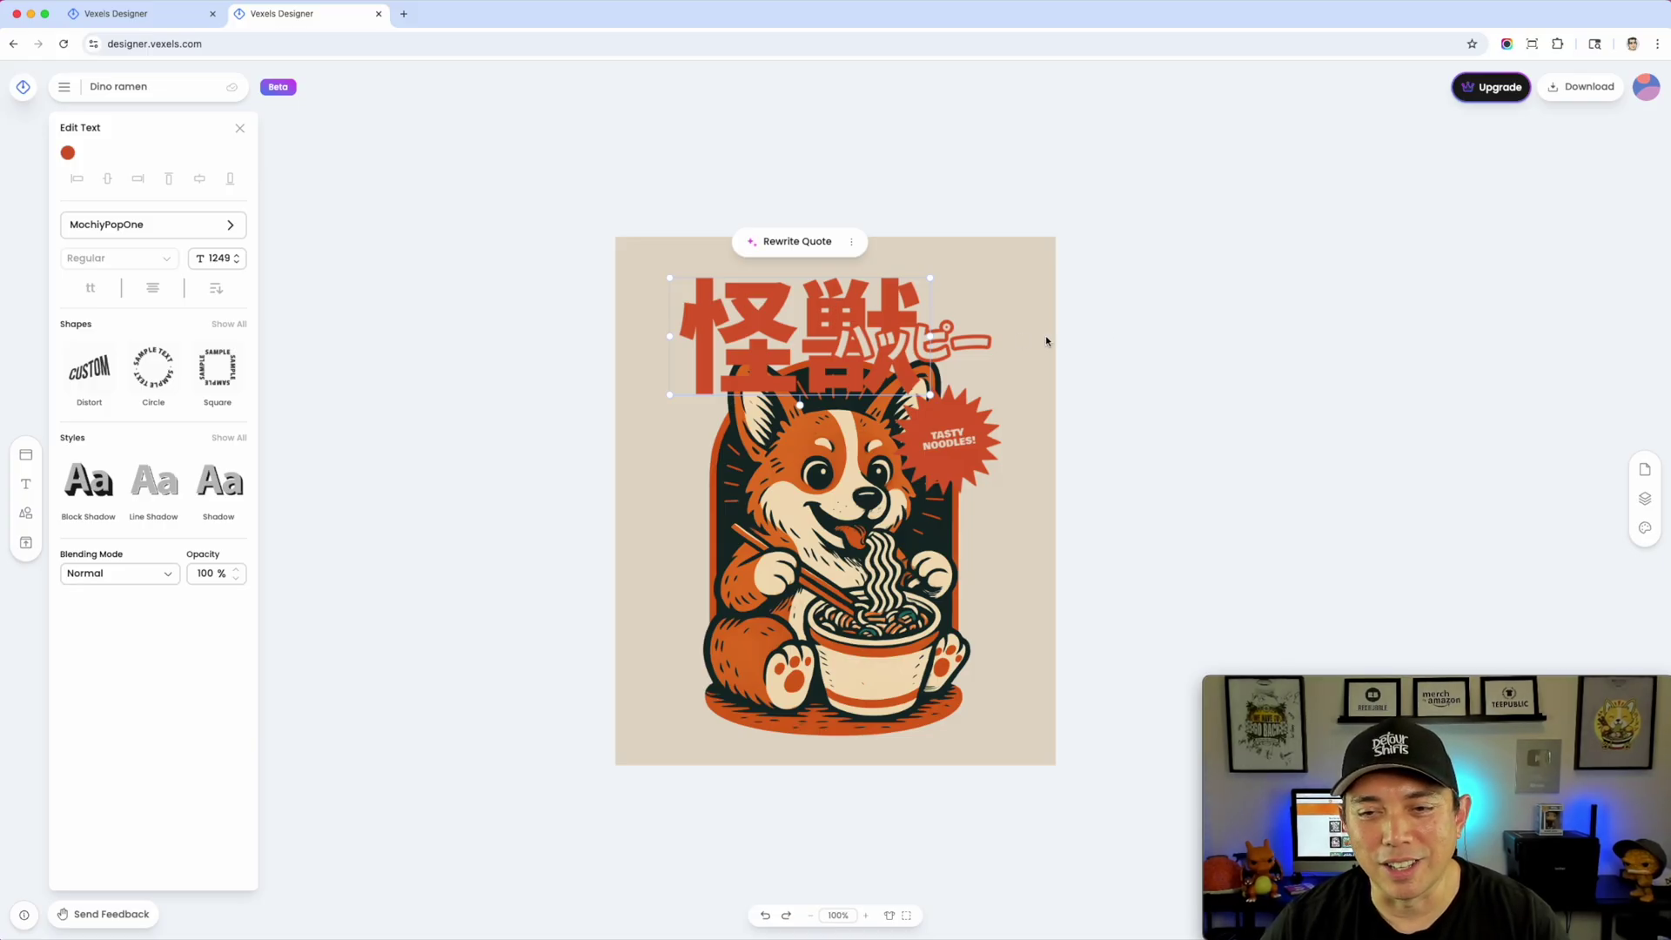
{"action": "left_click", "coordinate": [956, 348]}
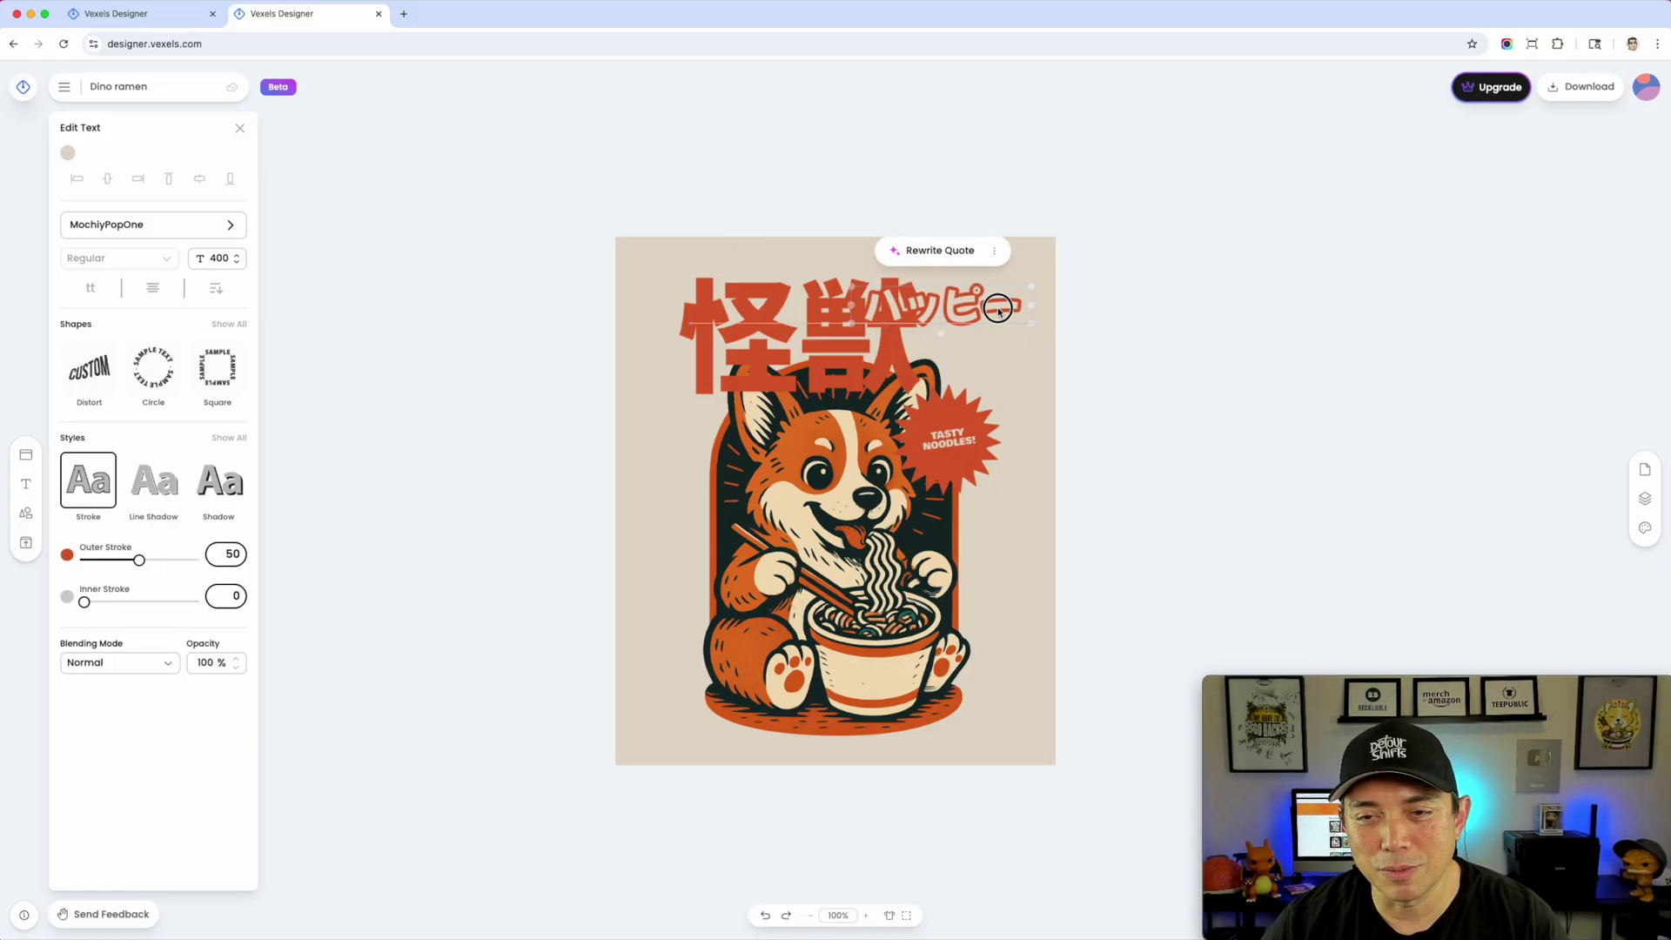
{"action": "left_click", "coordinate": [1182, 328]}
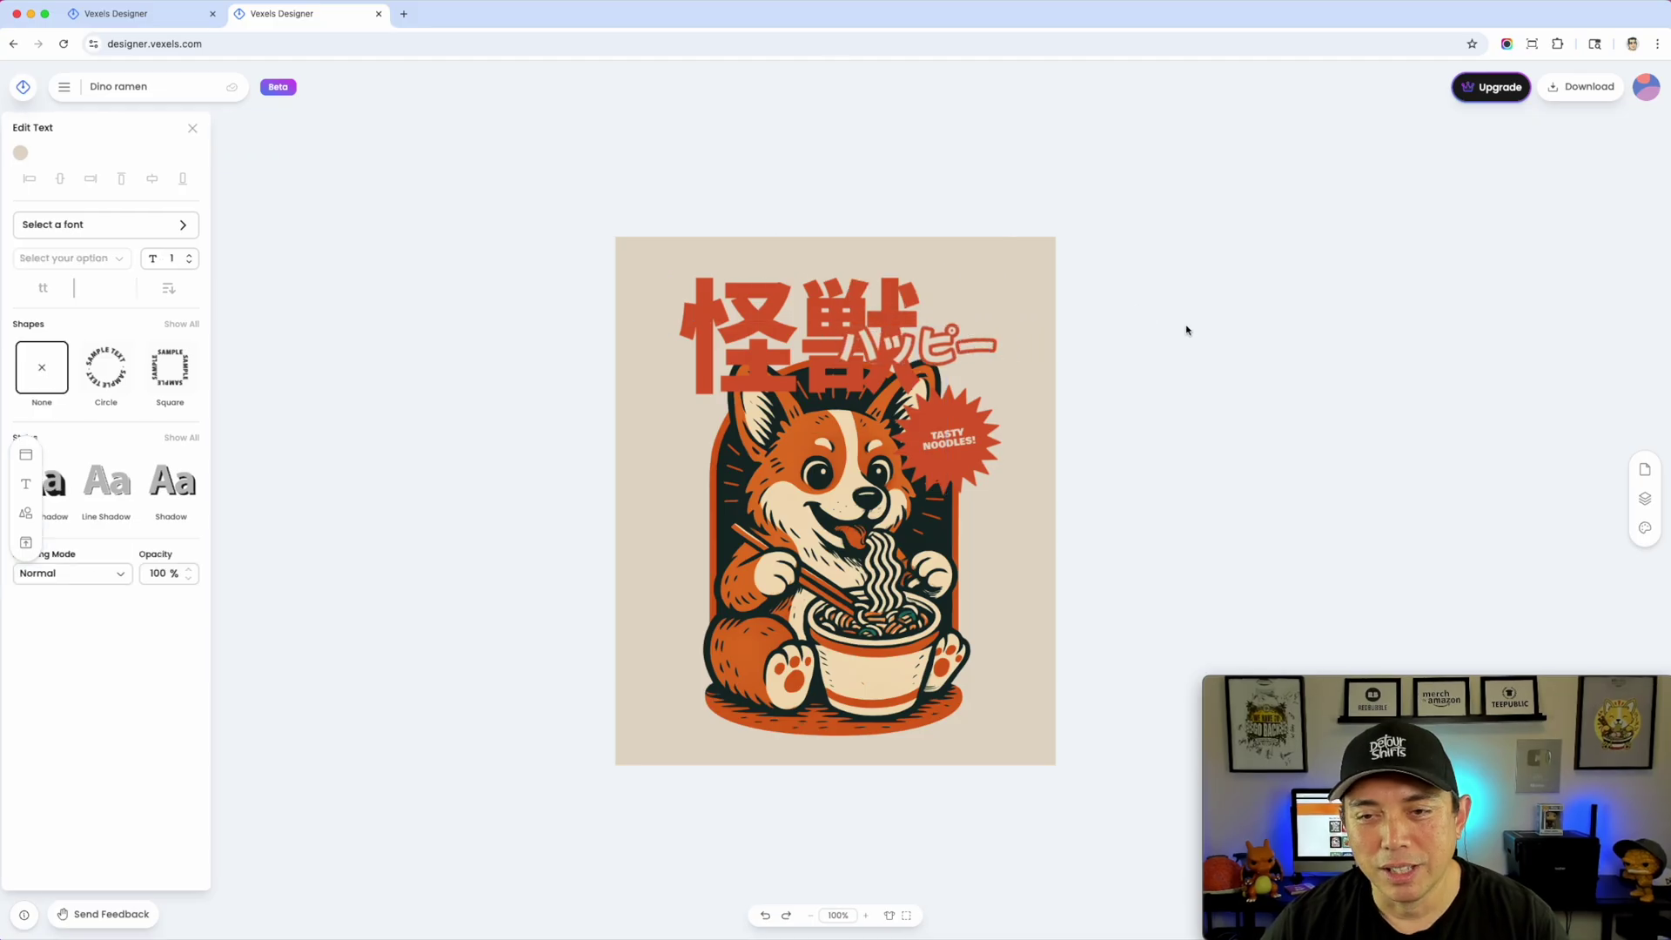
- Undo the recent edits until the original dinosaur graphic is back in place of the corgi, and select the dinosaur
{"action": "left_click", "coordinate": [890, 496]}
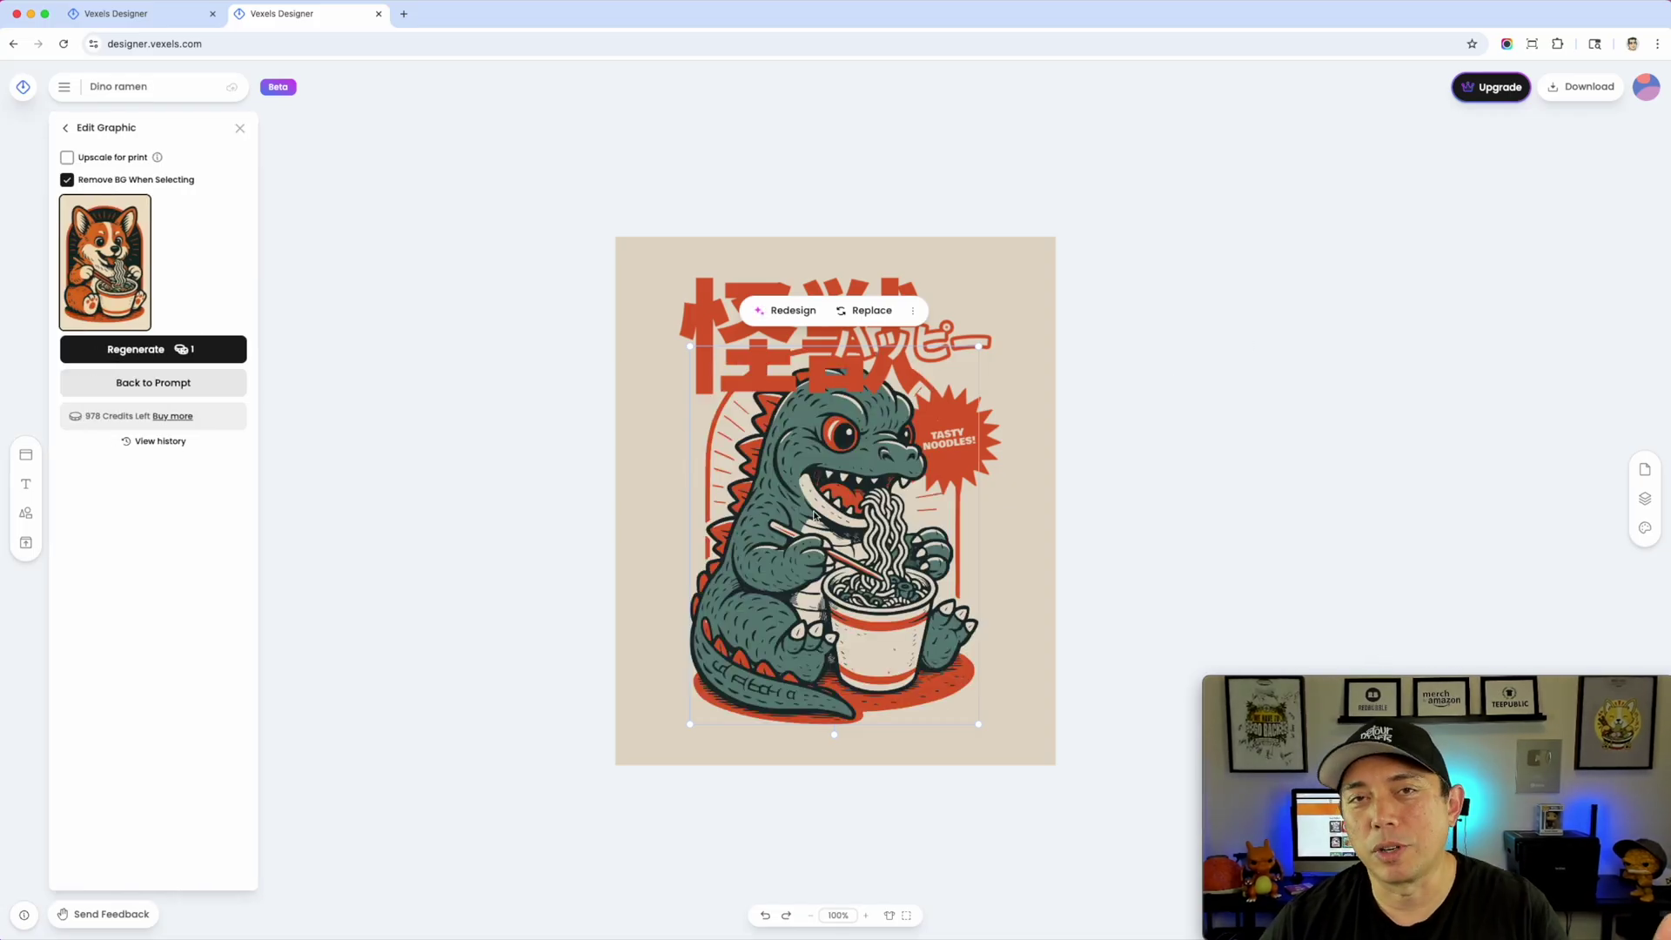
{"action": "left_click", "coordinate": [1171, 399]}
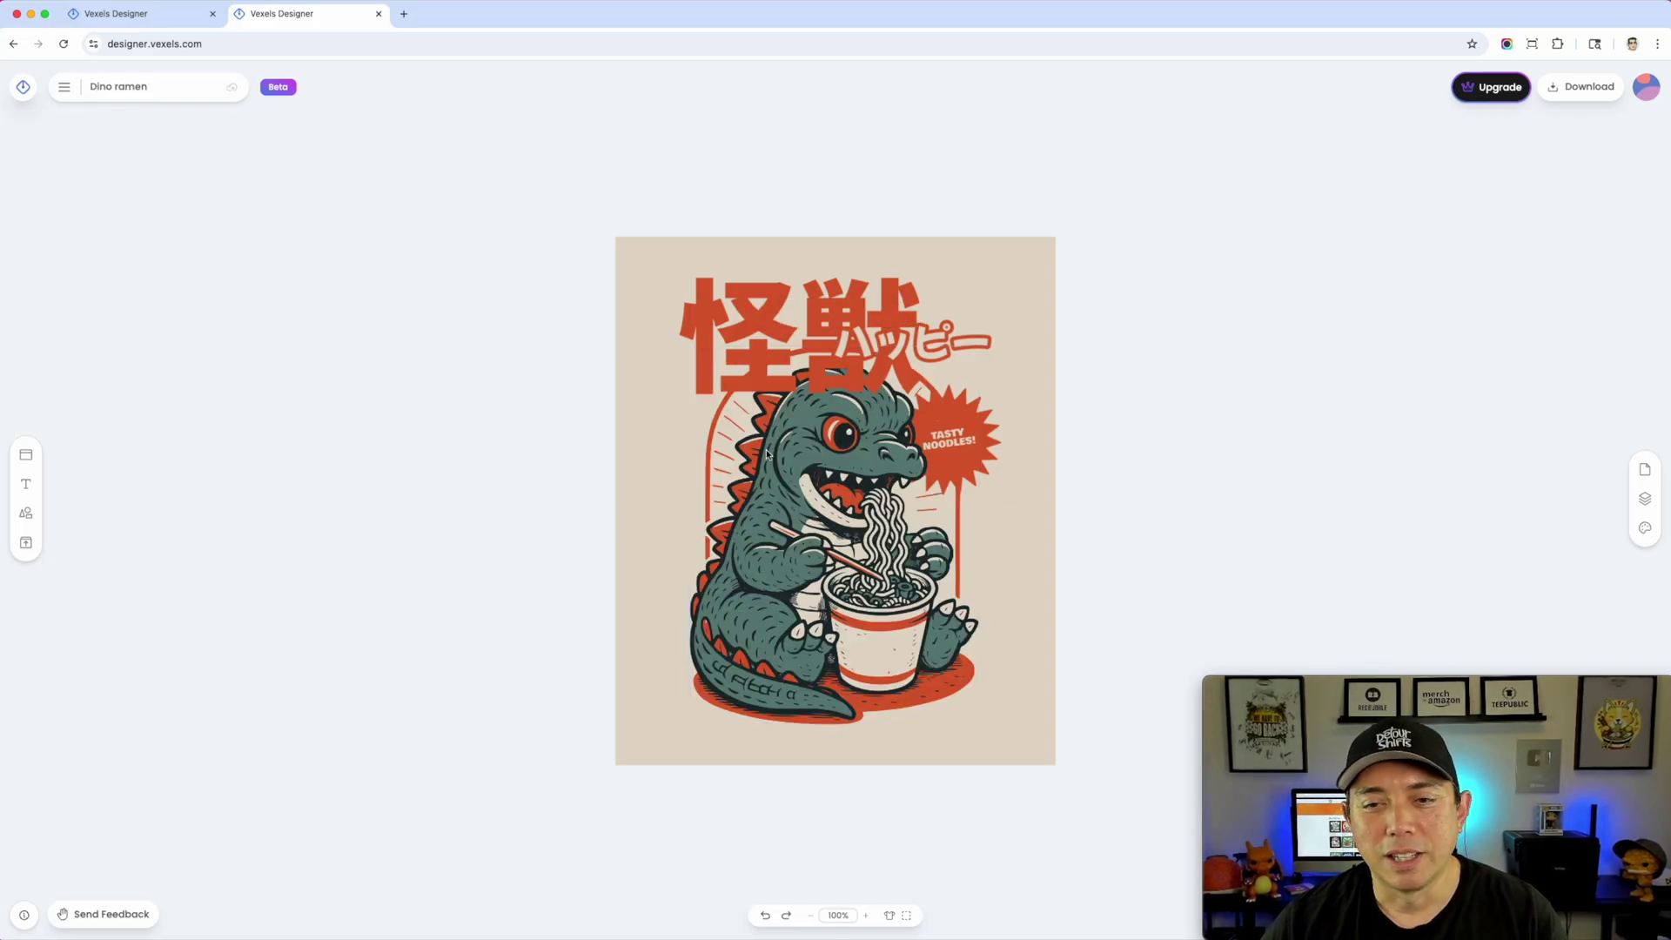
{"action": "left_click", "coordinate": [820, 529]}
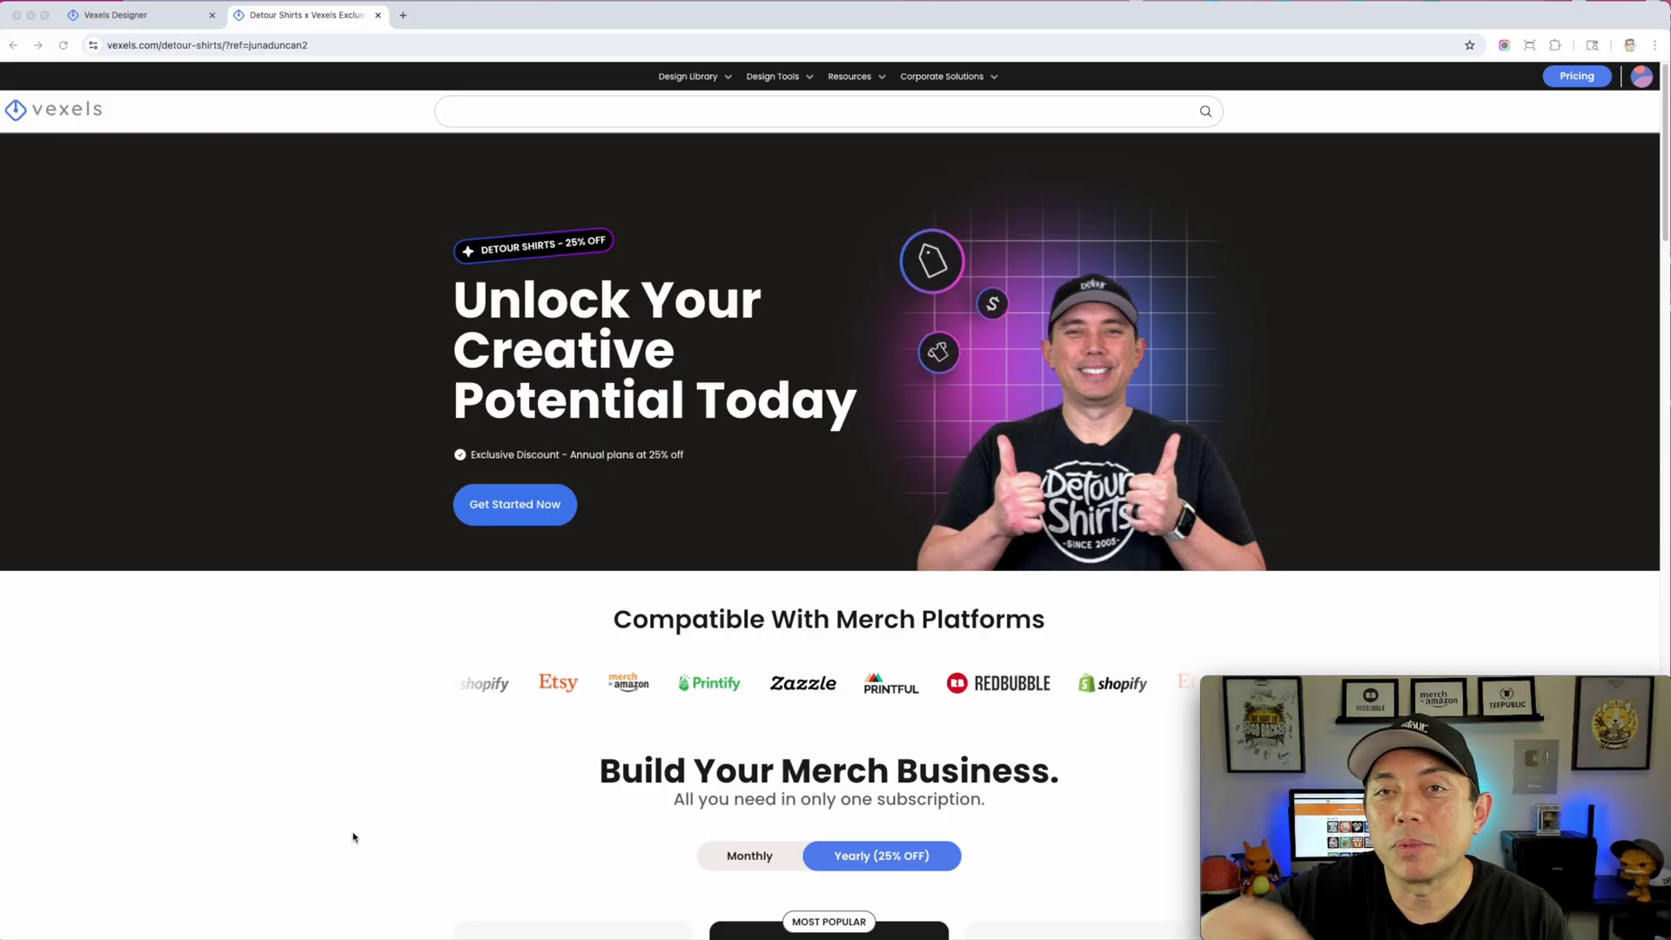
- Look over the yearly Merch Starter, Merch Seller and Merch Expert plans on the Detour Shirts discount page
{"action": "scroll", "coordinate": [752, 537], "scroll_direction": "down", "scroll_amount": 1}
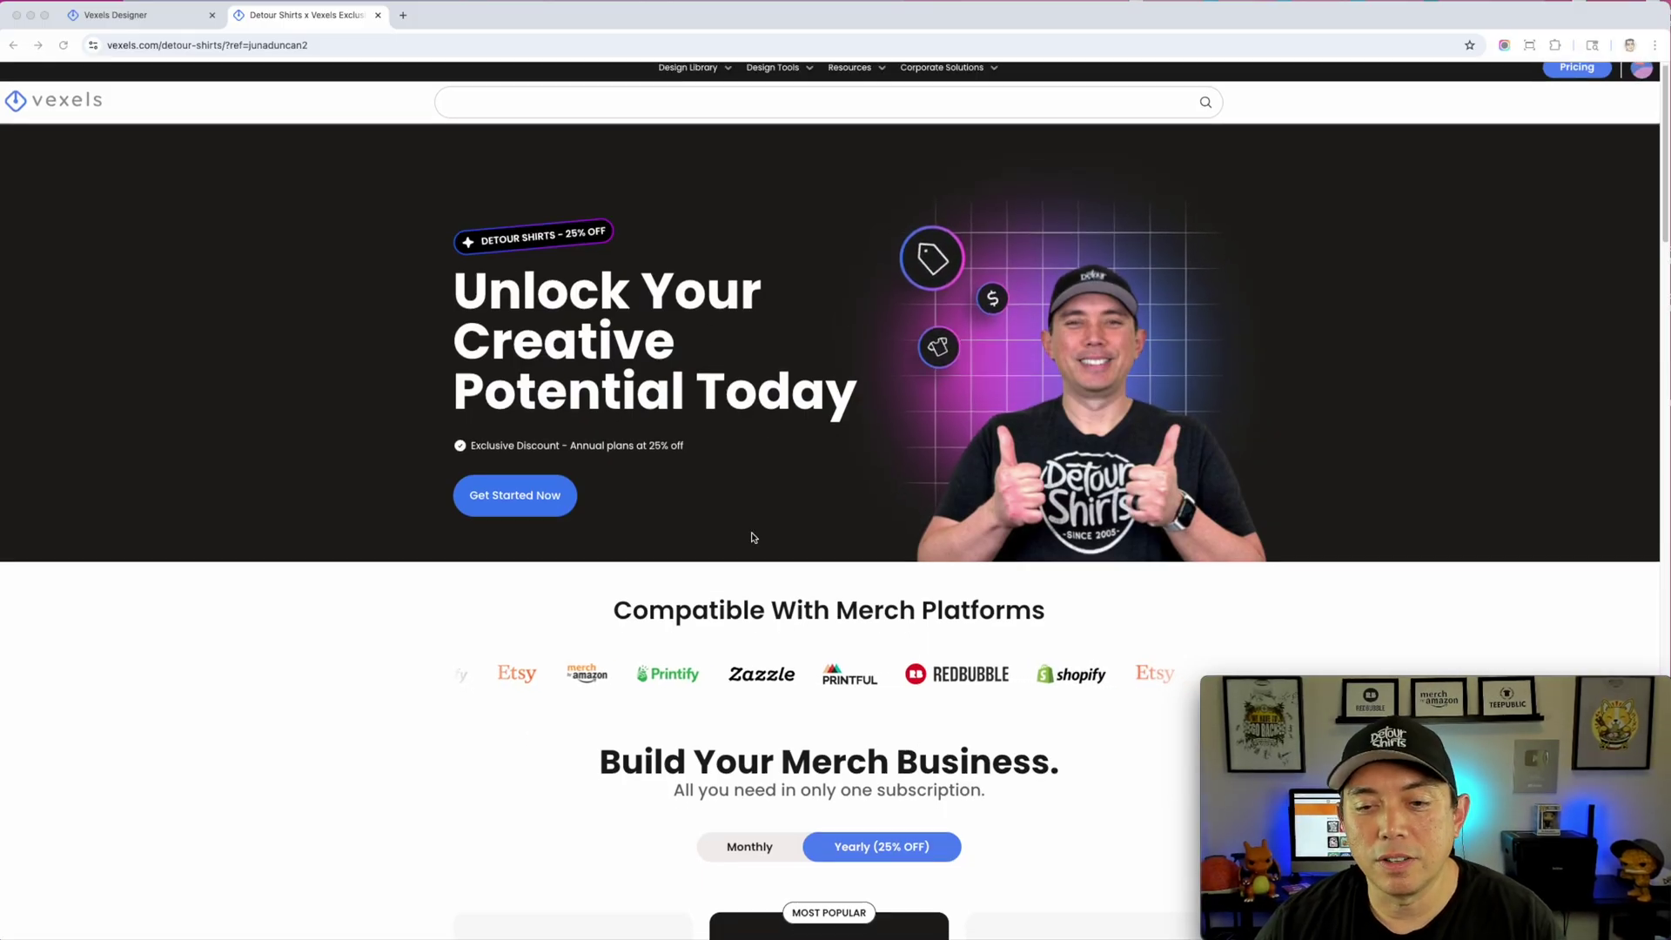
{"action": "scroll", "coordinate": [752, 537], "scroll_direction": "down", "scroll_amount": 8}
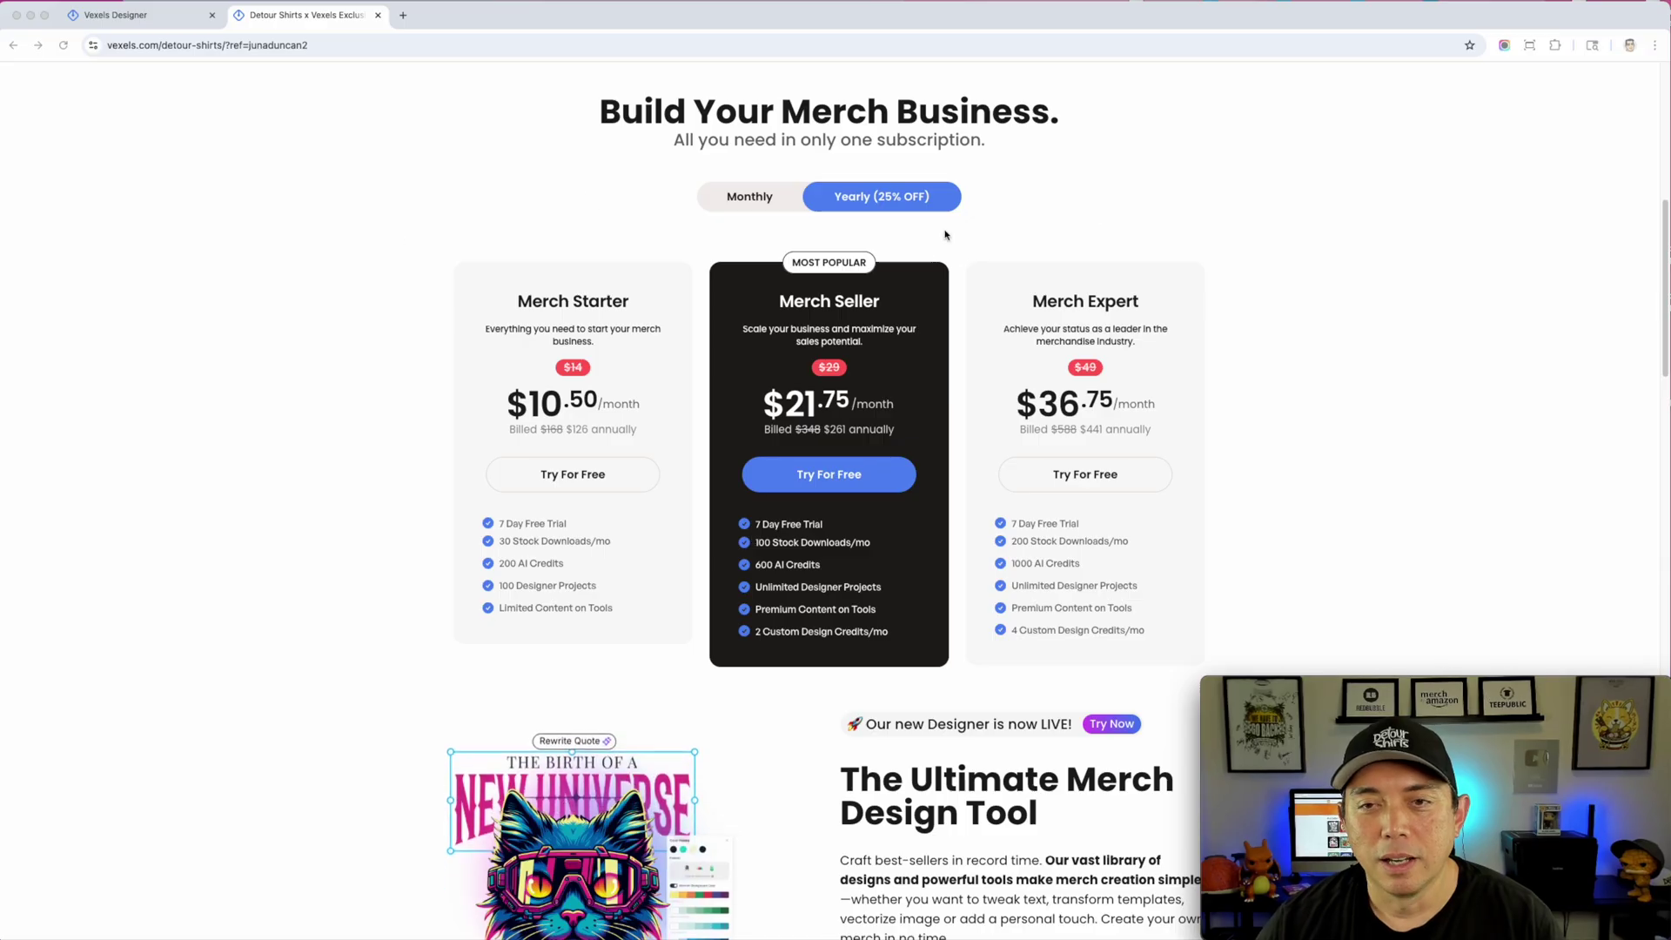